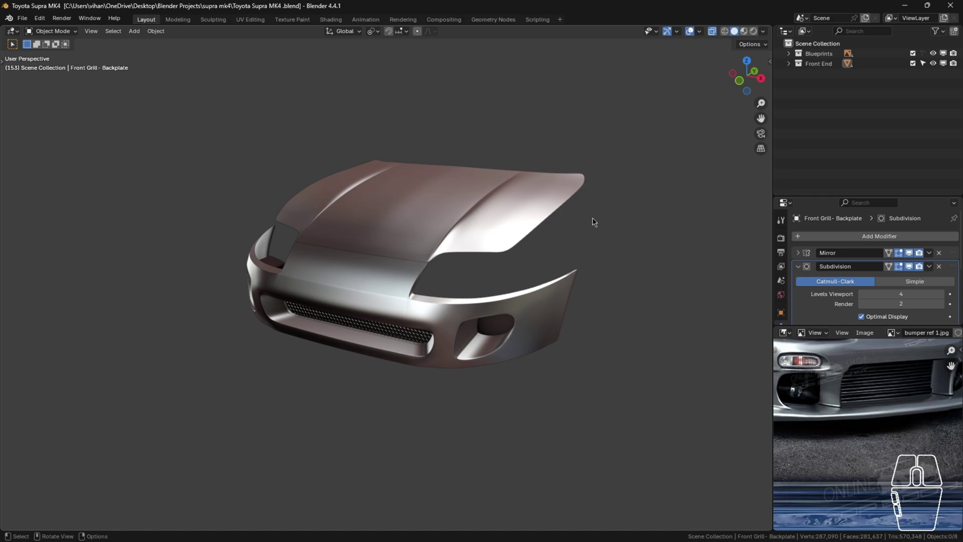
# - Extrude the hood's outer headlight corner vertex down to the bumper's upper edge, following the front blueprint
pyautogui.scroll(1, 593, 222)
pyautogui.keyDown('shift'); pyautogui.moveTo(501, 250); pyautogui.dragTo(455, 255, button='middle'); pyautogui.keyUp('shift')
pyautogui.moveTo(502, 317)
pyautogui.mouseDown(button='middle')
pyautogui.moveTo(485, 312)
pyautogui.moveTo(491, 333)
pyautogui.mouseUp(button='middle')
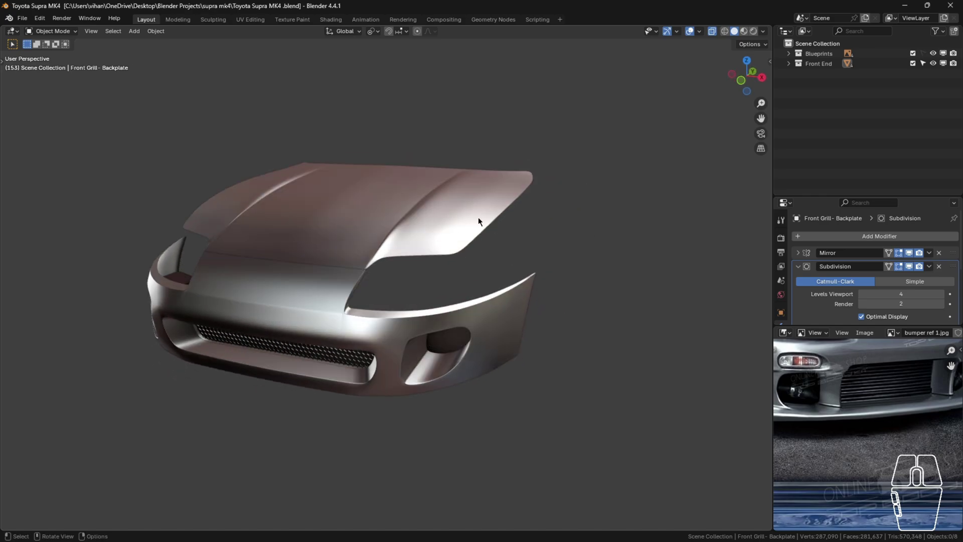
pyautogui.click(442, 219)
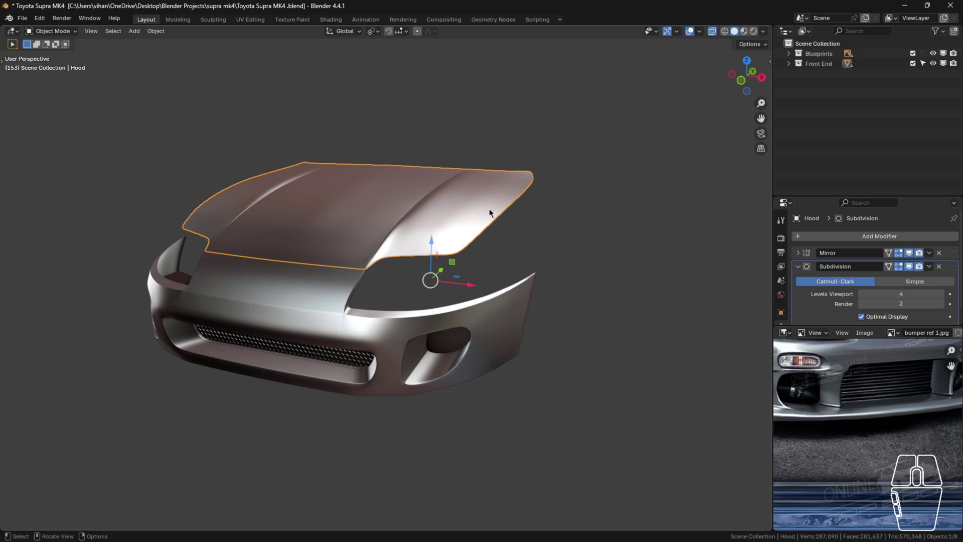
pyautogui.press('Tab')
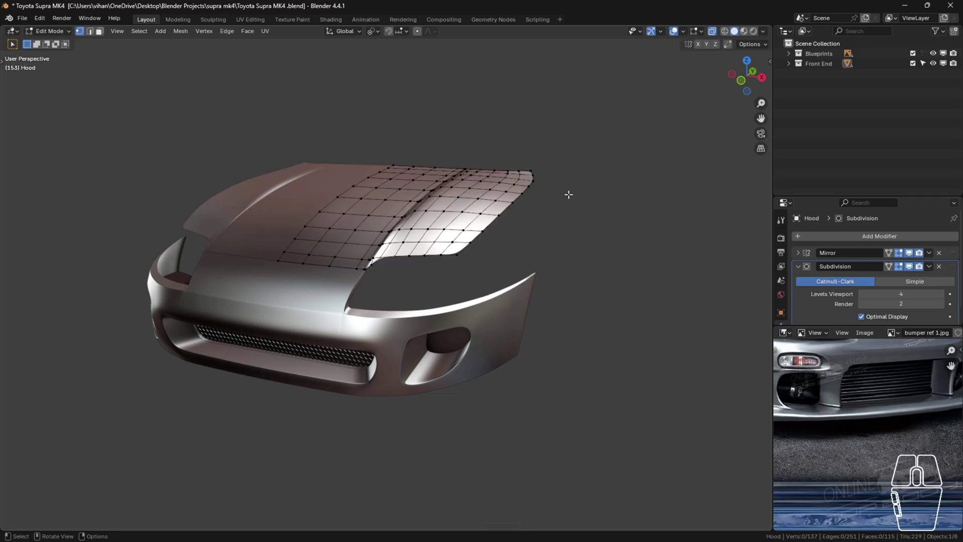
pyautogui.press('1')
pyautogui.scroll(3, 448, 253)
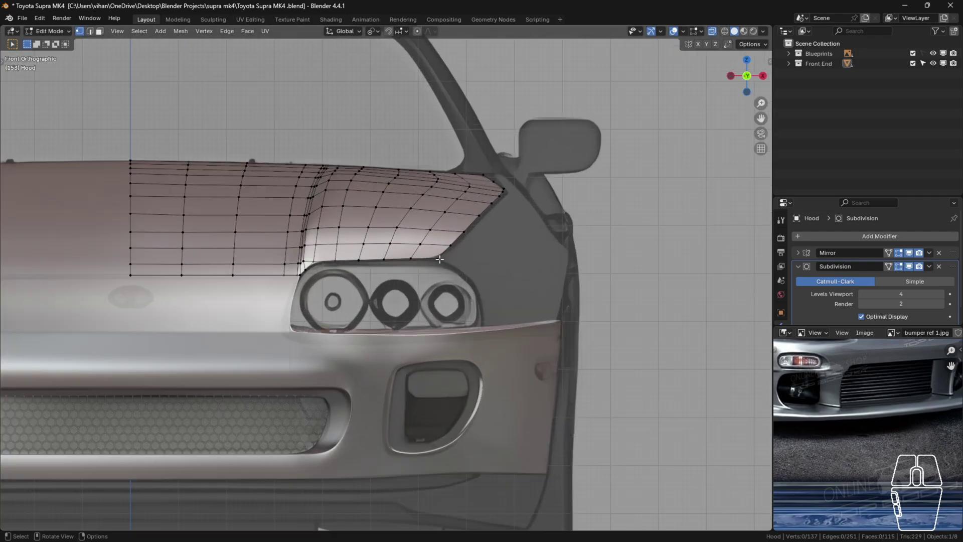
pyautogui.click(444, 256)
pyautogui.scroll(2, 463, 258)
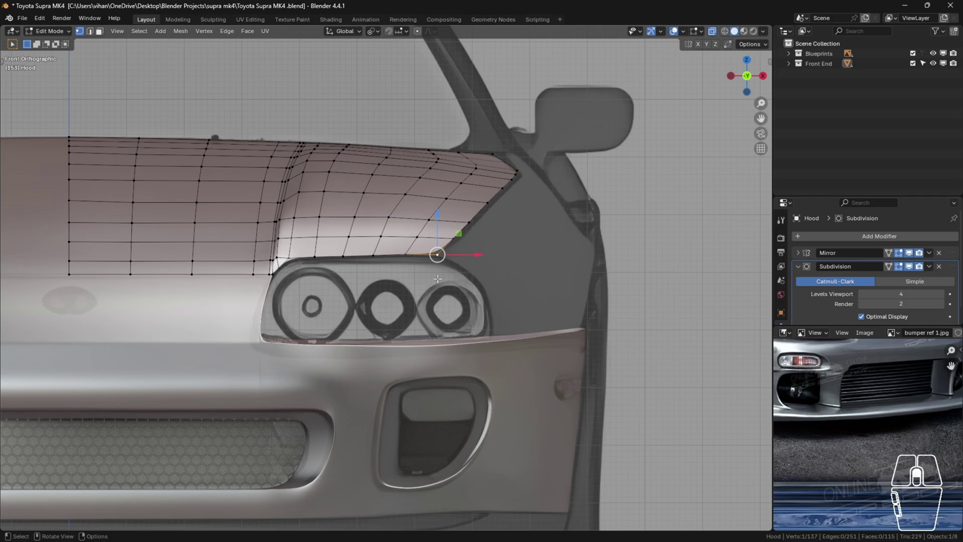
pyautogui.press('e')
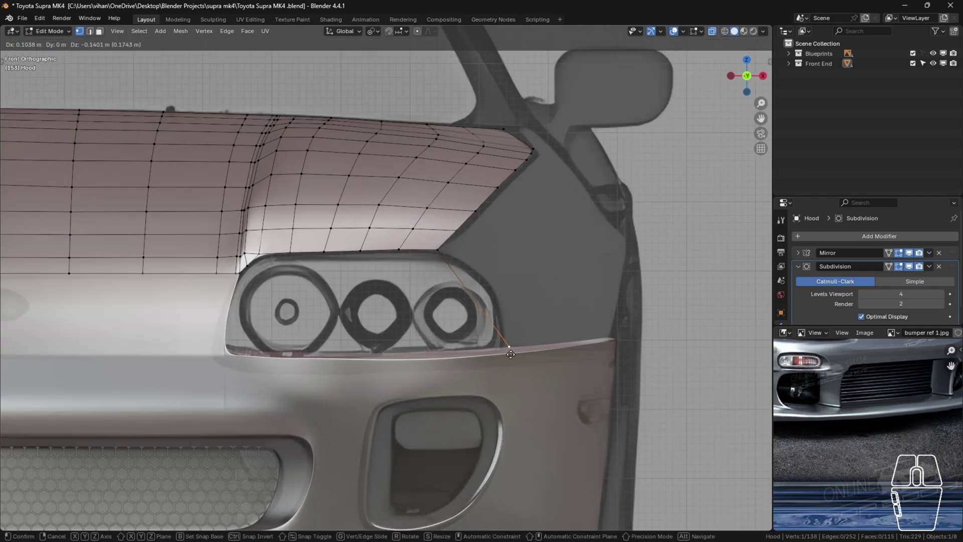
pyautogui.click(501, 354)
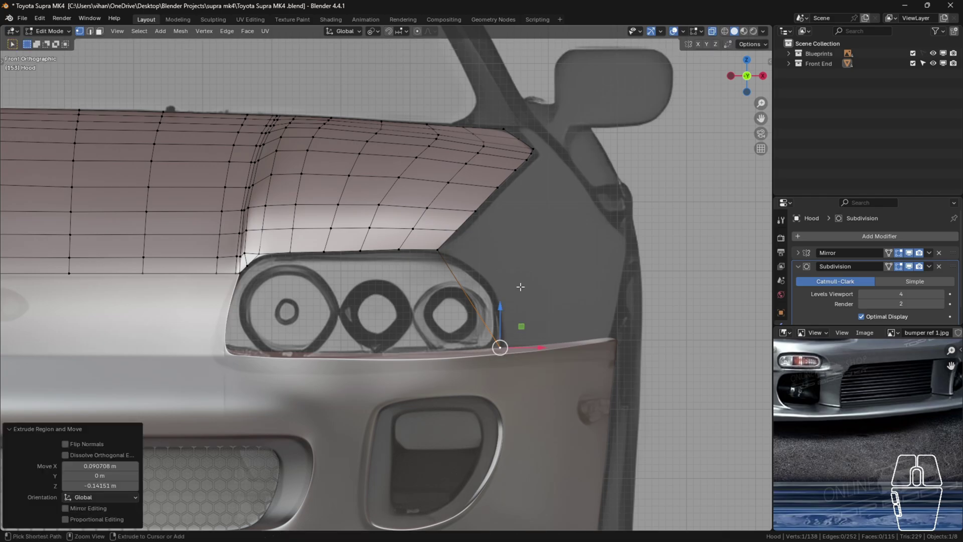
# - In quad view, align the extruded vertex along X and Y with the bumper edge at the headlight's outer lower corner
pyautogui.hotkey('ctrl', 'alt', 'q')
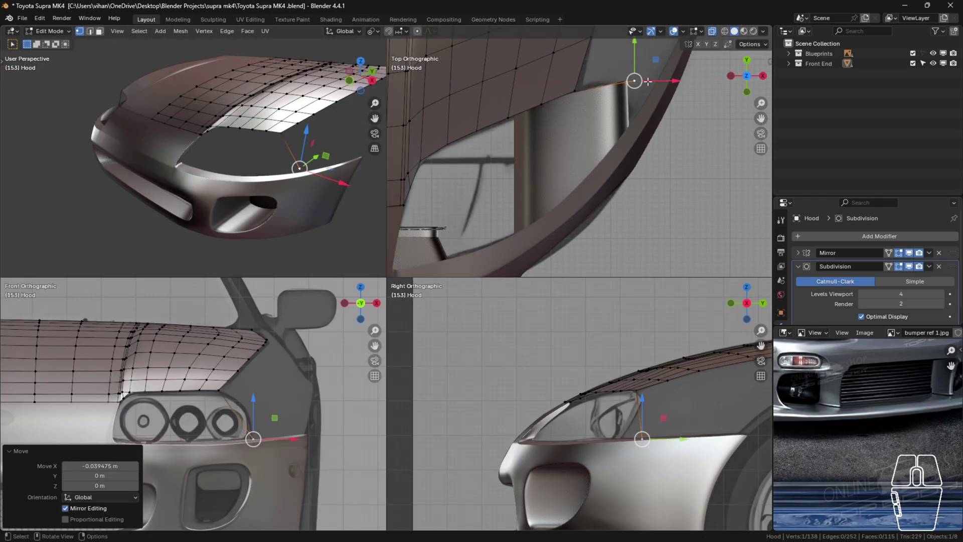
pyautogui.press('g')
pyautogui.press('y')
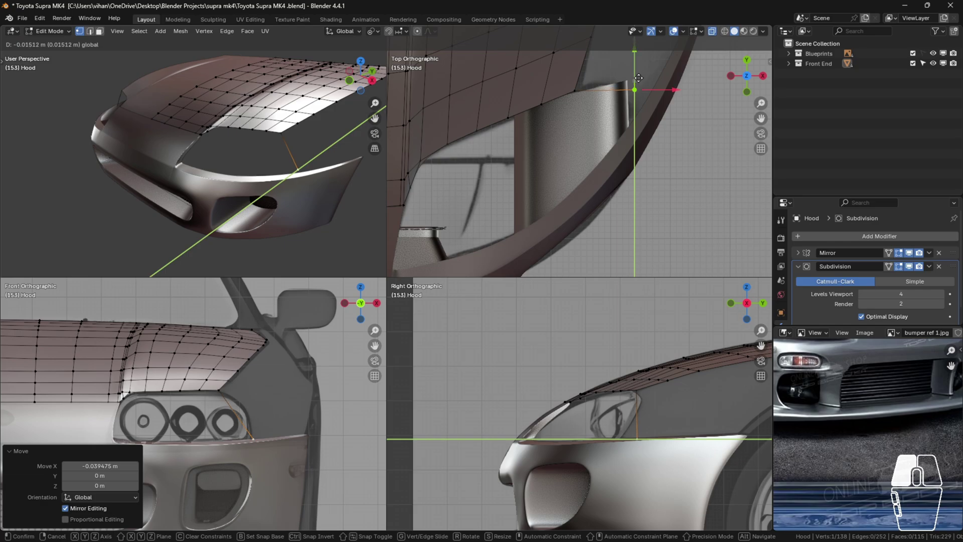
pyautogui.click(649, 90)
pyautogui.moveTo(649, 91); pyautogui.dragTo(669, 92)
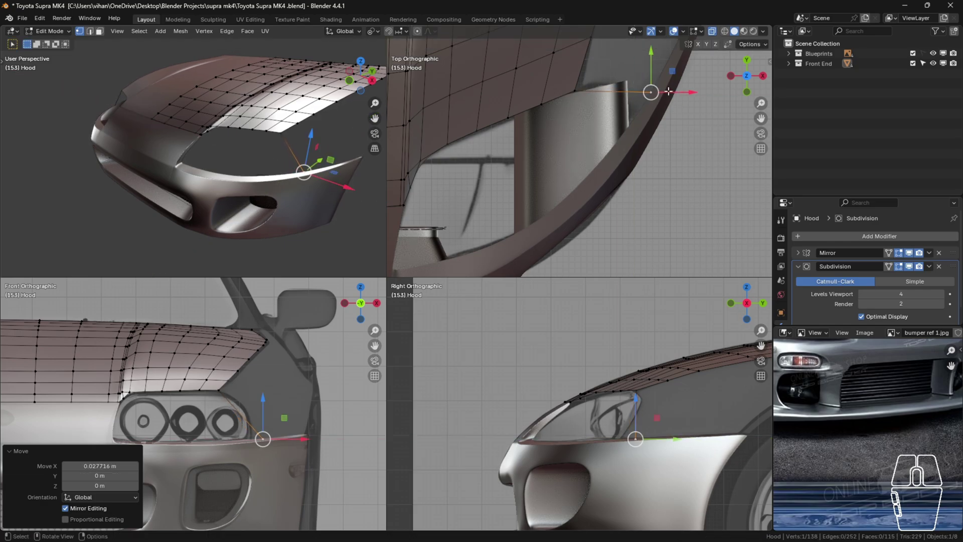
pyautogui.scroll(5, 222, 467)
pyautogui.moveTo(347, 397); pyautogui.dragTo(317, 398)
pyautogui.press('g')
pyautogui.press('y')
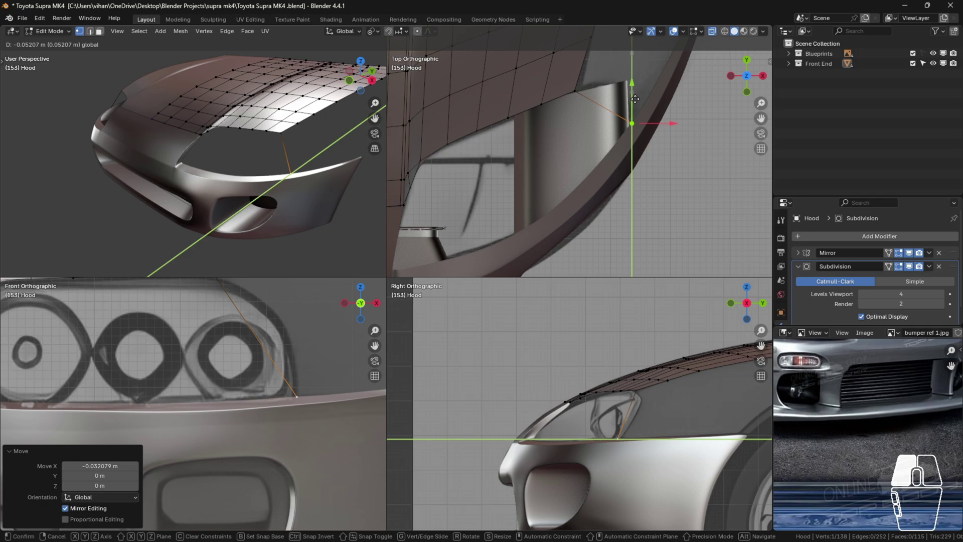
pyautogui.click(635, 99)
pyautogui.click(669, 190)
# - Add three evenly spaced cuts to the new edge between the hood corner and the bumper
pyautogui.scroll(2, 297, 157)
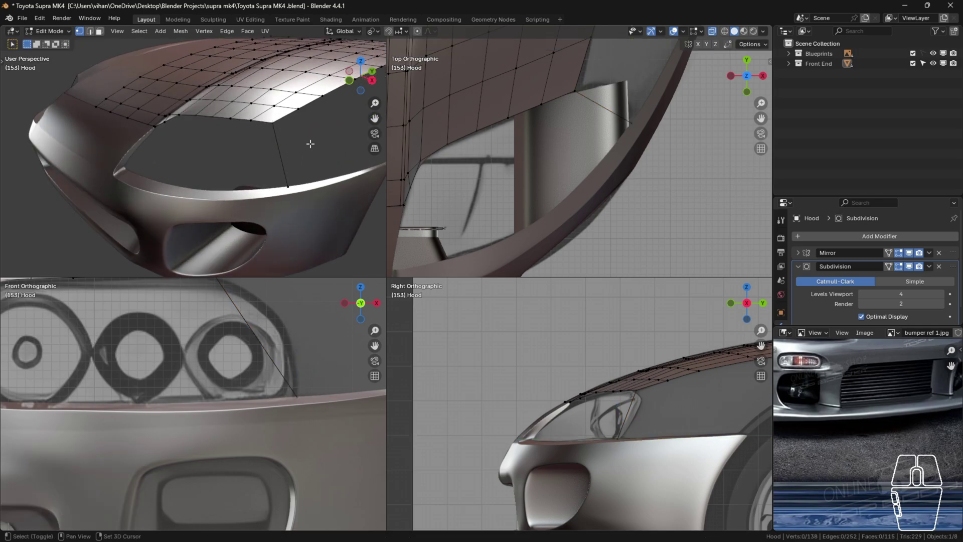
pyautogui.keyDown('shift'); pyautogui.moveTo(310, 144); pyautogui.dragTo(242, 147, button='middle'); pyautogui.keyUp('shift')
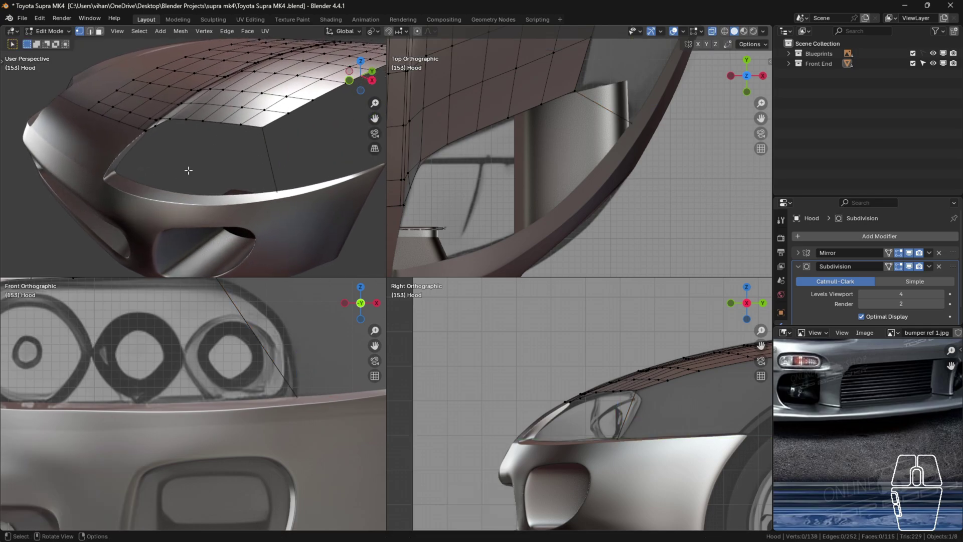
pyautogui.scroll(2, 281, 133)
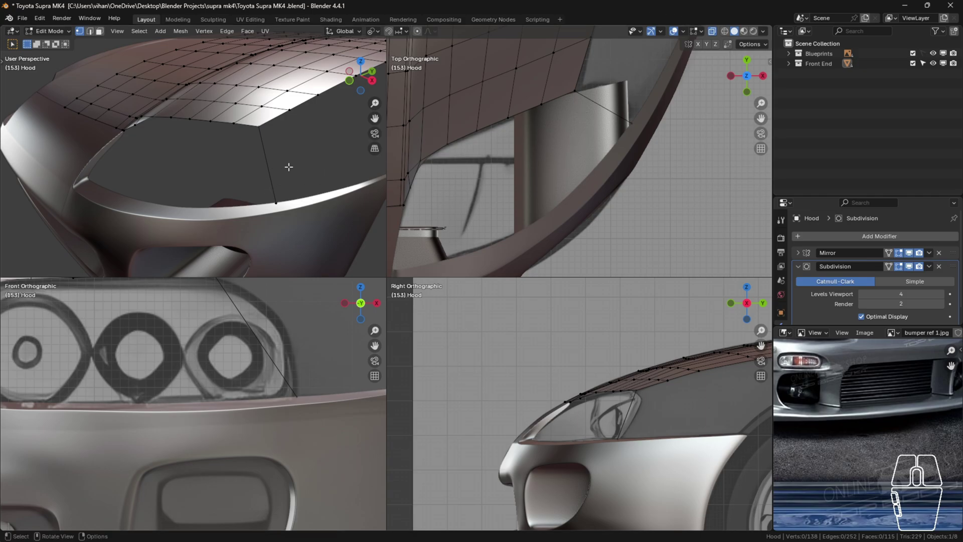
pyautogui.moveTo(247, 184); pyautogui.dragTo(266, 171, button='middle')
pyautogui.scroll(-6, 271, 165)
pyautogui.keyDown('shift'); pyautogui.moveTo(266, 172); pyautogui.dragTo(236, 183, button='middle'); pyautogui.keyUp('shift')
pyautogui.scroll(4, 211, 177)
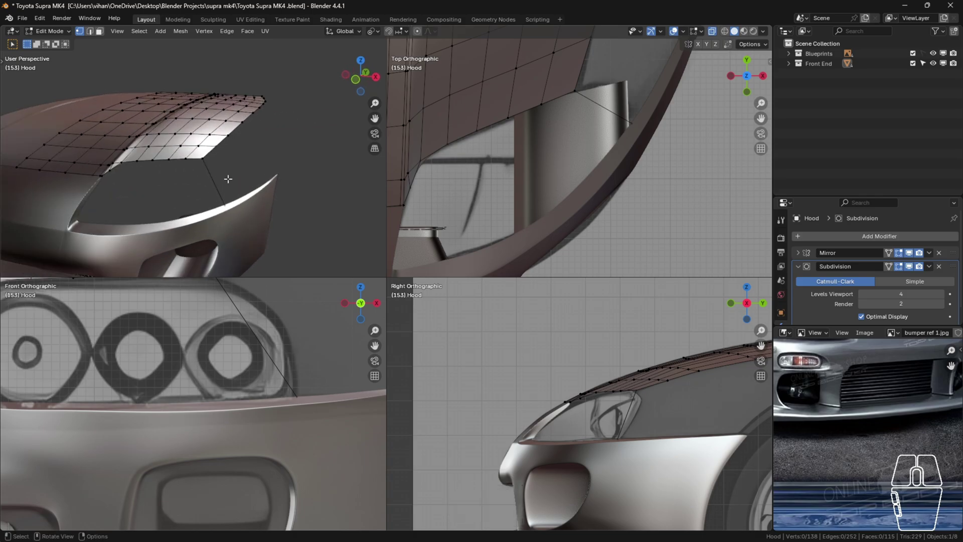
pyautogui.scroll(3, 229, 179)
pyautogui.hotkey('ctrl', 'r')
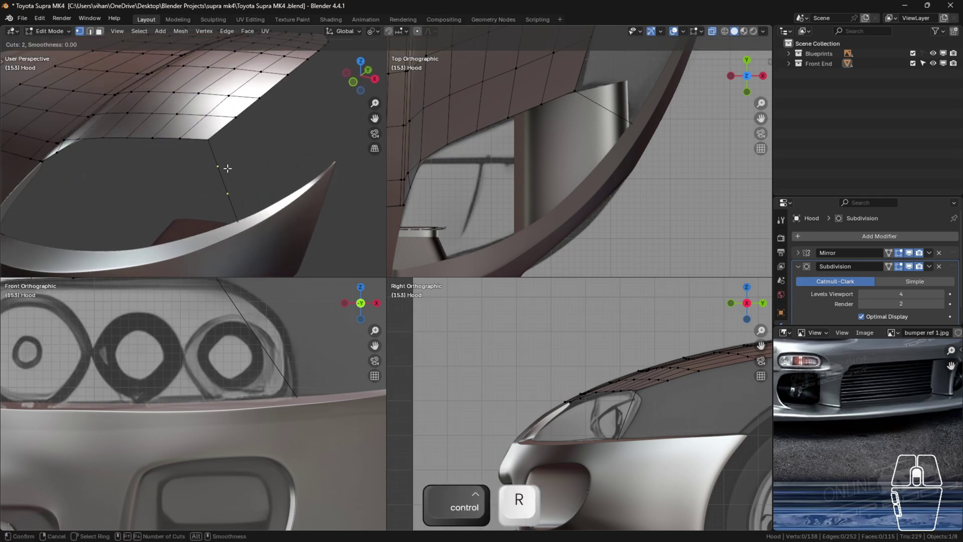
pyautogui.scroll(1, 227, 168)
pyautogui.click(225, 168)
# - Move the three new vertices outward along X to follow the headlight's outer curve in the front blueprint
pyautogui.click(233, 303)
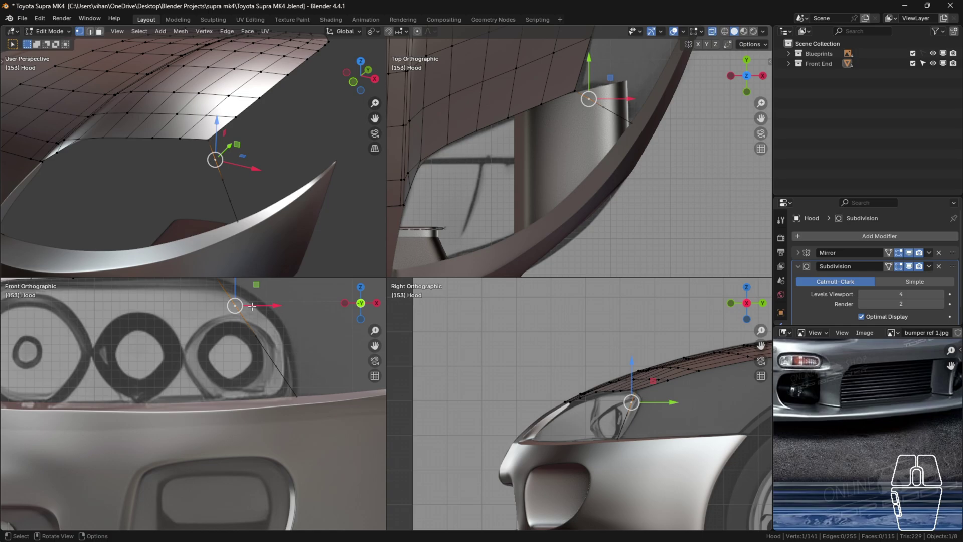
pyautogui.scroll(-3, 283, 321)
pyautogui.keyDown('shift'); pyautogui.moveTo(283, 321); pyautogui.dragTo(304, 347, button='middle'); pyautogui.keyUp('shift')
pyautogui.scroll(4, 296, 334)
pyautogui.moveTo(310, 365); pyautogui.dragTo(349, 365)
pyautogui.click(294, 404)
pyautogui.moveTo(326, 404); pyautogui.dragTo(368, 404)
pyautogui.click(321, 444)
pyautogui.moveTo(351, 443); pyautogui.dragTo(377, 442)
pyautogui.scroll(-1, 368, 406)
pyautogui.keyDown('shift'); pyautogui.moveTo(367, 405); pyautogui.dragTo(288, 412, button='middle'); pyautogui.keyUp('shift')
pyautogui.scroll(1, 627, 425)
# - Move the three vertices back along Y to match the headlight's rear outline in the side blueprint
pyautogui.click(634, 398)
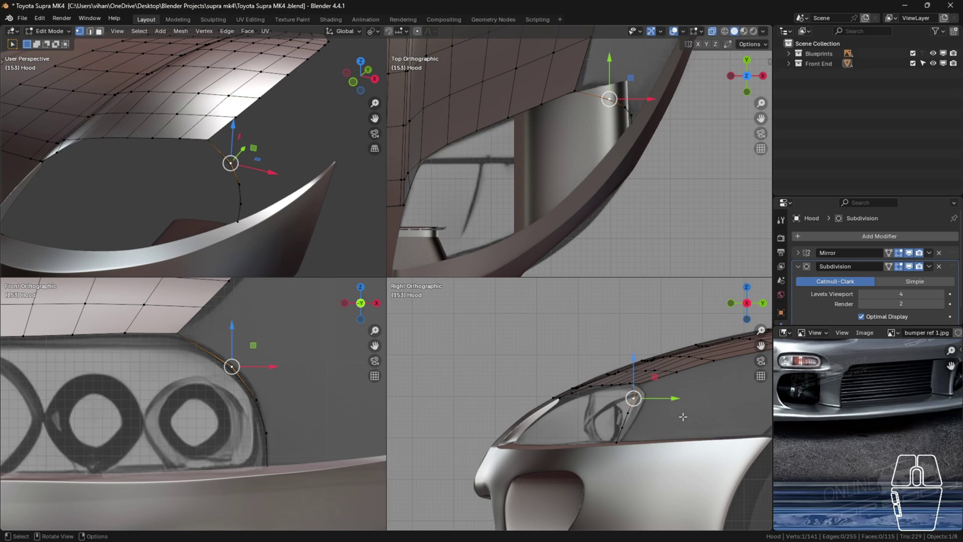
pyautogui.scroll(6, 677, 415)
pyautogui.keyDown('shift'); pyautogui.moveTo(673, 413); pyautogui.dragTo(575, 405, button='middle'); pyautogui.keyUp('shift')
pyautogui.moveTo(482, 363); pyautogui.dragTo(521, 364)
pyautogui.click(441, 405)
pyautogui.moveTo(467, 406); pyautogui.dragTo(504, 408)
pyautogui.click(424, 449)
pyautogui.moveTo(450, 450); pyautogui.dragTo(479, 450)
# - Nudge the curve's uppermost new vertex about 0.003 m forward along Y in the top view
pyautogui.keyDown('shift'); pyautogui.moveTo(617, 105); pyautogui.dragTo(574, 204, button='middle'); pyautogui.keyUp('shift')
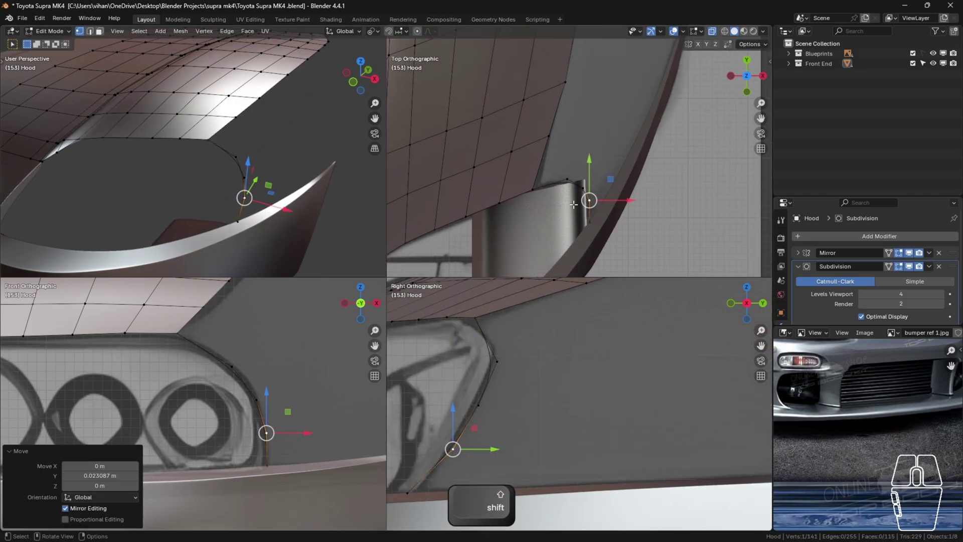
pyautogui.scroll(4, 574, 205)
pyautogui.click(561, 154)
pyautogui.moveTo(561, 117); pyautogui.dragTo(561, 121)
# - Select the vertex path from the hood corner to the bumper and space it evenly with LoopTools Space
pyautogui.keyDown('shift'); pyautogui.moveTo(508, 384); pyautogui.dragTo(581, 339, button='middle'); pyautogui.keyUp('shift')
pyautogui.scroll(-5, 534, 323)
pyautogui.press('KP_3')
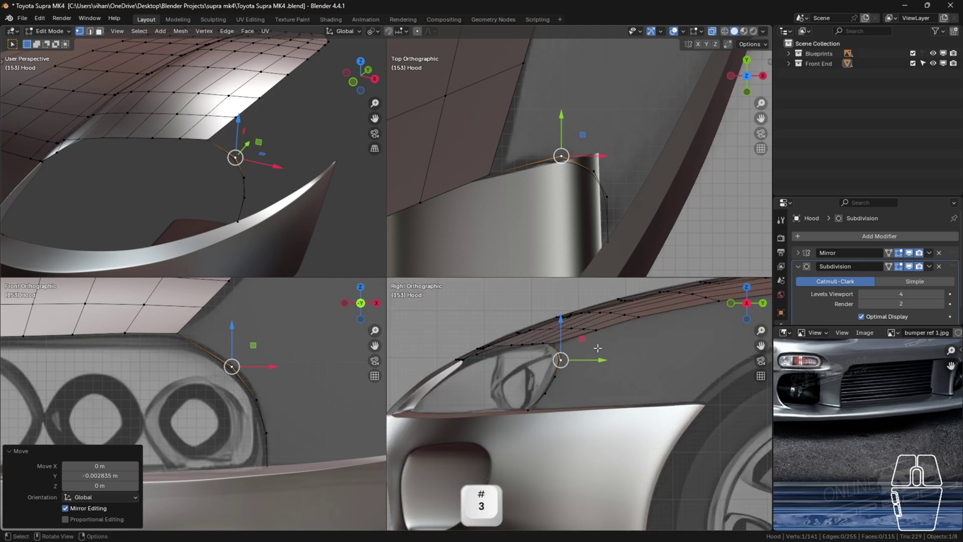
pyautogui.keyDown('ctrl'); pyautogui.click(208, 140); pyautogui.keyUp('ctrl')
pyautogui.keyDown('ctrl'); pyautogui.click(238, 222); pyautogui.keyUp('ctrl')
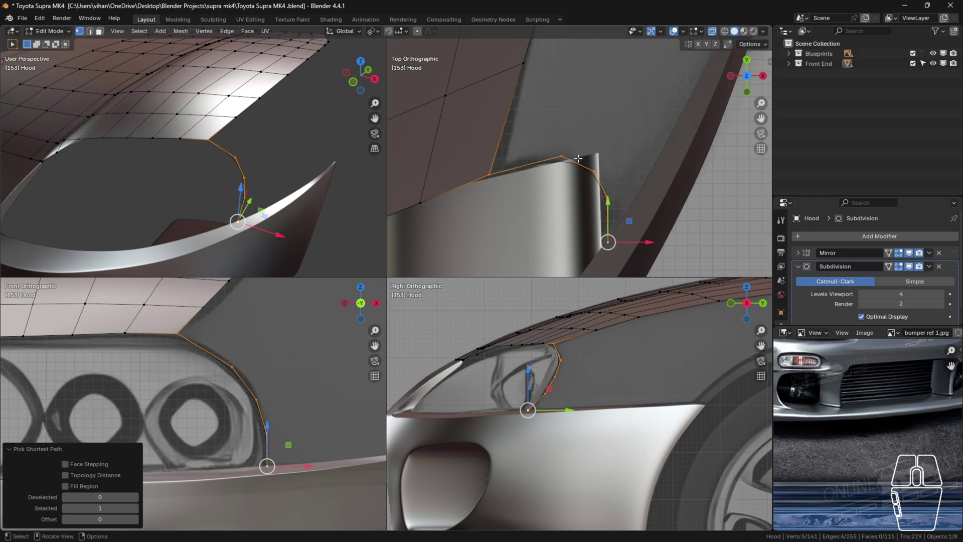
pyautogui.press('n')
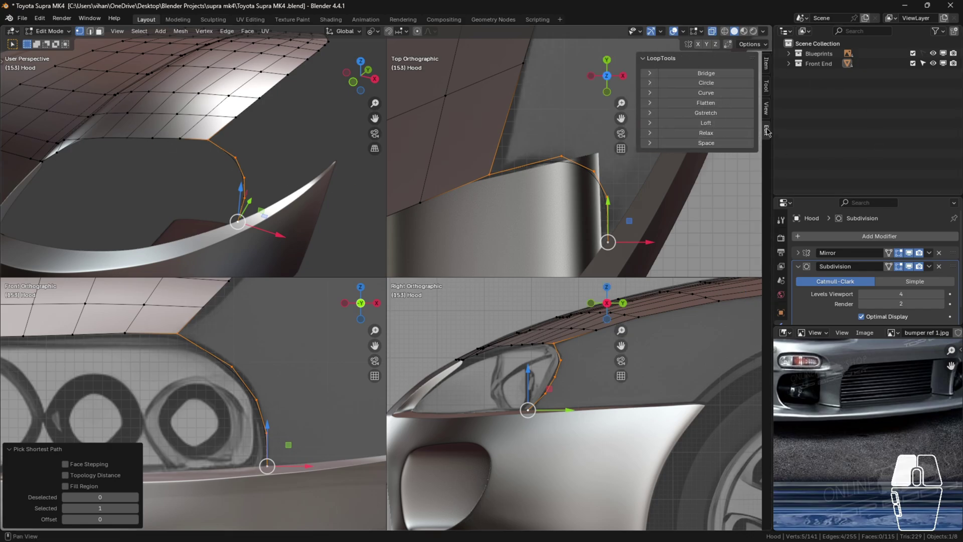
pyautogui.click(725, 146)
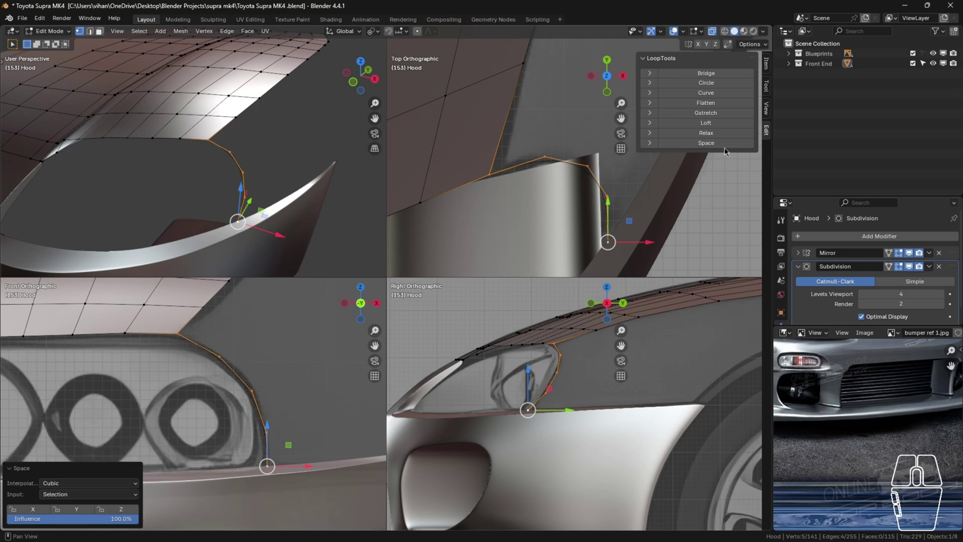
pyautogui.click(538, 121)
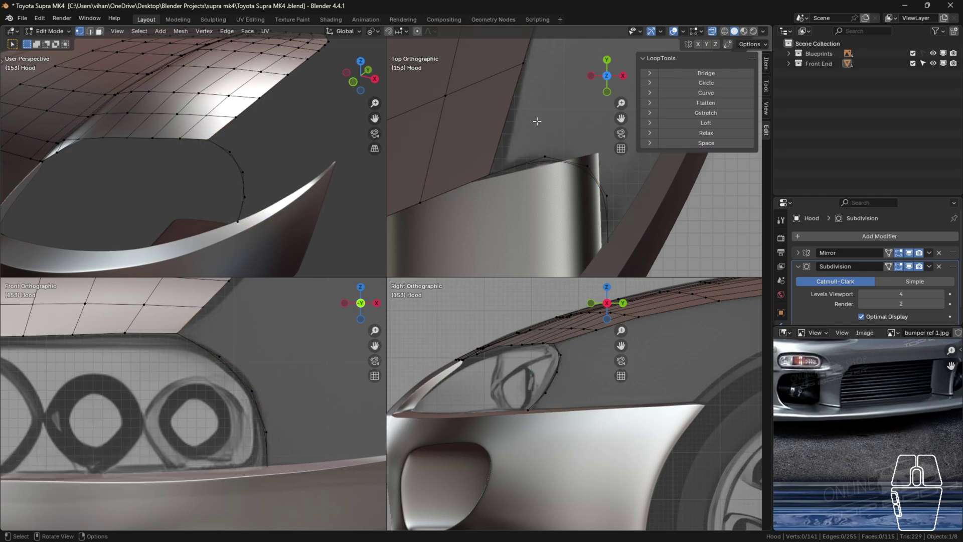
# - Nudge the headlight curve's lowest vertex slightly inward in the front view to fit the blueprint outline
pyautogui.click(267, 468)
pyautogui.scroll(2, 271, 471)
pyautogui.moveTo(276, 480); pyautogui.dragTo(274, 479)
pyautogui.press('n')
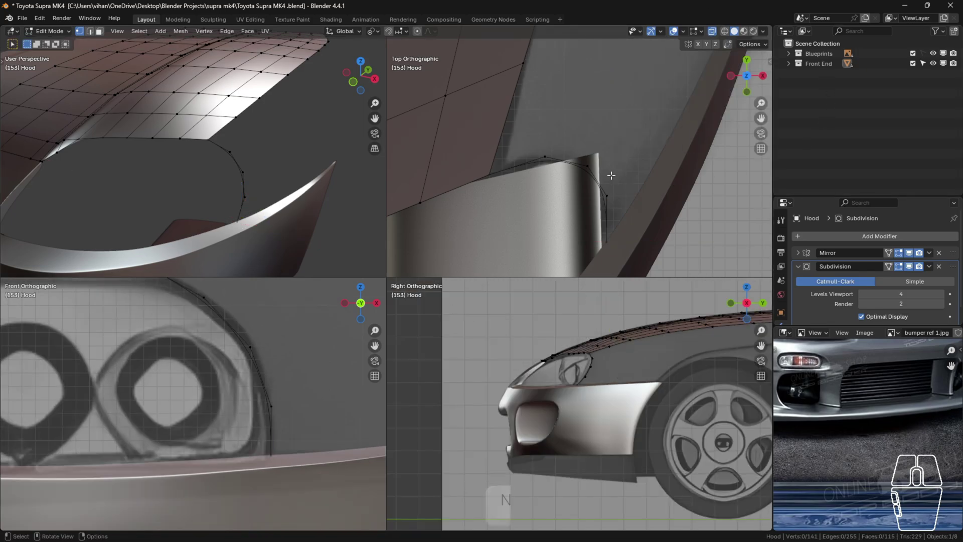
# - Return to a single perspective view and switch mesh editing from the hood to the front bumper
pyautogui.hotkey('ctrl', 'alt', 'q')
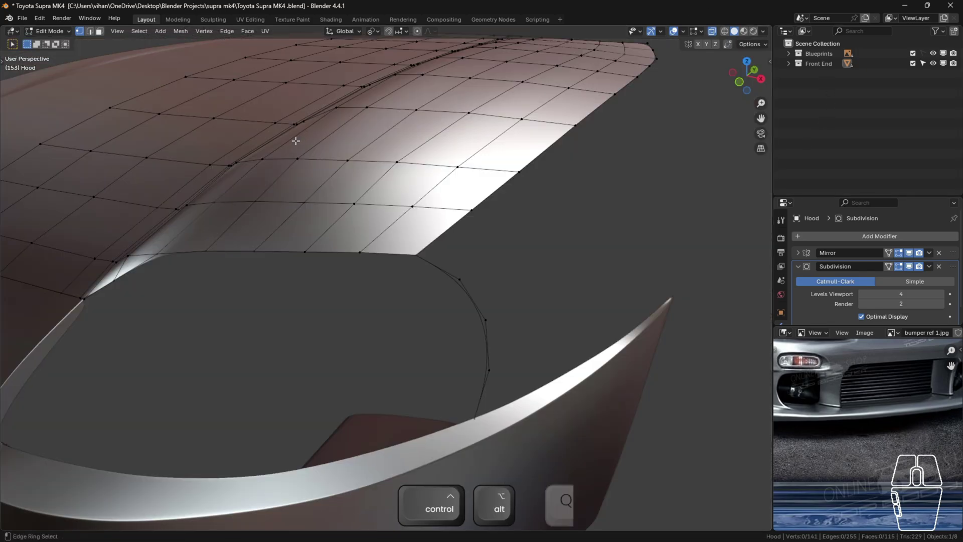
pyautogui.moveTo(490, 242); pyautogui.dragTo(440, 243, button='middle')
pyautogui.scroll(4, 540, 250)
pyautogui.moveTo(592, 253); pyautogui.dragTo(490, 271, button='middle')
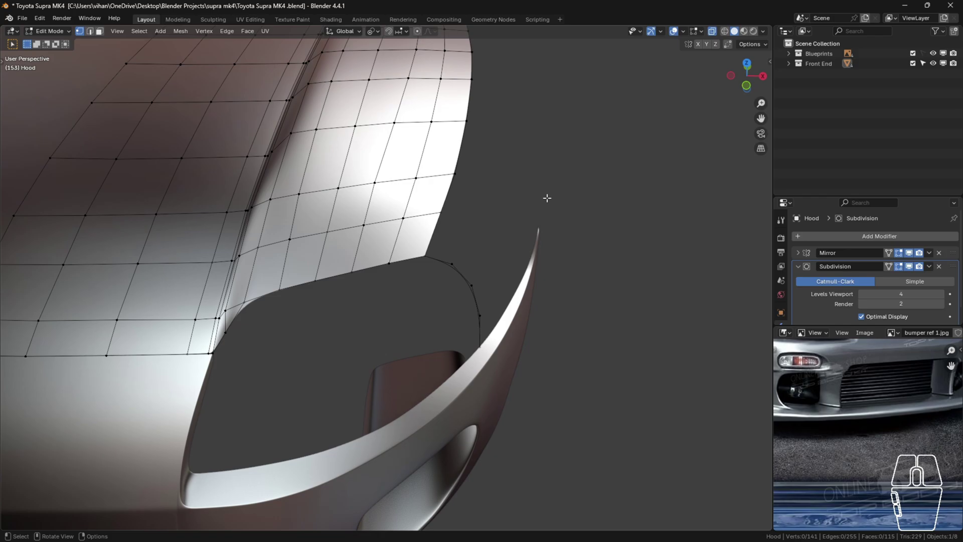
pyautogui.click(490, 382)
pyautogui.press('Tab')
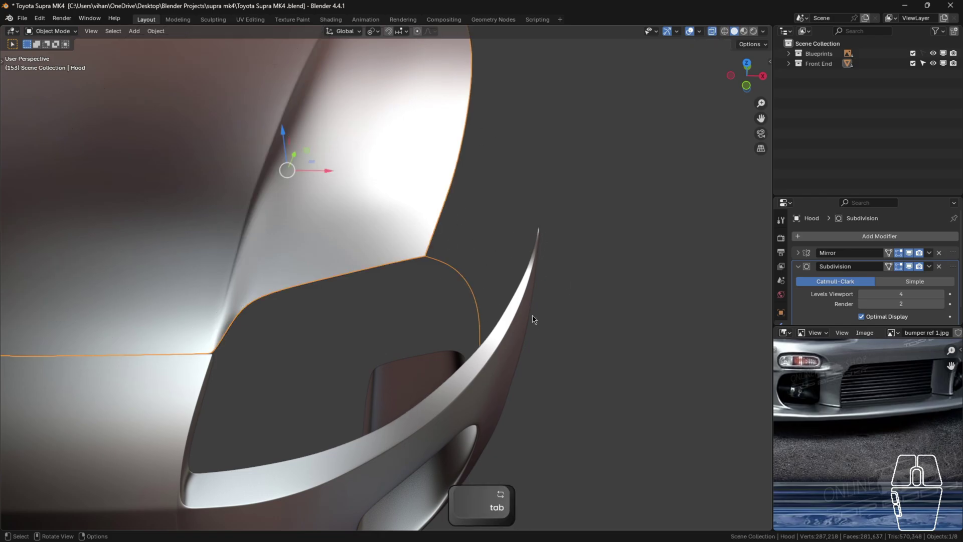
pyautogui.click(490, 400)
pyautogui.press('Tab')
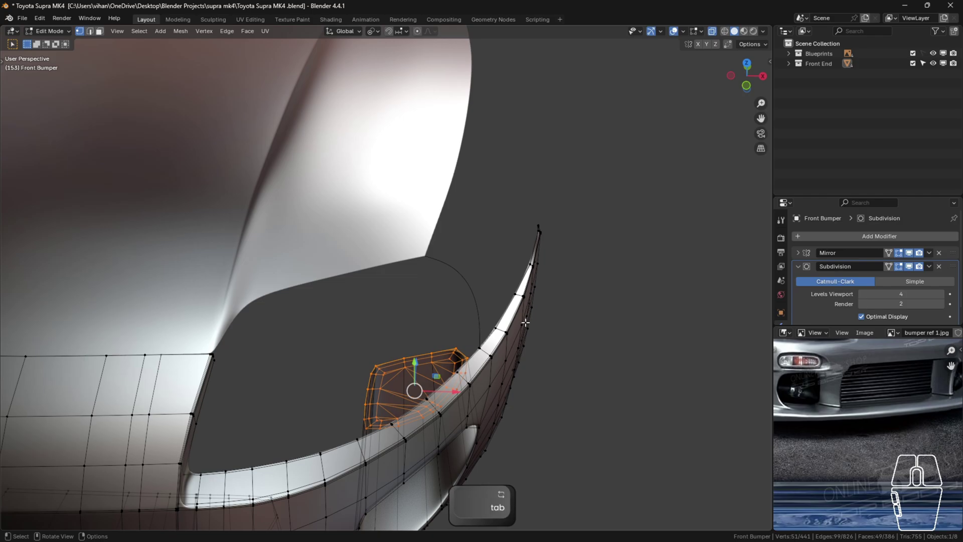
# - Select the bumper's upper inner edge path from the base of the headlight curve to its rear tip
pyautogui.scroll(2, 483, 338)
pyautogui.moveTo(483, 338)
pyautogui.mouseDown(button='middle')
pyautogui.moveTo(426, 336)
pyautogui.moveTo(481, 353)
pyautogui.mouseUp(button='middle')
pyautogui.scroll(1, 481, 353)
pyautogui.click(464, 372)
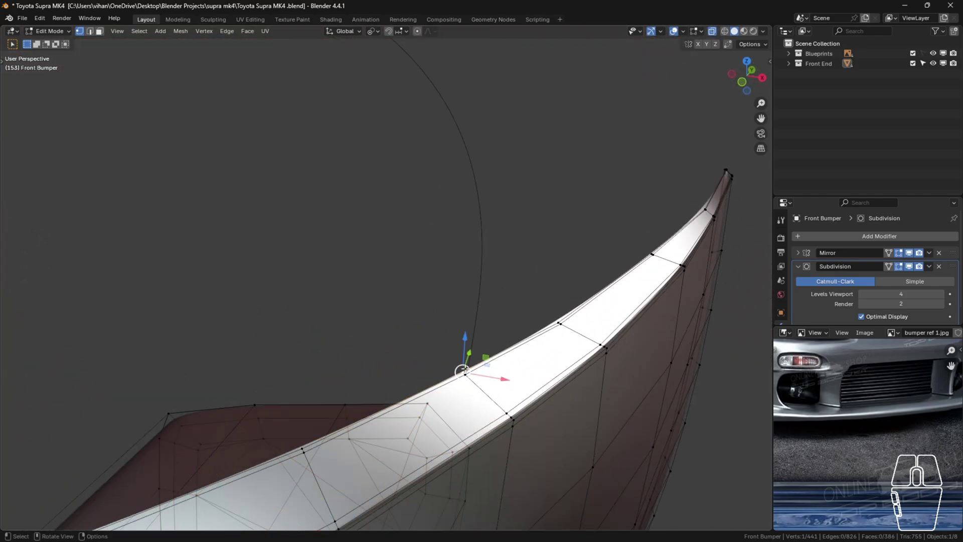
pyautogui.moveTo(720, 183); pyautogui.dragTo(466, 258, button='middle')
pyautogui.keyDown('ctrl'); pyautogui.click(449, 266); pyautogui.keyUp('ctrl')
pyautogui.scroll(-12, 376, 247)
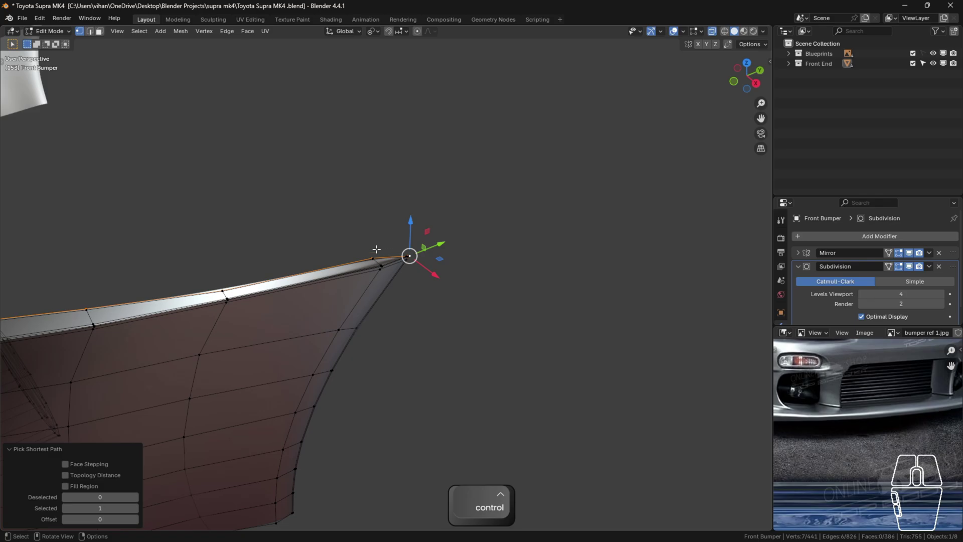
pyautogui.keyDown('shift'); pyautogui.moveTo(331, 271); pyautogui.dragTo(440, 281, button='middle'); pyautogui.keyUp('shift')
pyautogui.scroll(8, 440, 281)
pyautogui.scroll(-3, 382, 297)
pyautogui.press('Escape')
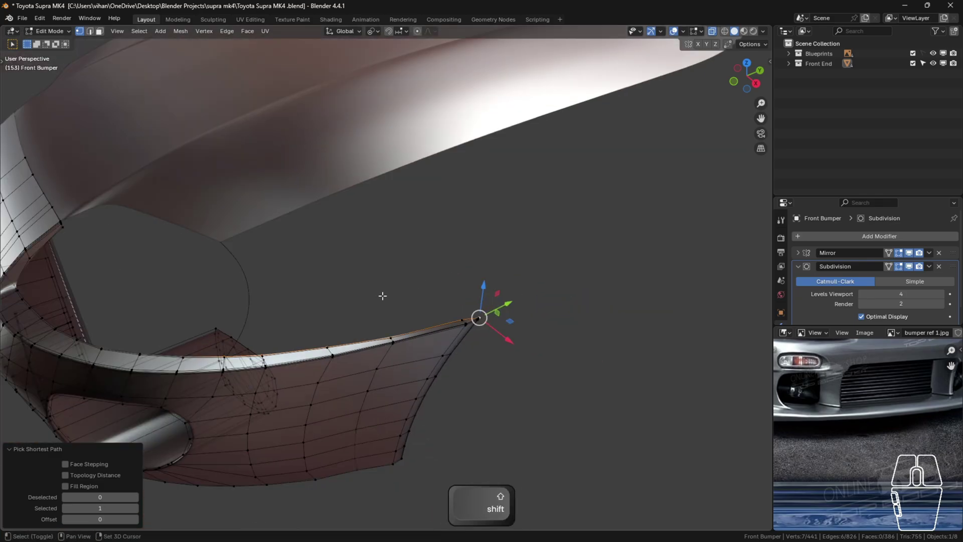
# - Duplicate the selected bumper edge in place, separate it into its own object, and return to Object Mode
pyautogui.hotkey('shift', 'd')
pyautogui.rightClick(406, 255)
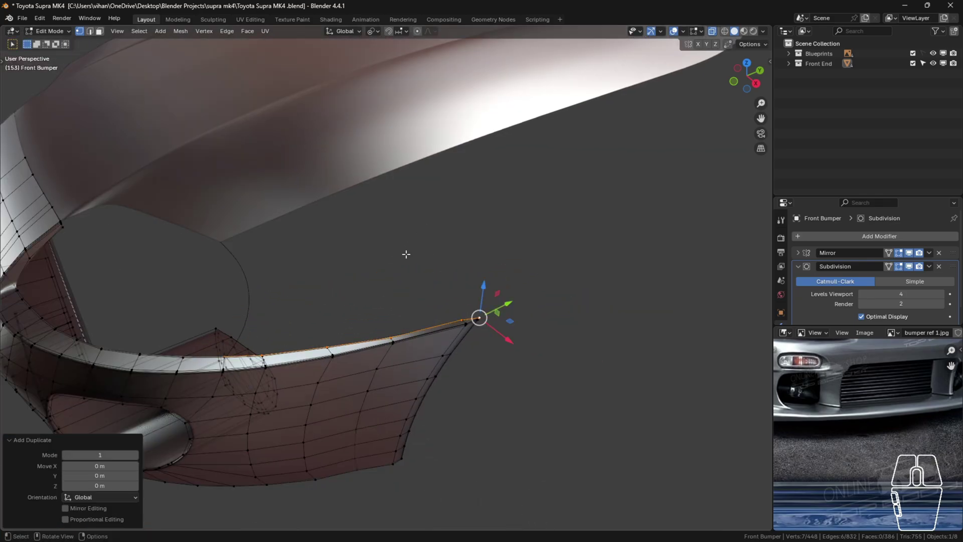
pyautogui.press('p')
pyautogui.click(406, 255)
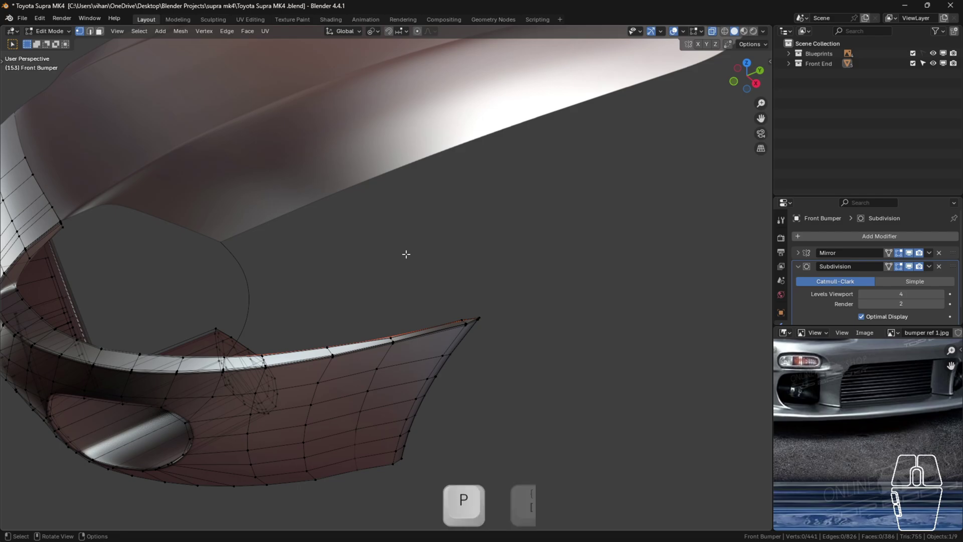
pyautogui.scroll(-3, 378, 295)
pyautogui.keyDown('shift'); pyautogui.moveTo(378, 295); pyautogui.dragTo(426, 318, button='middle'); pyautogui.keyUp('shift')
pyautogui.press('Tab')
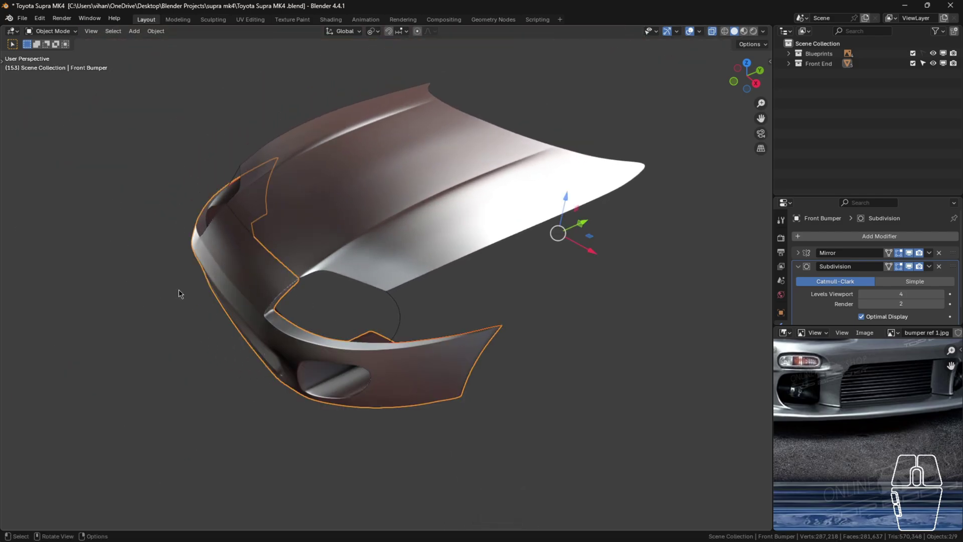
# - Select the separated bumper edge together with the hood and join them into the hood object
pyautogui.keyDown('ctrl'); pyautogui.moveTo(188, 265); pyautogui.dragTo(241, 357); pyautogui.keyUp('ctrl')
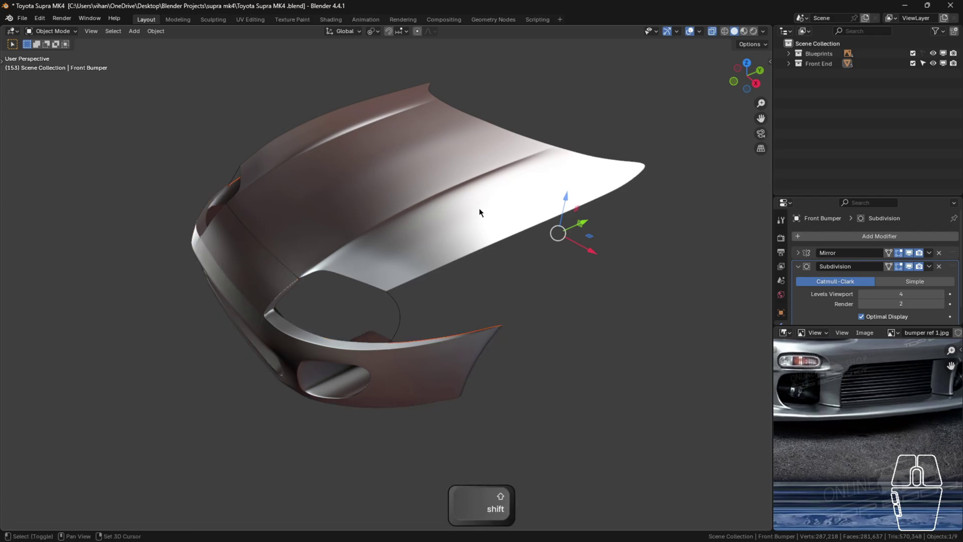
pyautogui.keyDown('shift'); pyautogui.click(442, 227); pyautogui.keyUp('shift')
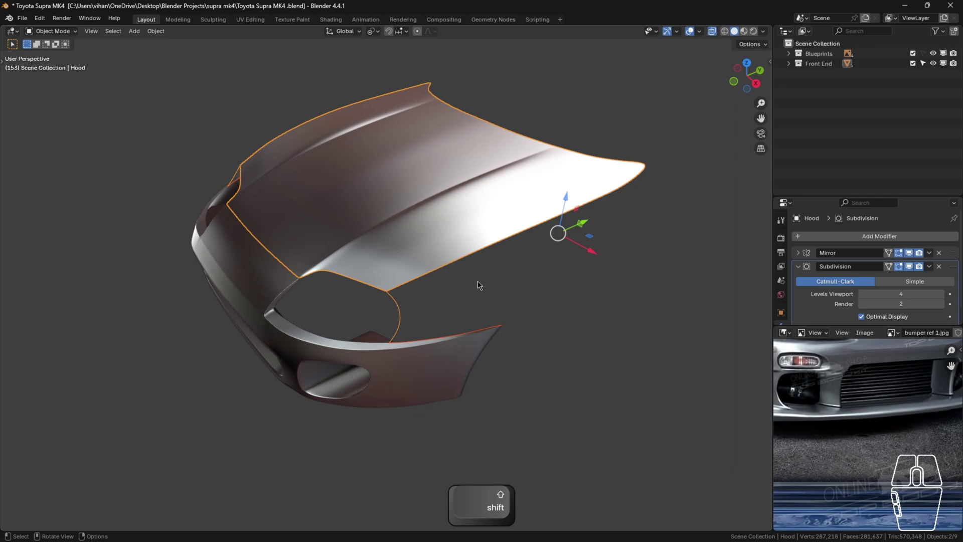
pyautogui.hotkey('ctrl', 'j')
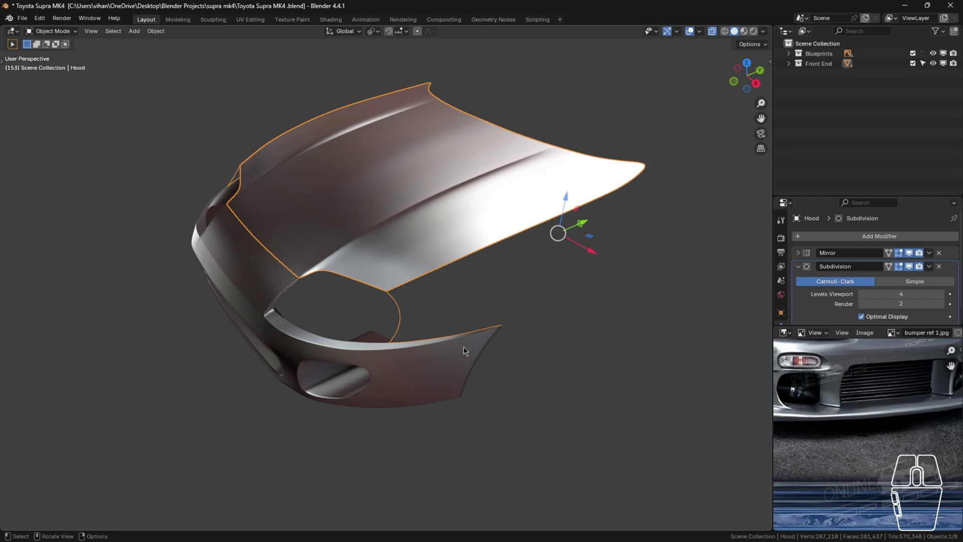
# - In the hood mesh, merge the bumper edge's front vertex into the headlight curve's lowest vertex using At Last
pyautogui.press('Tab')
pyautogui.scroll(8, 462, 357)
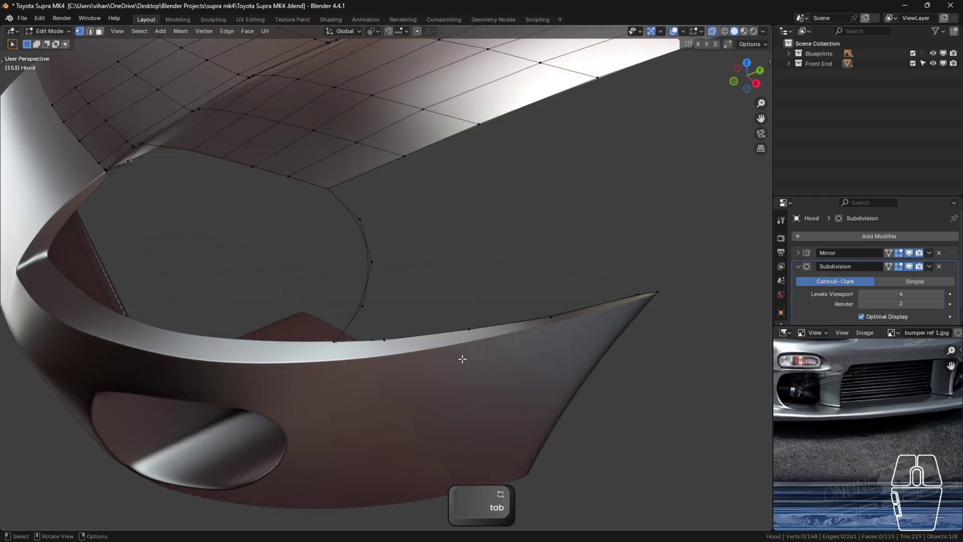
pyautogui.keyDown('shift'); pyautogui.moveTo(240, 352); pyautogui.dragTo(333, 366, button='middle'); pyautogui.keyUp('shift')
pyautogui.scroll(6, 333, 366)
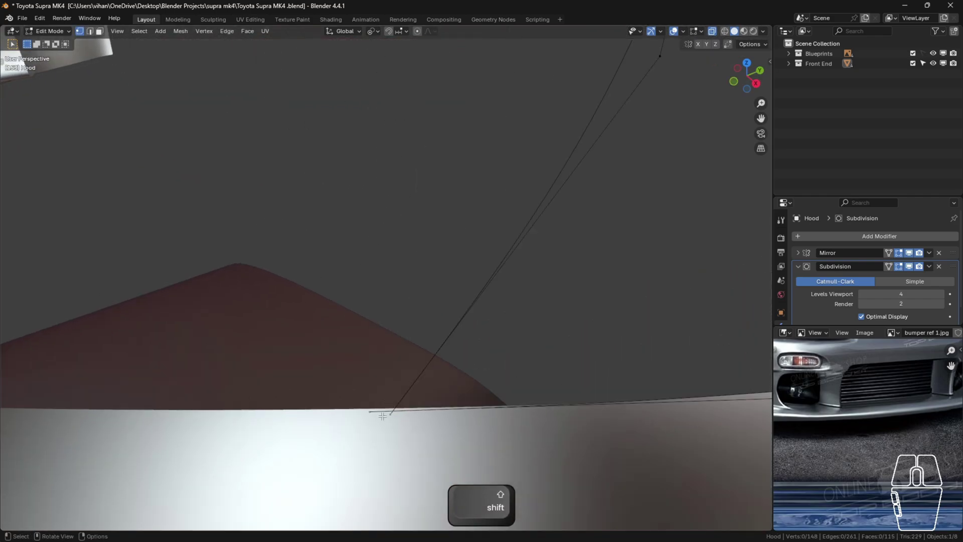
pyautogui.click(370, 412)
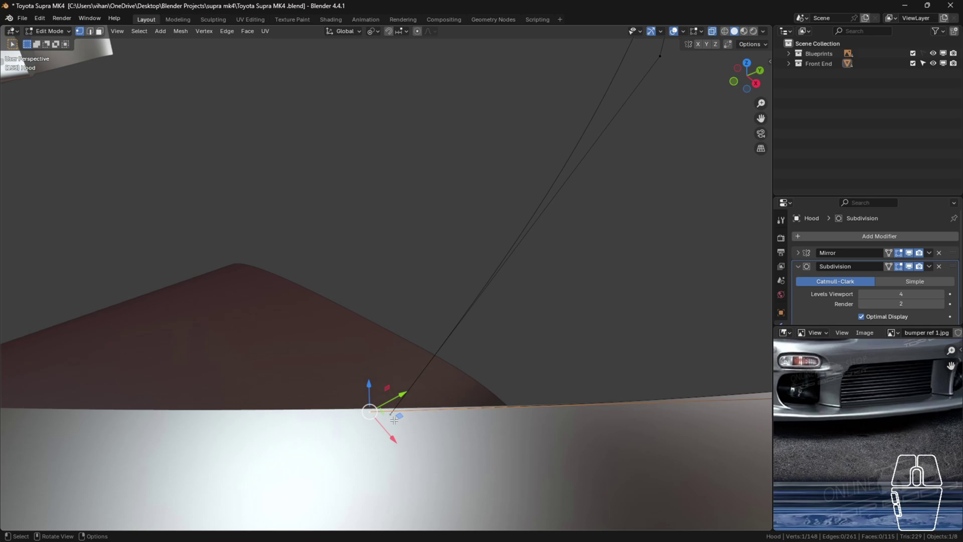
pyautogui.keyDown('shift'); pyautogui.click(401, 415); pyautogui.keyUp('shift')
pyautogui.press('m')
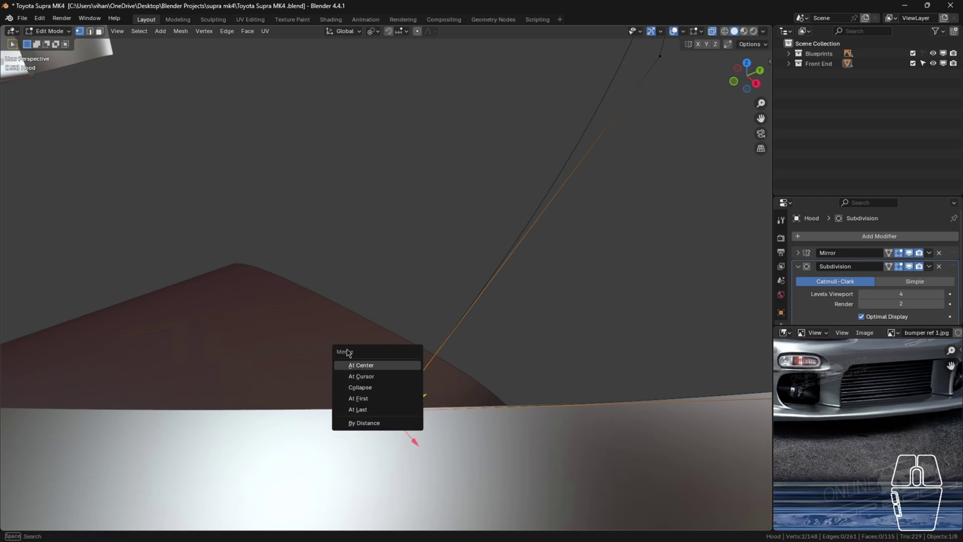
pyautogui.click(372, 409)
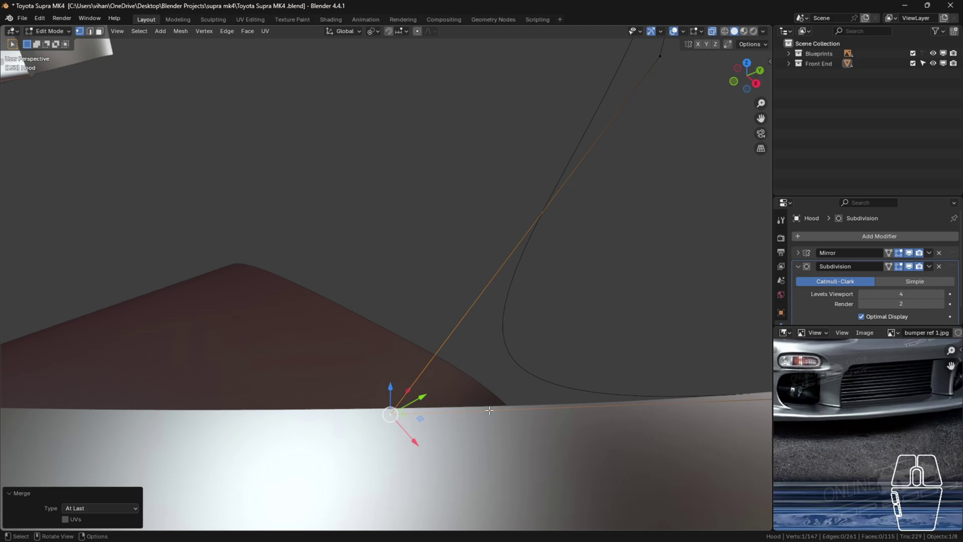
# - Delete the surplus vertex at the joined bumper edge's rear tip in the right view, ending the edge at the wheel arch line
pyautogui.scroll(-5, 522, 366)
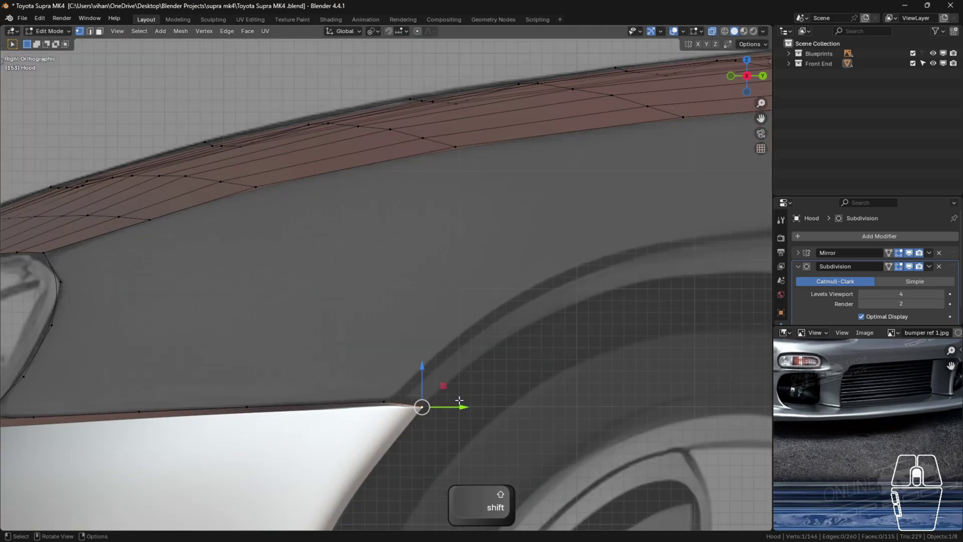
pyautogui.scroll(2, 459, 400)
pyautogui.moveTo(387, 387); pyautogui.dragTo(473, 461)
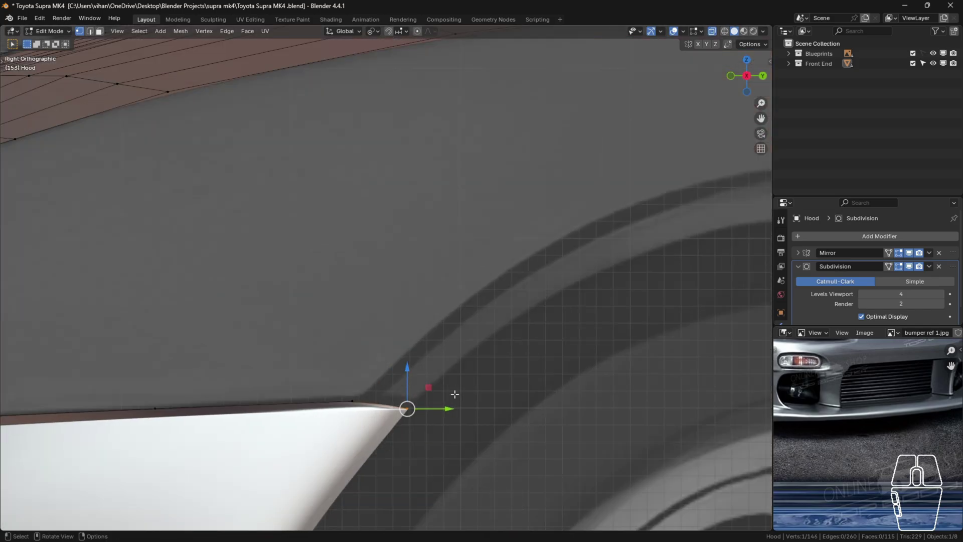
pyautogui.press('x')
pyautogui.click(450, 365)
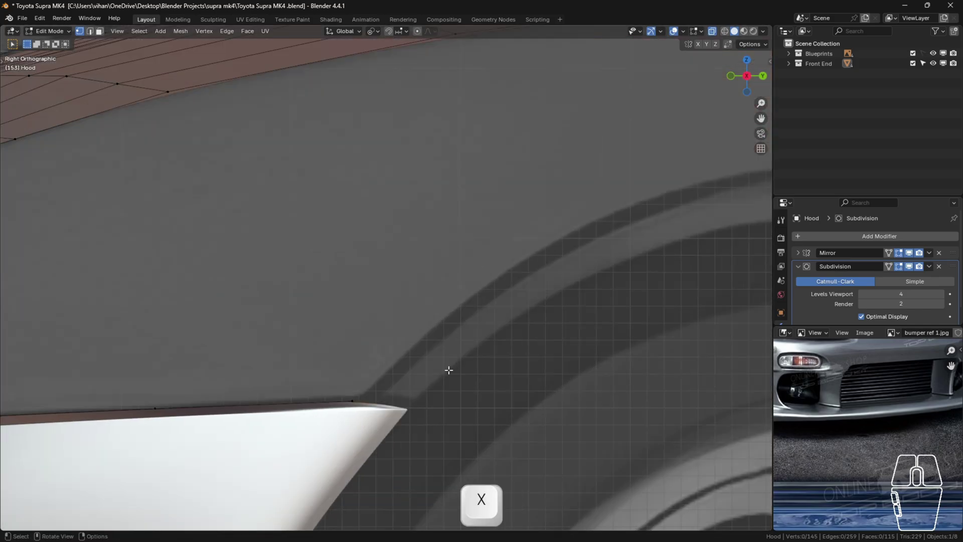
# - Select the hood's rear outer corner vertex and switch the viewport to quad view
pyautogui.scroll(-3, 447, 372)
pyautogui.scroll(2, 437, 392)
pyautogui.scroll(-3, 434, 394)
pyautogui.keyDown('shift'); pyautogui.moveTo(477, 424); pyautogui.dragTo(357, 386, button='middle'); pyautogui.keyUp('shift')
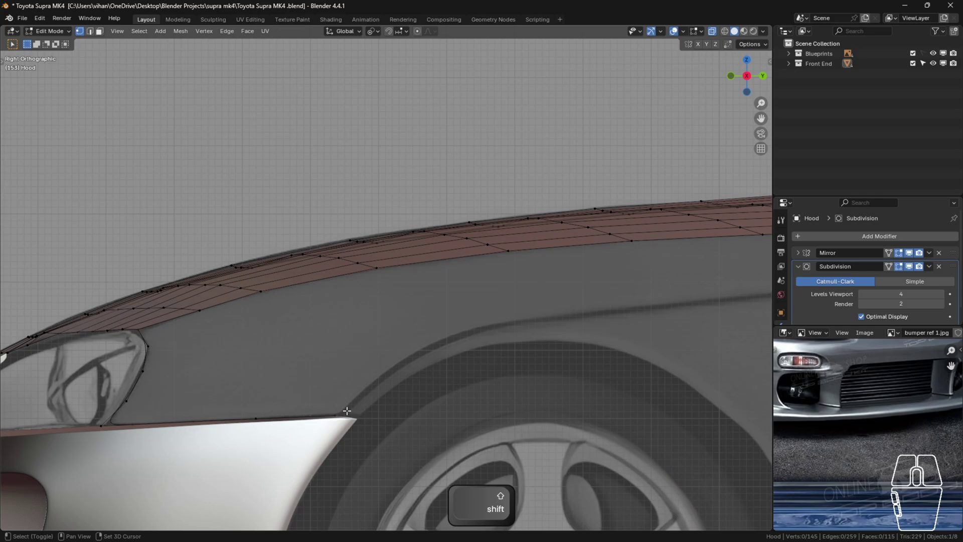
pyautogui.keyDown('shift'); pyautogui.moveTo(609, 311); pyautogui.dragTo(231, 282, button='middle'); pyautogui.keyUp('shift')
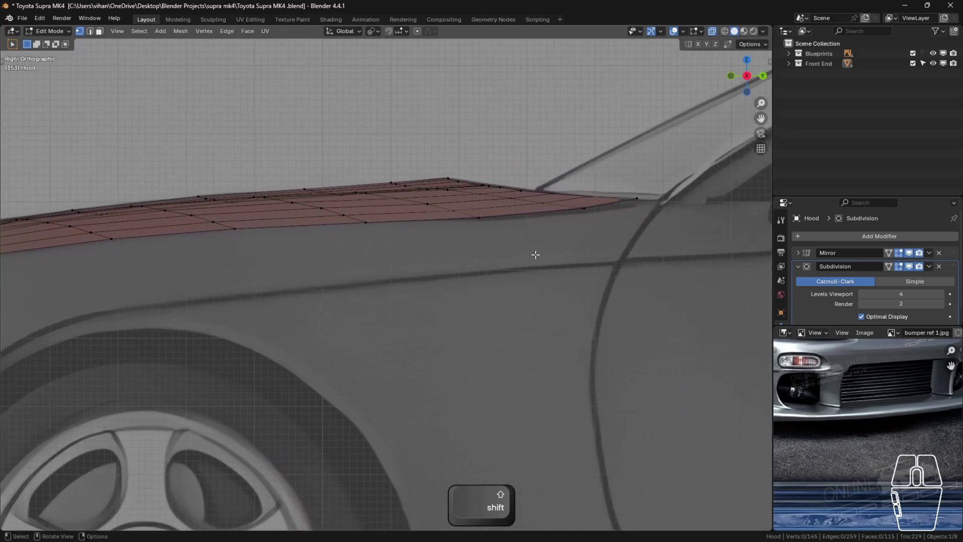
pyautogui.keyDown('shift'); pyautogui.click(637, 198); pyautogui.keyUp('shift')
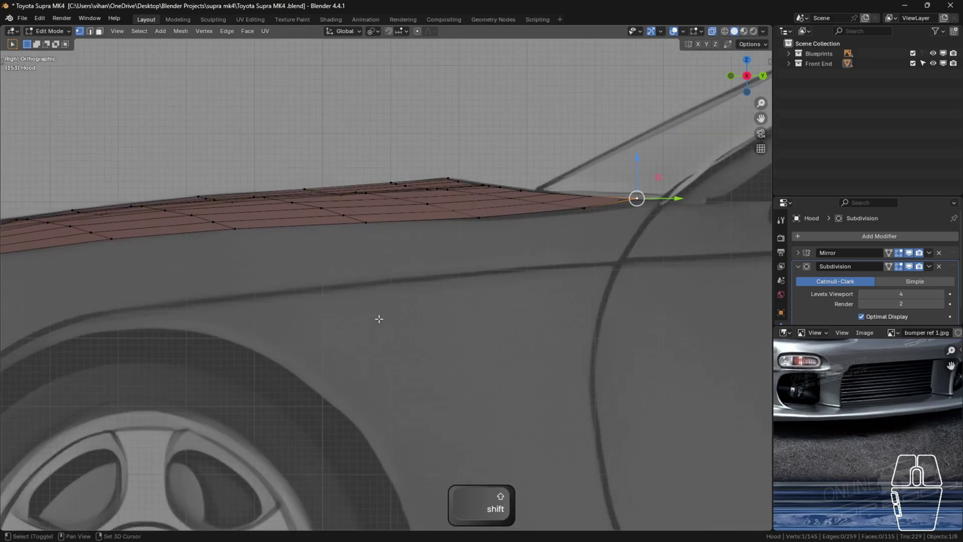
pyautogui.moveTo(639, 211)
pyautogui.mouseDown(button='middle')
pyautogui.moveTo(596, 239)
pyautogui.moveTo(631, 221)
pyautogui.mouseUp(button='middle')
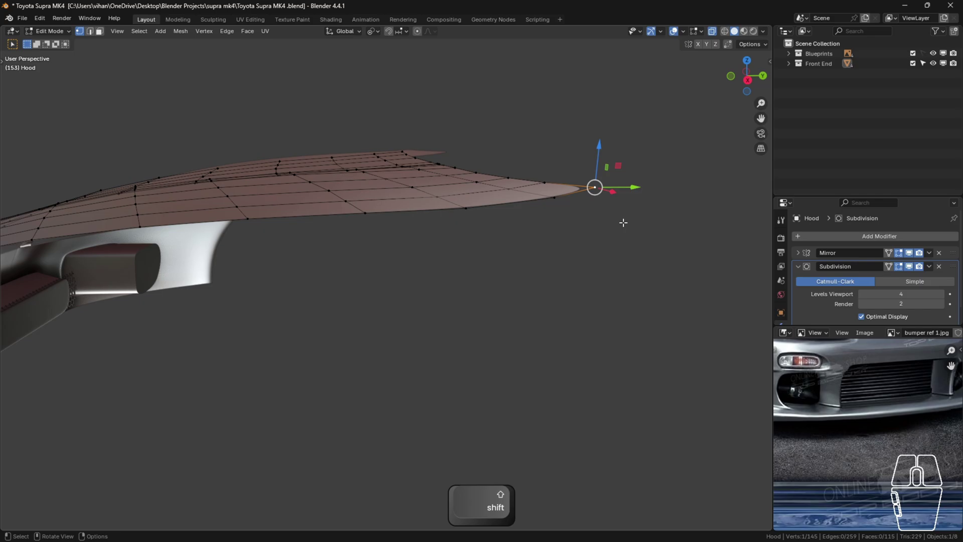
pyautogui.hotkey('ctrl', 'alt', 'q')
# - Extrude the corner vertex twice in the top view along the blueprint seam, about 0.03 m X, 0.07 m Y, then 0.144 m X, -0.130 m Y
pyautogui.moveTo(566, 196)
pyautogui.mouseDown(button='middle')
pyautogui.moveTo(534, 209)
pyautogui.moveTo(547, 201)
pyautogui.mouseUp(button='middle')
pyautogui.keyDown('shift'); pyautogui.moveTo(164, 128); pyautogui.dragTo(165, 214, button='middle'); pyautogui.keyUp('shift')
pyautogui.scroll(4, 722, 165)
pyautogui.scroll(6, 137, 97)
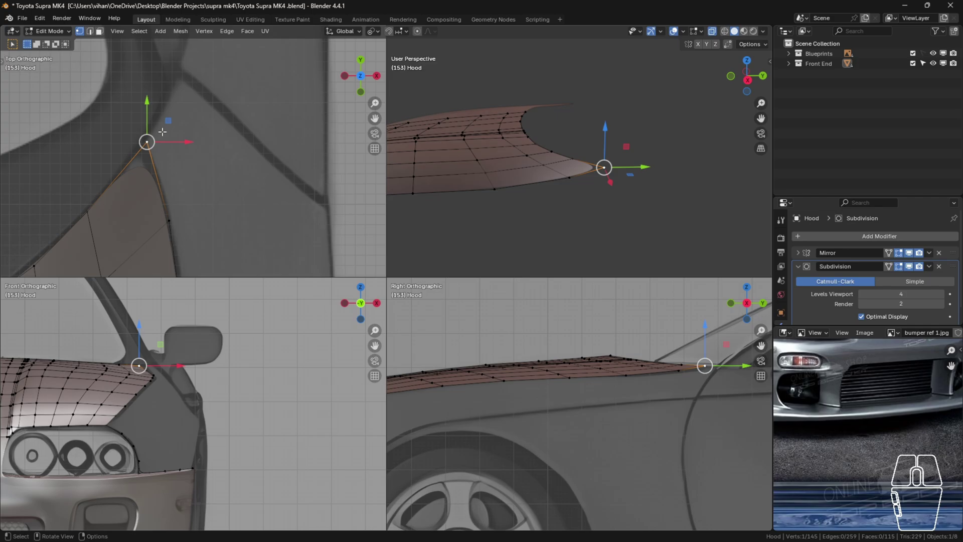
pyautogui.press('e')
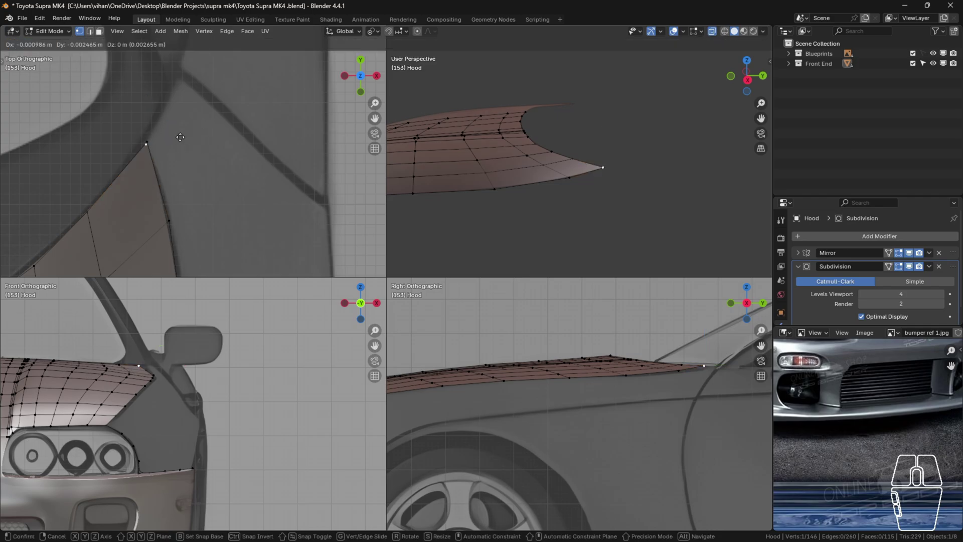
pyautogui.click(213, 84)
pyautogui.scroll(-1, 245, 145)
pyautogui.keyDown('shift'); pyautogui.moveTo(244, 144); pyautogui.dragTo(171, 129, button='middle'); pyautogui.keyUp('shift')
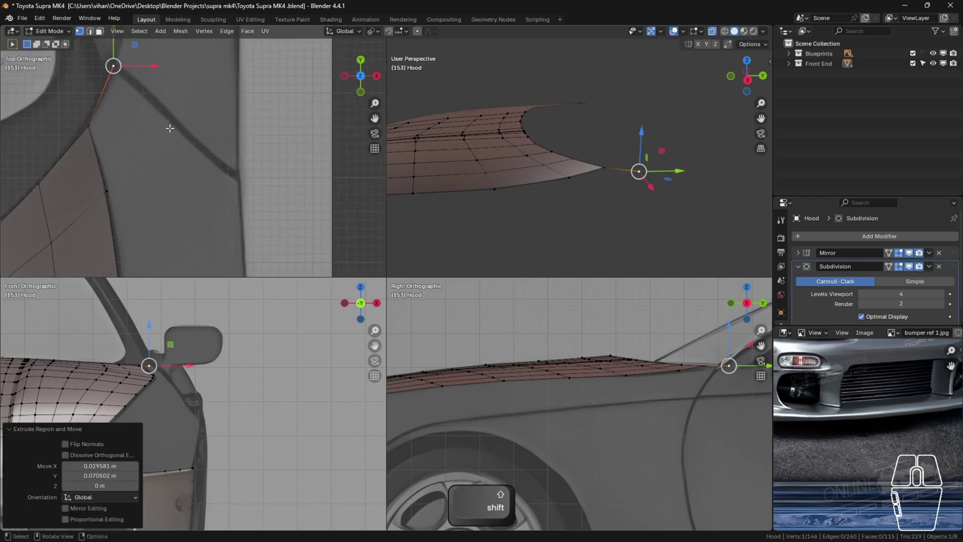
pyautogui.press('e')
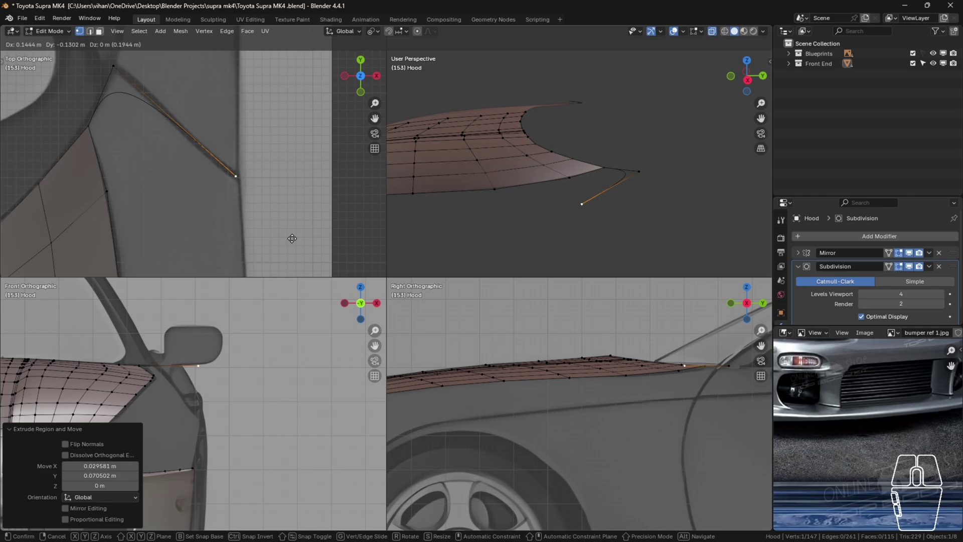
pyautogui.click(292, 238)
# - Raise the first extruded vertex by about 0.004 m on Z in the front view
pyautogui.keyDown('shift'); pyautogui.moveTo(292, 239); pyautogui.dragTo(322, 301, button='middle'); pyautogui.keyUp('shift')
pyautogui.scroll(3, 153, 306)
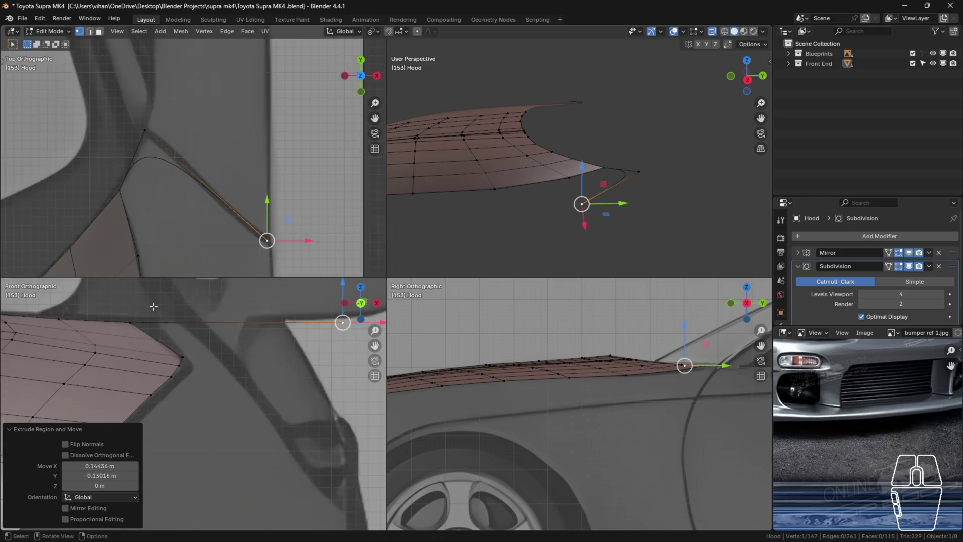
pyautogui.click(169, 326)
pyautogui.moveTo(165, 302); pyautogui.dragTo(165, 299)
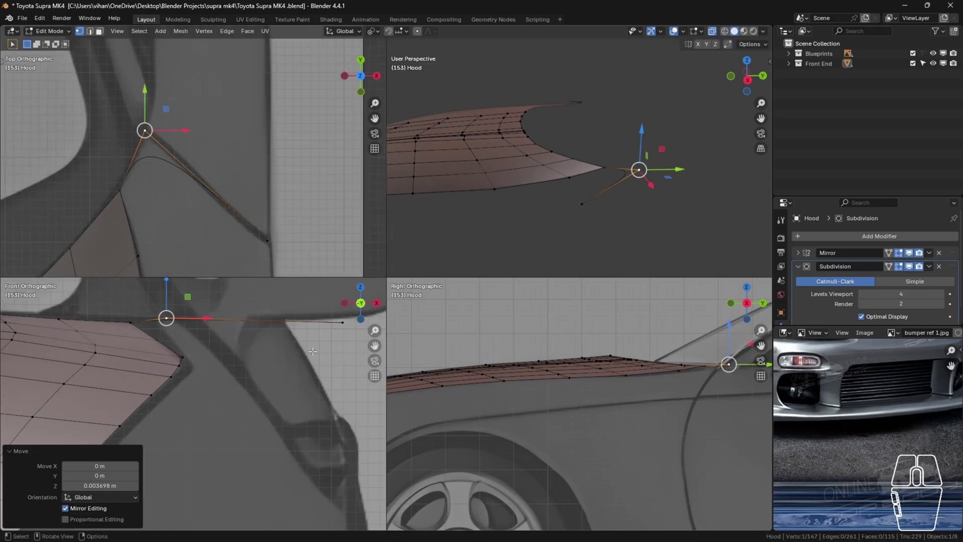
# - Lower the outer extruded vertex by about 0.153 m on Z in the front view and fine-tune its height against the blueprint
pyautogui.click(343, 323)
pyautogui.moveTo(343, 322); pyautogui.dragTo(238, 340, button='middle')
pyautogui.scroll(-2, 267, 369)
pyautogui.keyDown('shift'); pyautogui.moveTo(267, 370); pyautogui.dragTo(227, 311, button='middle'); pyautogui.keyUp('shift')
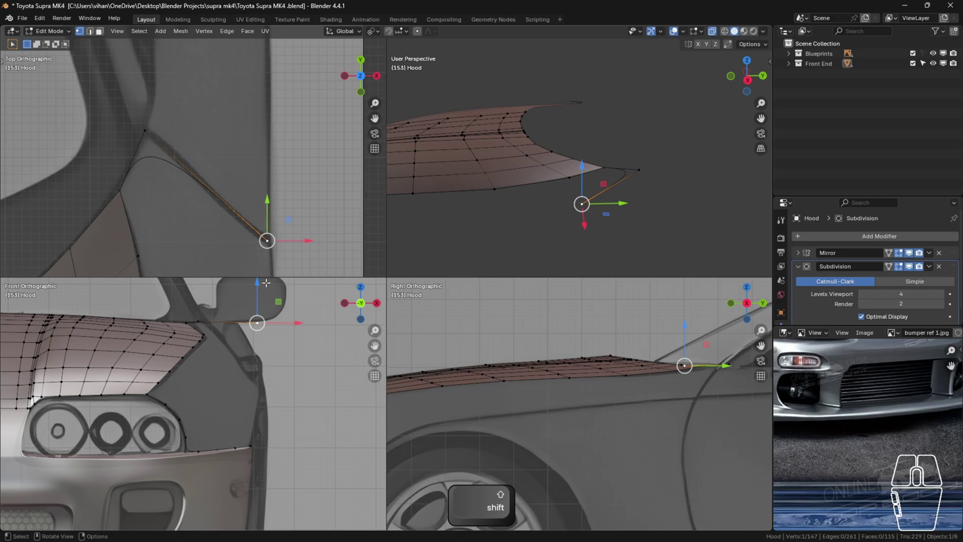
pyautogui.press('g')
pyautogui.press('z')
pyautogui.click(226, 383)
pyautogui.scroll(4, 226, 383)
pyautogui.press('g')
pyautogui.press('z')
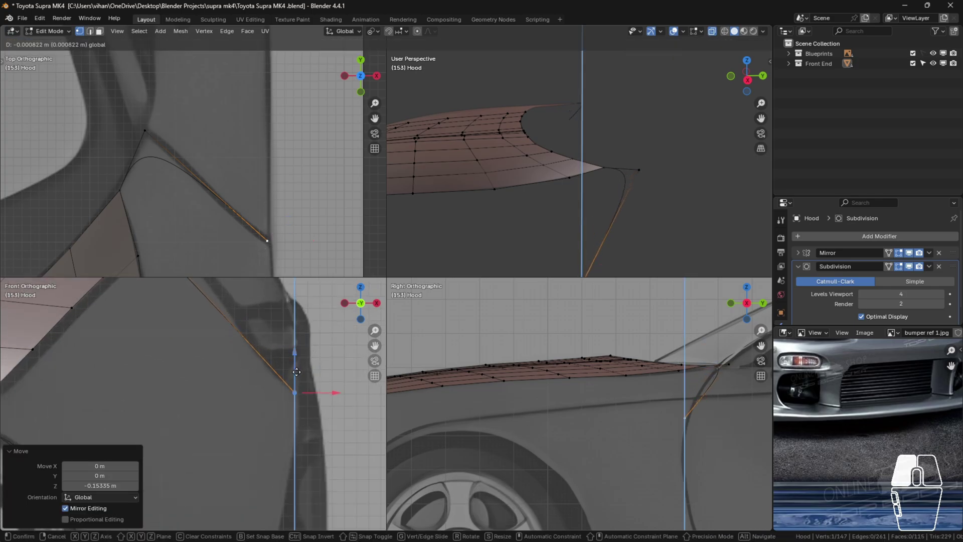
pyautogui.click(295, 383)
# - Raise the outer vertex to the door seam, shift it about 0.035 m rearward on Y, and move it inward on X to fit the blueprints
pyautogui.scroll(2, 681, 416)
pyautogui.moveTo(664, 388); pyautogui.dragTo(664, 360)
pyautogui.moveTo(690, 381); pyautogui.dragTo(706, 381)
pyautogui.scroll(-3, 663, 391)
pyautogui.scroll(-3, 271, 360)
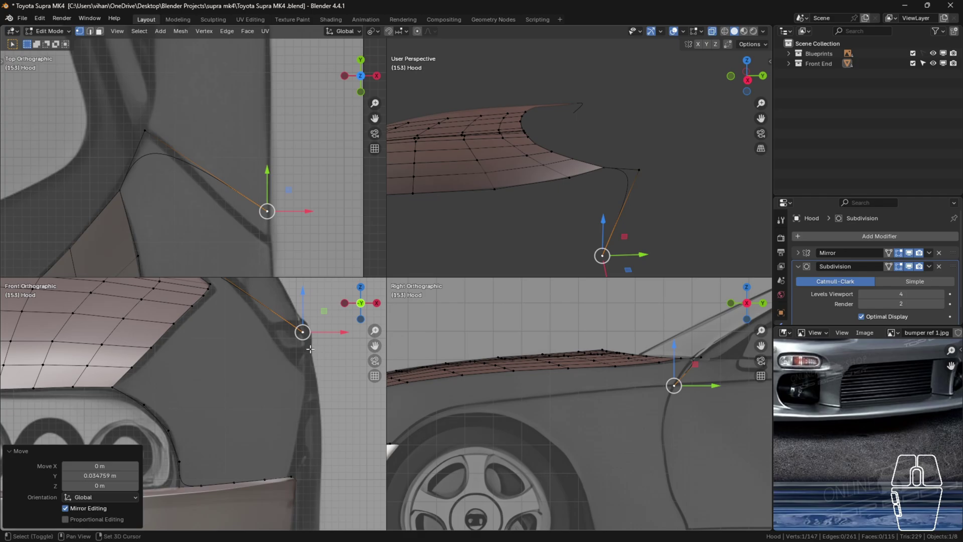
pyautogui.scroll(2, 271, 360)
pyautogui.moveTo(279, 360); pyautogui.dragTo(251, 360)
pyautogui.scroll(-3, 259, 364)
pyautogui.click(300, 384)
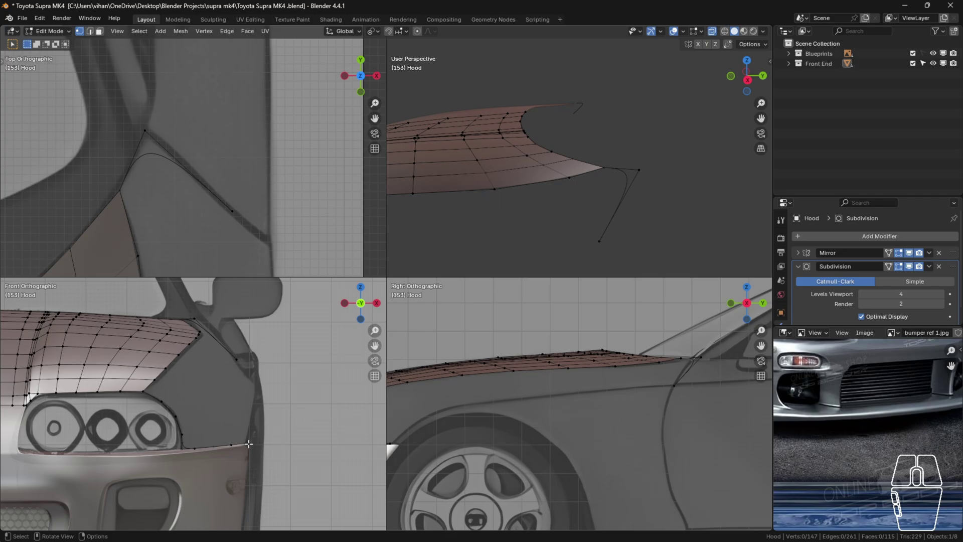
# - Move the first extruded vertex about 0.02 m forward on Y in the right view to meet the top of the door seam
pyautogui.scroll(-2, 706, 374)
pyautogui.scroll(3, 706, 375)
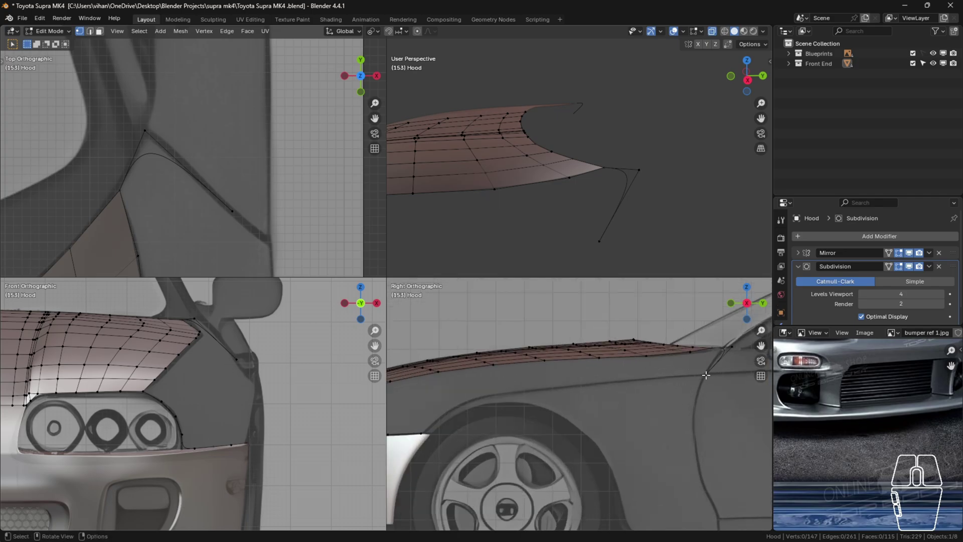
pyautogui.scroll(-2, 676, 366)
pyautogui.keyDown('shift'); pyautogui.moveTo(697, 362); pyautogui.dragTo(611, 378, button='middle'); pyautogui.keyUp('shift')
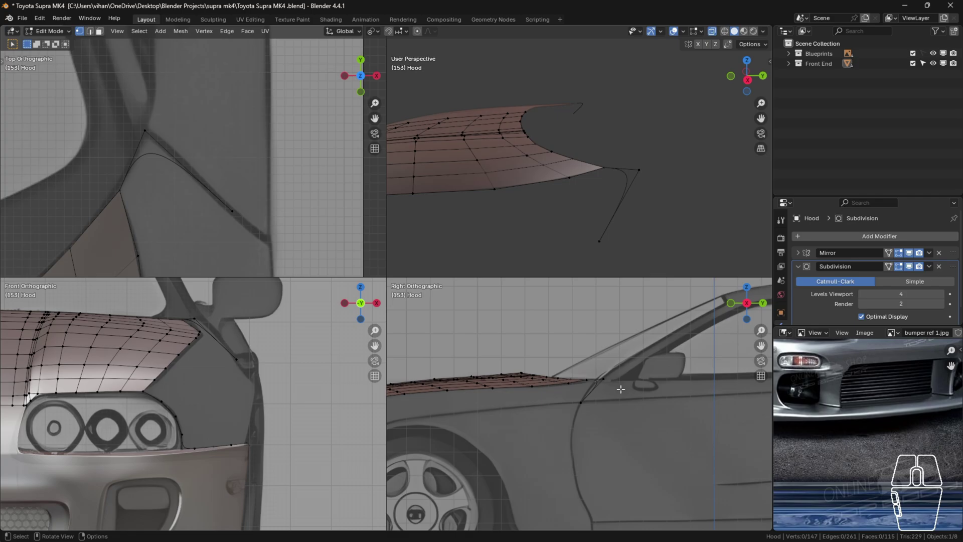
pyautogui.scroll(8, 598, 390)
pyautogui.click(622, 350)
pyautogui.moveTo(623, 337); pyautogui.dragTo(618, 364)
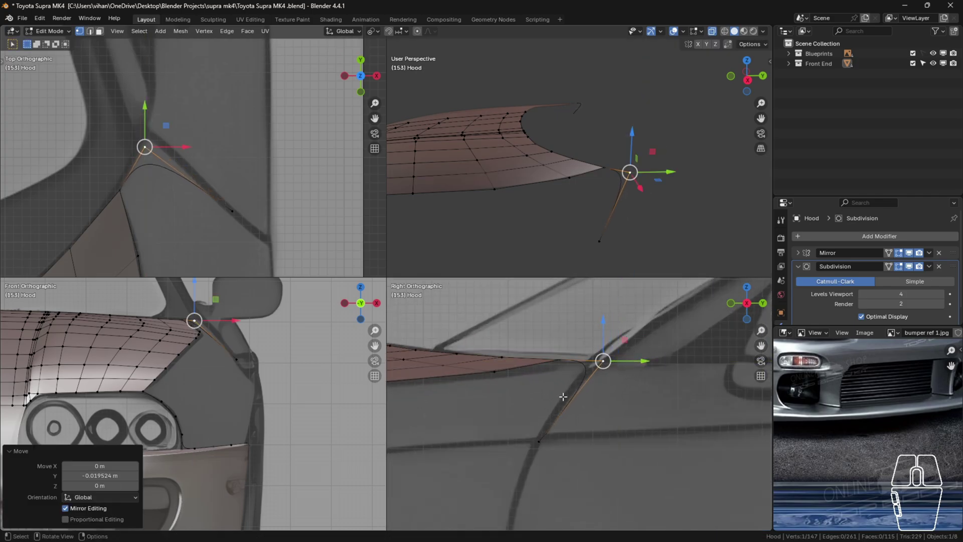
# - Subdivide the edge between the two extruded vertices with three evenly spaced vertices
pyautogui.scroll(-3, 607, 406)
pyautogui.scroll(-2, 607, 405)
pyautogui.scroll(6, 636, 403)
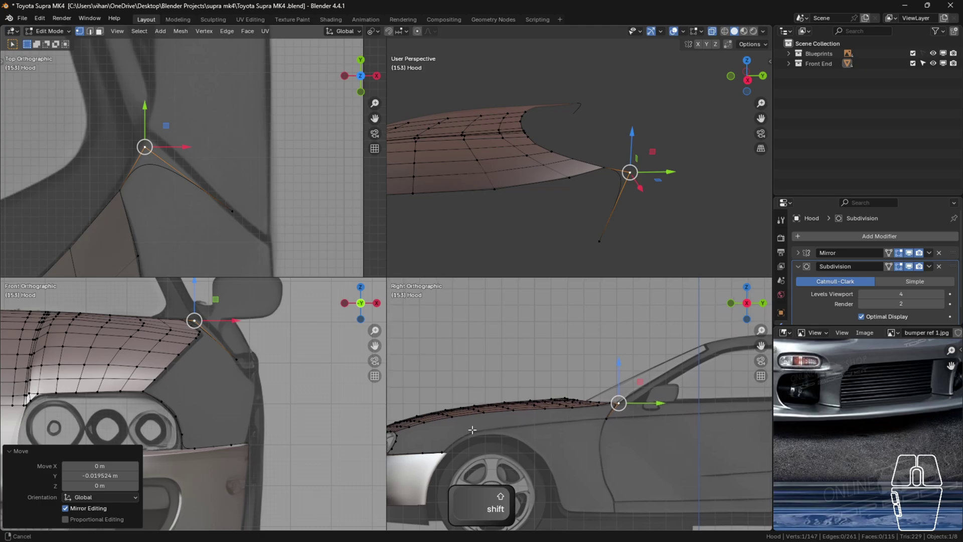
pyautogui.hotkey('ctrl', 'r')
pyautogui.scroll(1, 636, 404)
pyautogui.click(636, 404)
# - Reposition the new vertices in the right view so the edge follows the blueprint's curved door seam
pyautogui.click(625, 396)
pyautogui.moveTo(644, 396); pyautogui.dragTo(589, 456)
pyautogui.click(610, 416)
pyautogui.click(594, 437)
pyautogui.click(604, 417)
pyautogui.scroll(4, 627, 418)
pyautogui.click(561, 446)
pyautogui.click(579, 415)
pyautogui.moveTo(620, 415); pyautogui.dragTo(620, 415)
pyautogui.click(609, 373)
pyautogui.click(583, 411)
pyautogui.click(612, 380)
pyautogui.click(637, 379)
pyautogui.click(582, 414)
pyautogui.click(637, 417)
# - Connect the door seam's lowest vertex to the bumper edge's rear vertex with a new edge
pyautogui.scroll(-12, 631, 422)
pyautogui.keyDown('shift'); pyautogui.moveTo(630, 423); pyautogui.dragTo(685, 423, button='middle'); pyautogui.keyUp('shift')
pyautogui.click(686, 423)
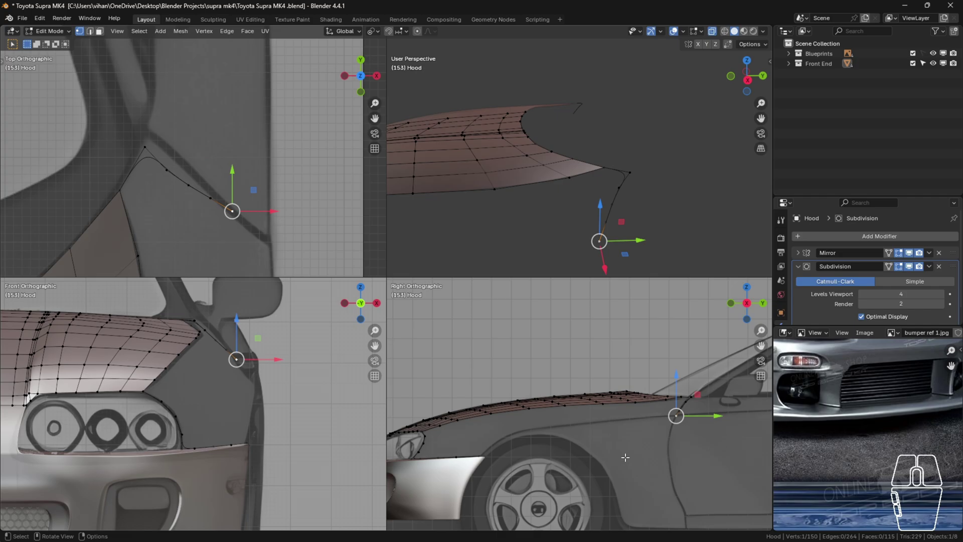
pyautogui.keyDown('shift'); pyautogui.click(478, 459); pyautogui.keyUp('shift')
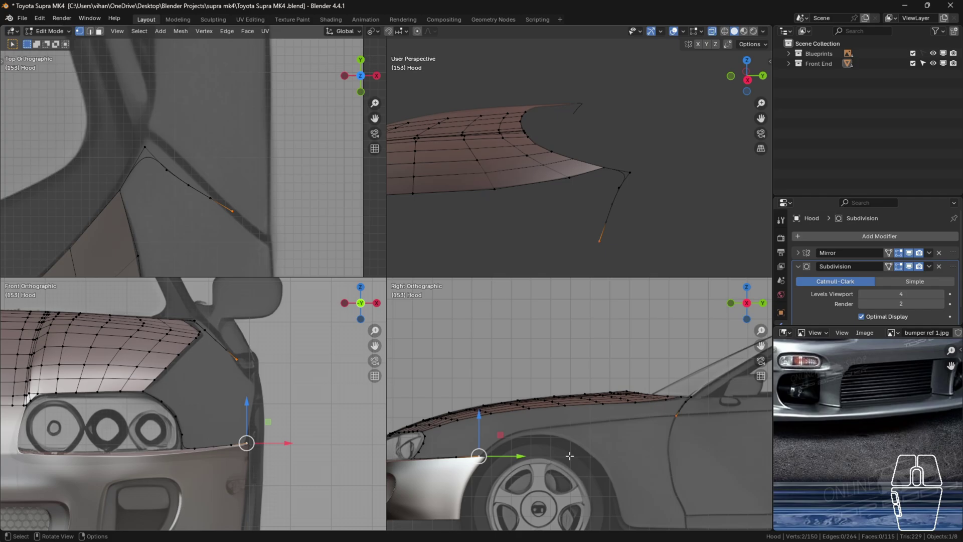
pyautogui.press('f')
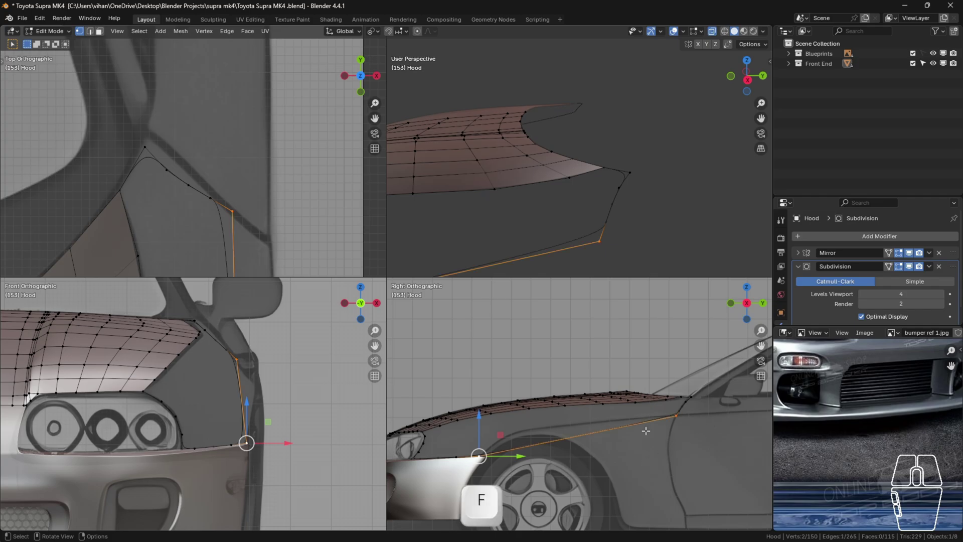
pyautogui.click(485, 456)
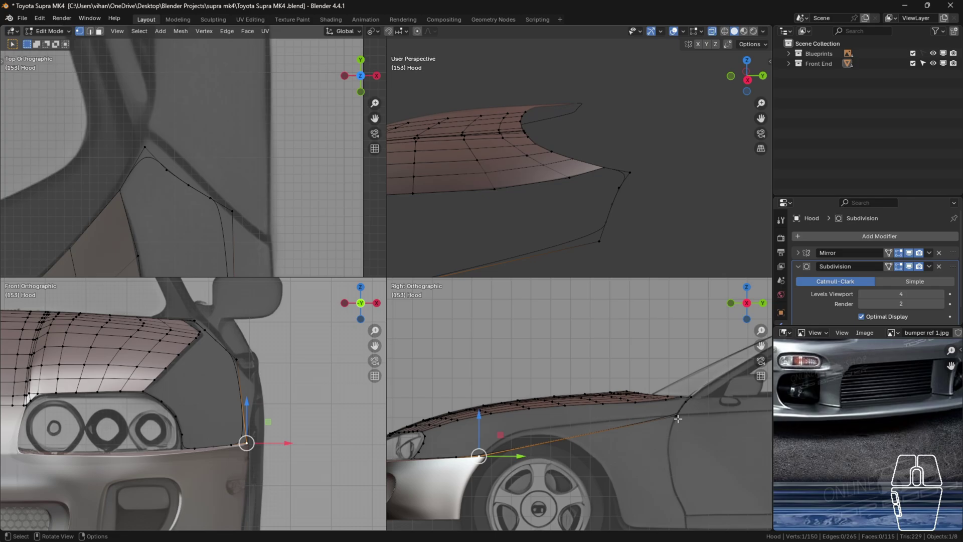
# - Return to a single perspective view framing the closed side panel outline and clear the selection
pyautogui.moveTo(655, 428); pyautogui.dragTo(559, 371, button='middle')
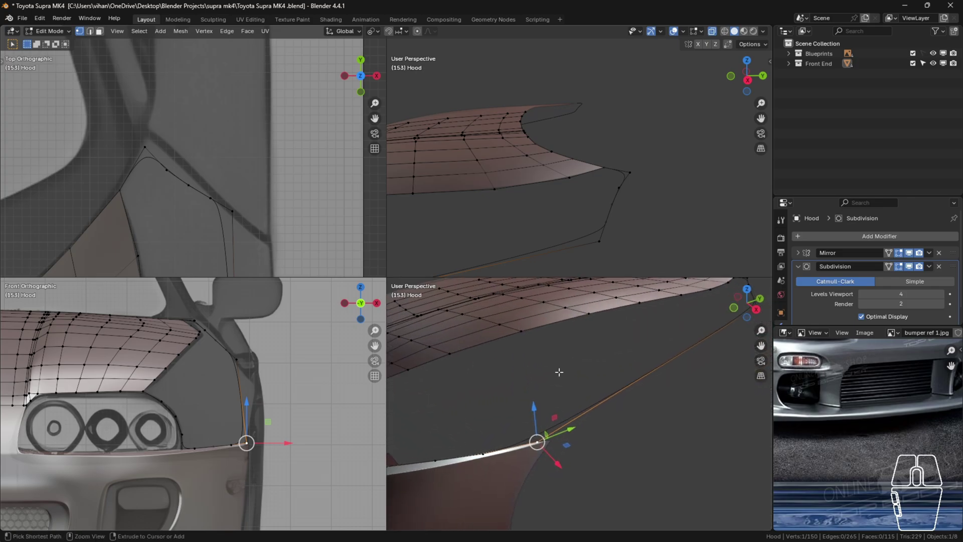
pyautogui.hotkey('ctrl', 'space')
pyautogui.scroll(-4, 431, 320)
pyautogui.keyDown('shift'); pyautogui.moveTo(454, 310); pyautogui.dragTo(450, 364, button='middle'); pyautogui.keyUp('shift')
pyautogui.click(501, 366)
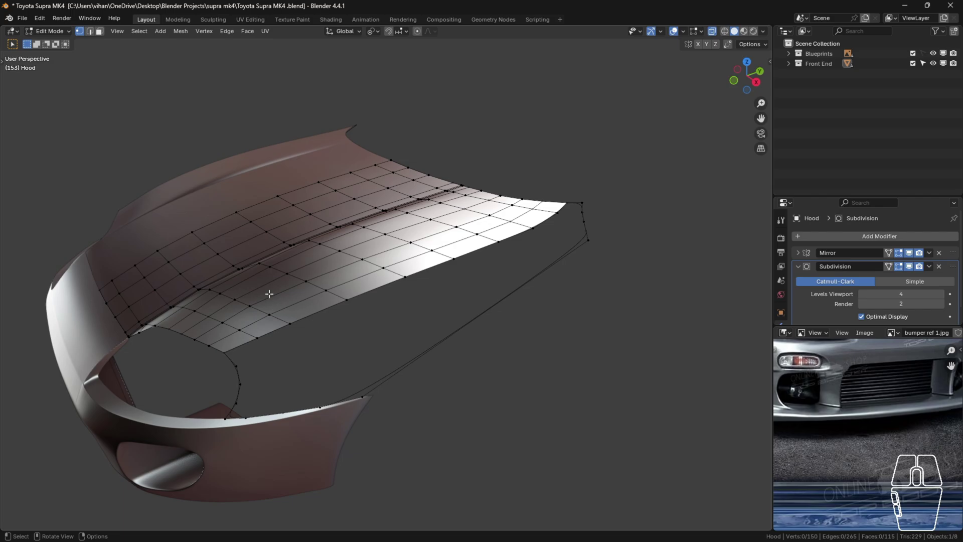
# - Add a loop cut across the front half of the hood and slide the neighbouring loop to even the spacing
pyautogui.hotkey('ctrl', 'r')
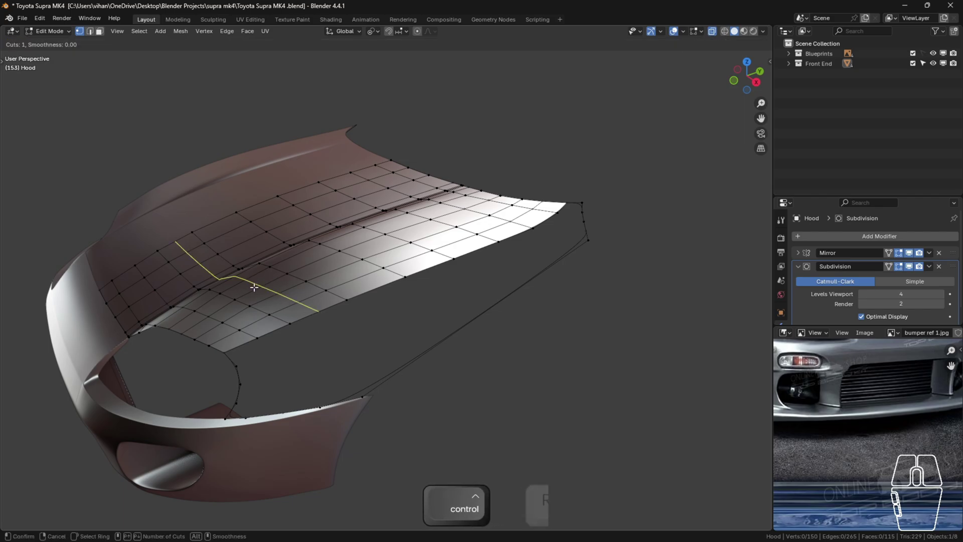
pyautogui.click(266, 279)
pyautogui.rightClick(266, 278)
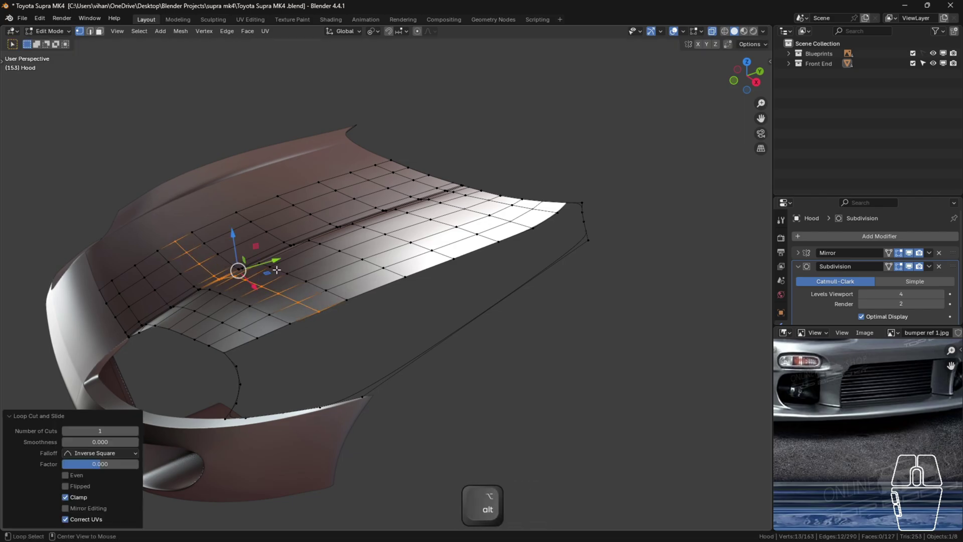
pyautogui.keyDown('alt'); pyautogui.click(256, 276); pyautogui.keyUp('alt')
pyautogui.press('g')
pyautogui.press('g')
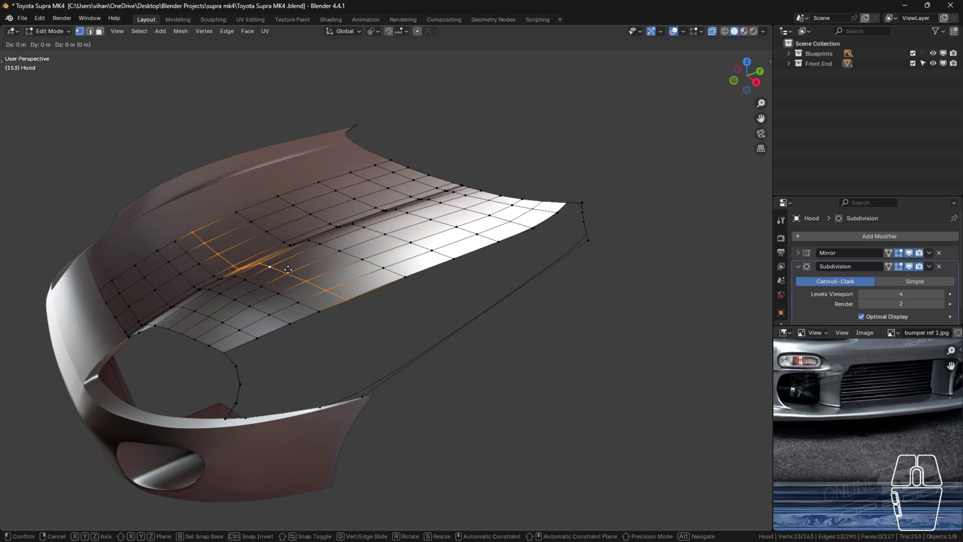
pyautogui.click(297, 267)
# - Subdivide the long edge between the bumper's rear vertex and the door seam with six cuts and clear the selection
pyautogui.hotkey('ctrl', 'r')
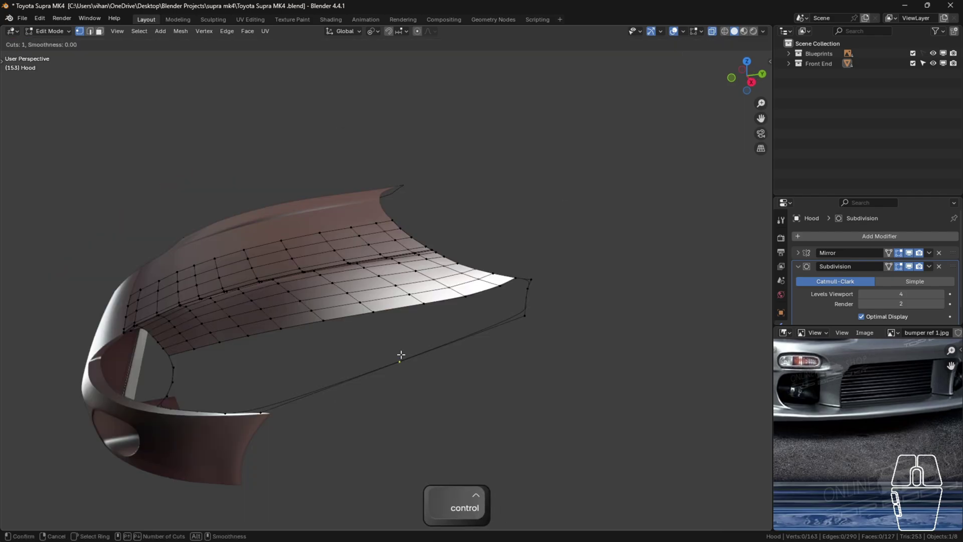
pyautogui.scroll(4, 401, 354)
pyautogui.scroll(1, 401, 355)
pyautogui.click(400, 358)
pyautogui.rightClick(400, 362)
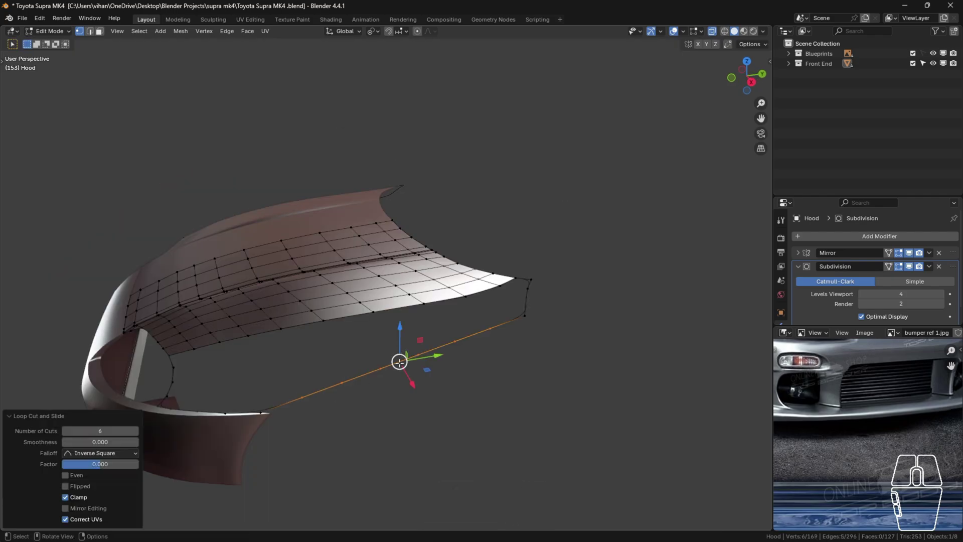
pyautogui.click(327, 408)
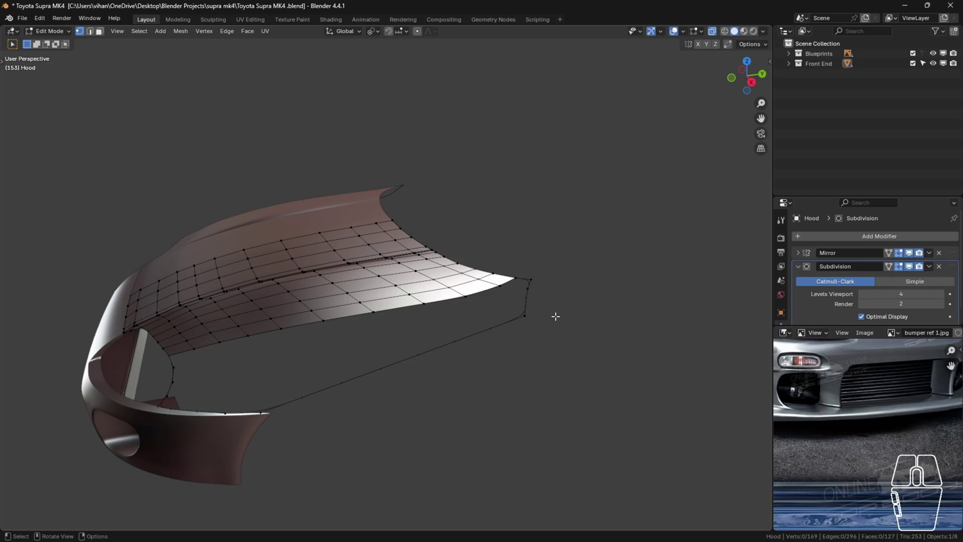
# - Select the side panel outline's vertex just below the mirror base in the front view
pyautogui.moveTo(322, 399); pyautogui.dragTo(404, 367, button='middle')
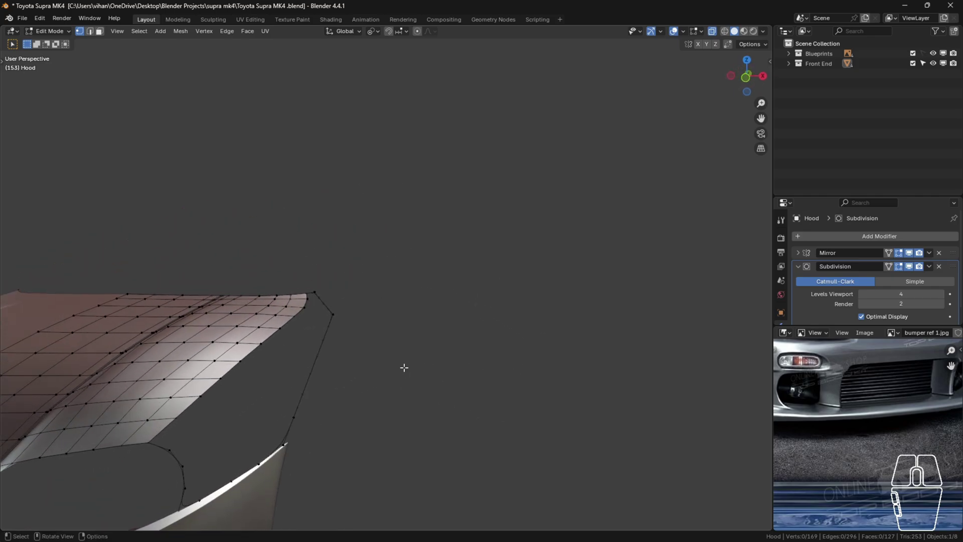
pyautogui.press('KP_1')
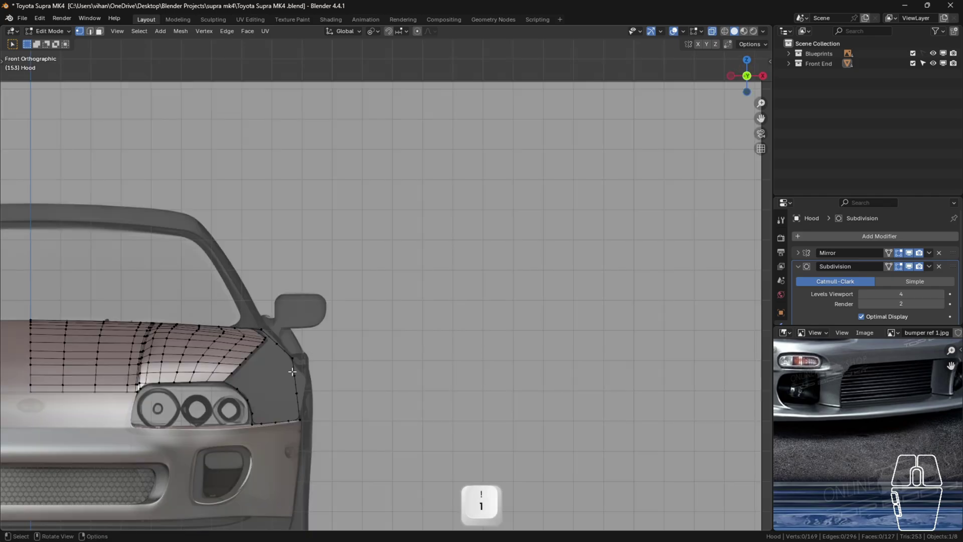
pyautogui.scroll(8, 323, 369)
pyautogui.click(309, 337)
pyautogui.scroll(-3, 321, 347)
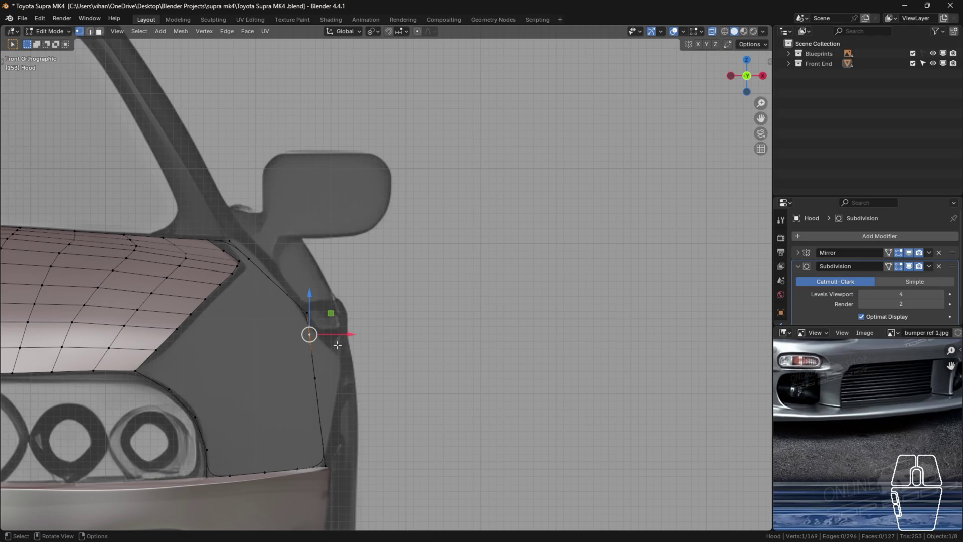
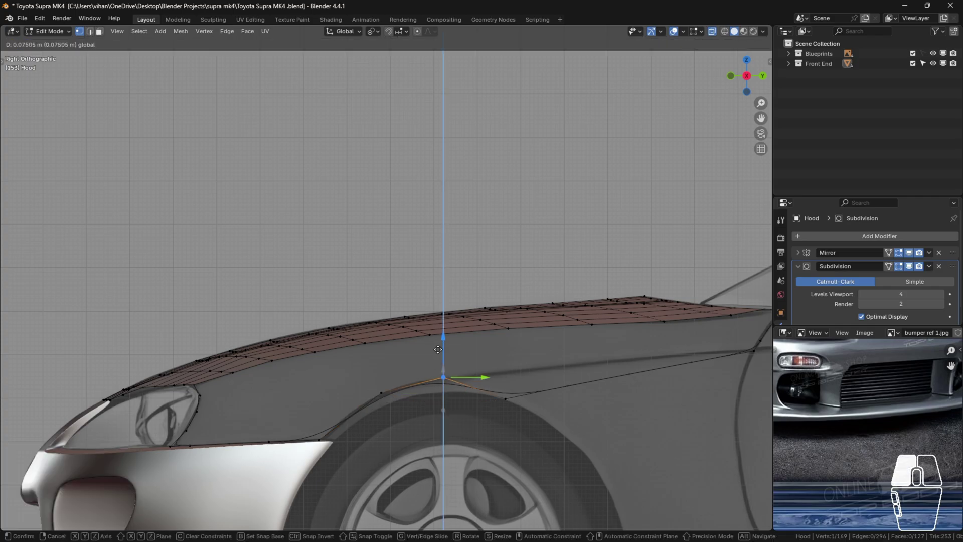
# - Raise the subdivided edge's vertices along Z in the right view to follow the blueprint's body line above the wheel arch
pyautogui.click(522, 406)
pyautogui.click(504, 398)
pyautogui.moveTo(505, 374); pyautogui.dragTo(504, 346)
pyautogui.click(504, 346)
pyautogui.click(567, 385)
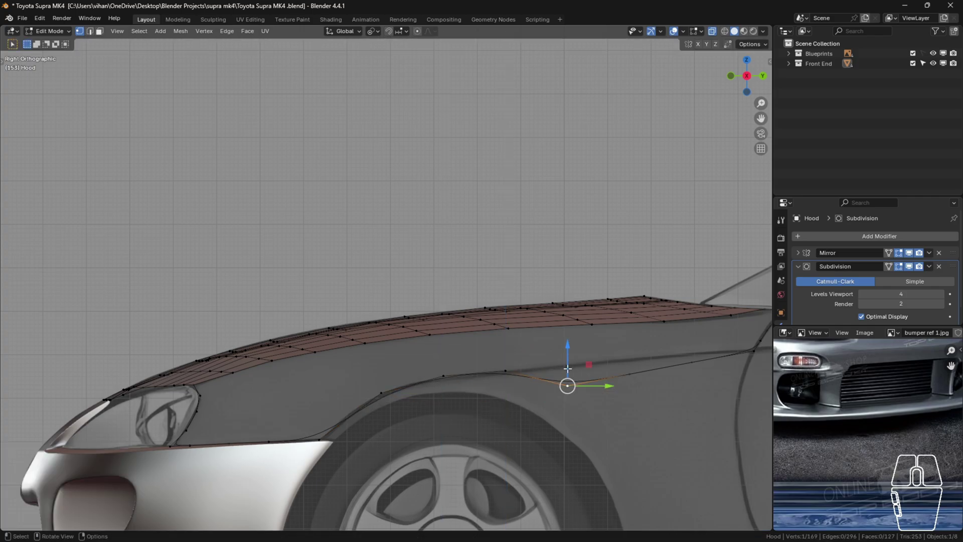
pyautogui.press('g')
pyautogui.press('z')
pyautogui.click(567, 354)
pyautogui.click(630, 374)
pyautogui.press('g')
pyautogui.press('z')
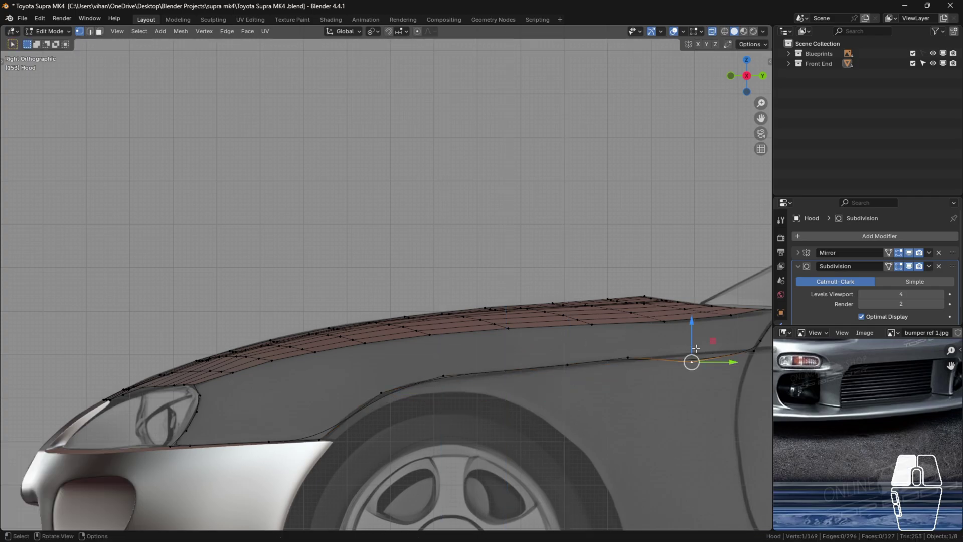
pyautogui.click(632, 351)
# - Check the outline against the front blueprint and raise a middle vertex of the fender edge slightly to smooth its curve
pyautogui.press('1')
pyautogui.scroll(8, 364, 373)
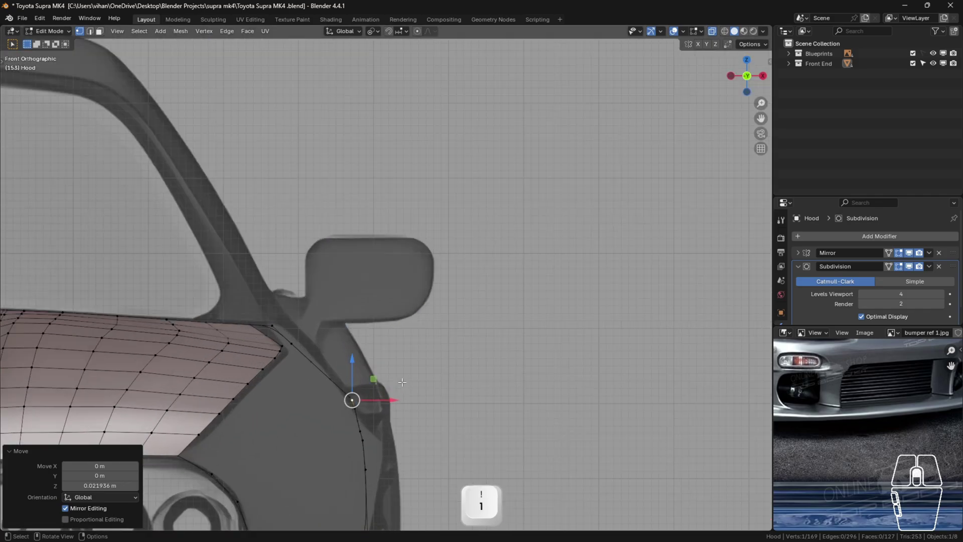
pyautogui.click(402, 382)
pyautogui.keyDown('shift'); pyautogui.moveTo(382, 454); pyautogui.dragTo(415, 363, button='middle'); pyautogui.keyUp('shift')
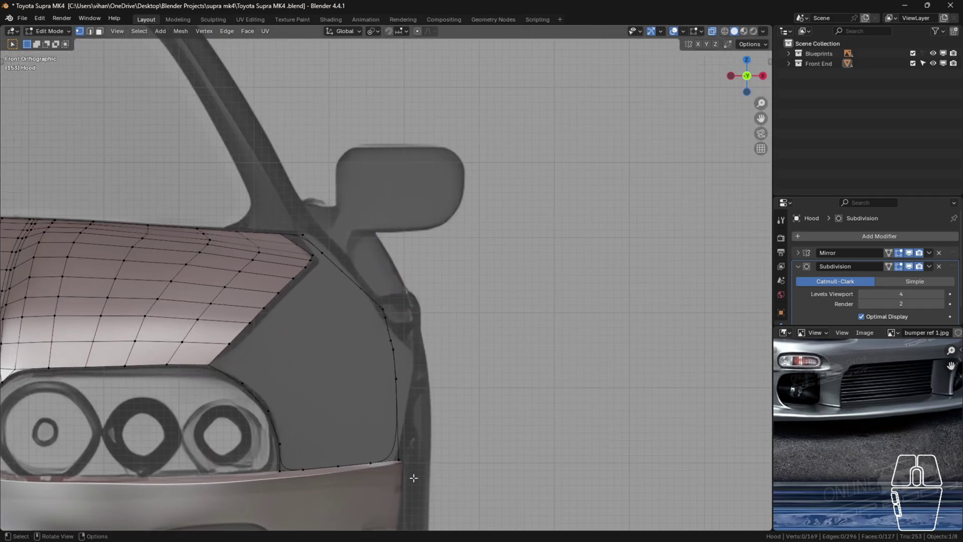
pyautogui.scroll(-4, 414, 420)
pyautogui.moveTo(414, 420); pyautogui.dragTo(412, 346, button='middle')
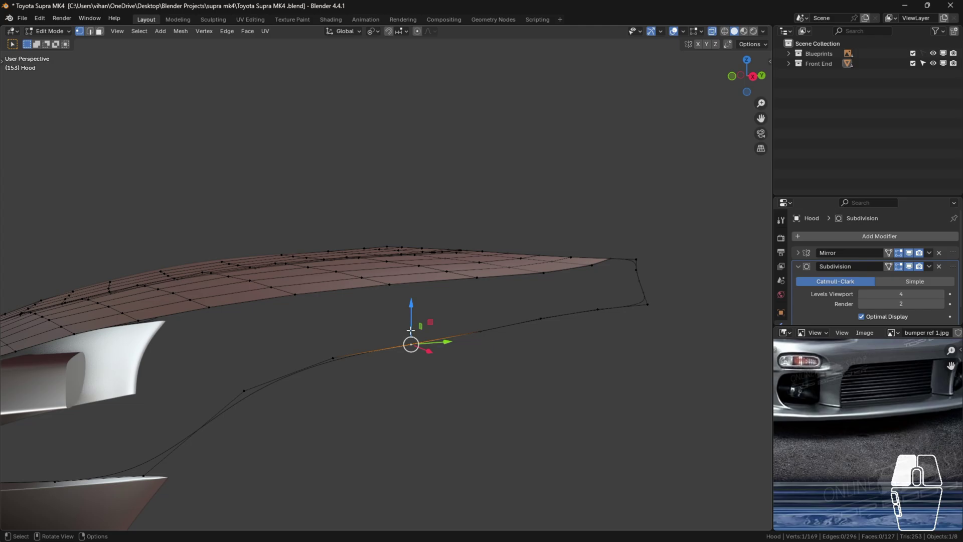
pyautogui.moveTo(411, 330); pyautogui.dragTo(411, 327)
pyautogui.click(455, 365)
pyautogui.moveTo(455, 365); pyautogui.dragTo(525, 337, button='middle')
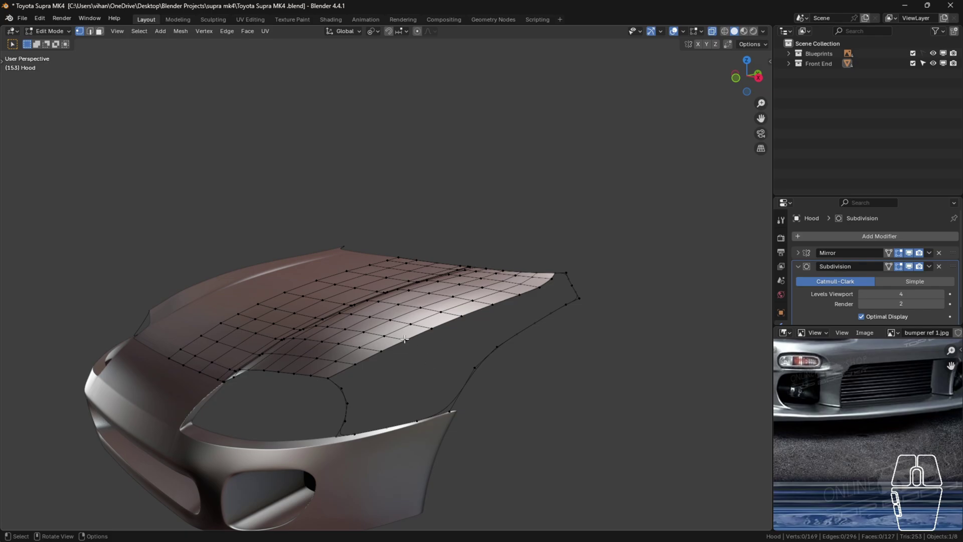
# - Connect a hood side-edge vertex to the bumper's rear vertex with a new edge and subdivide it with three cuts
pyautogui.keyDown('shift'); pyautogui.click(453, 412); pyautogui.keyUp('shift')
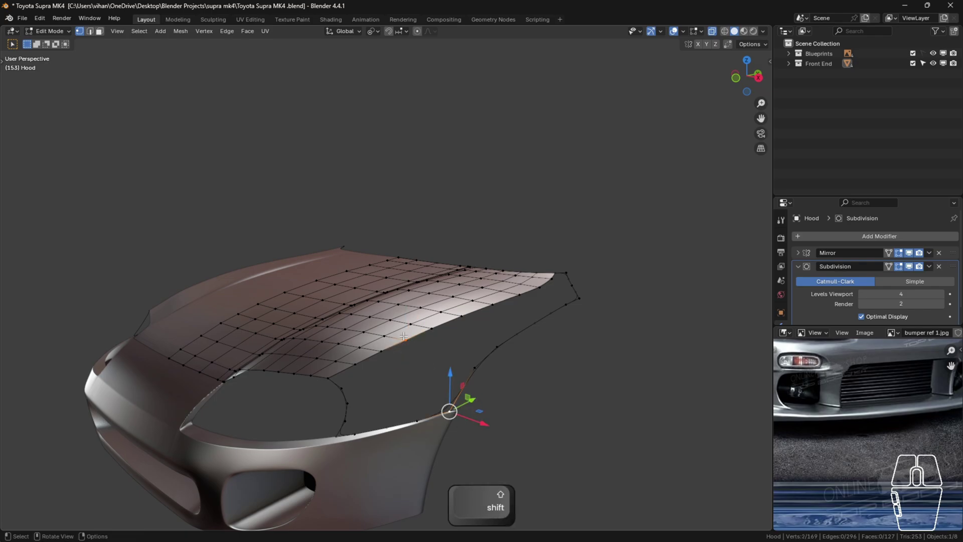
pyautogui.press('f')
pyautogui.scroll(2, 412, 353)
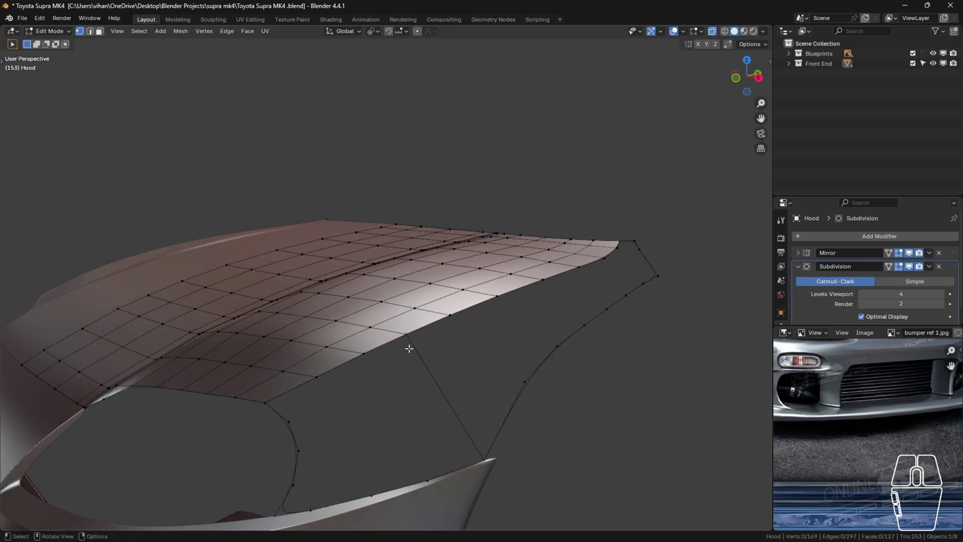
pyautogui.hotkey('ctrl', 'r')
pyautogui.scroll(2, 431, 365)
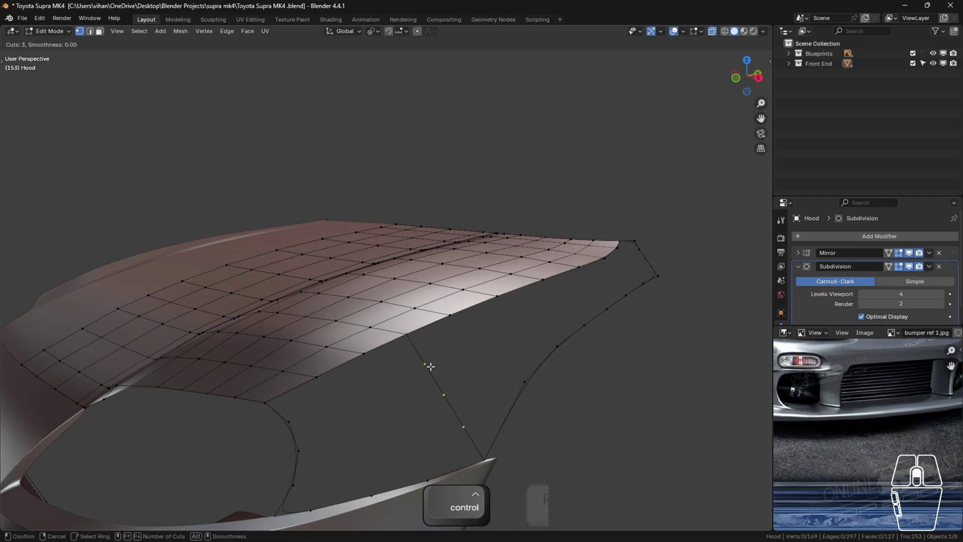
pyautogui.click(430, 367)
pyautogui.rightClick(477, 353)
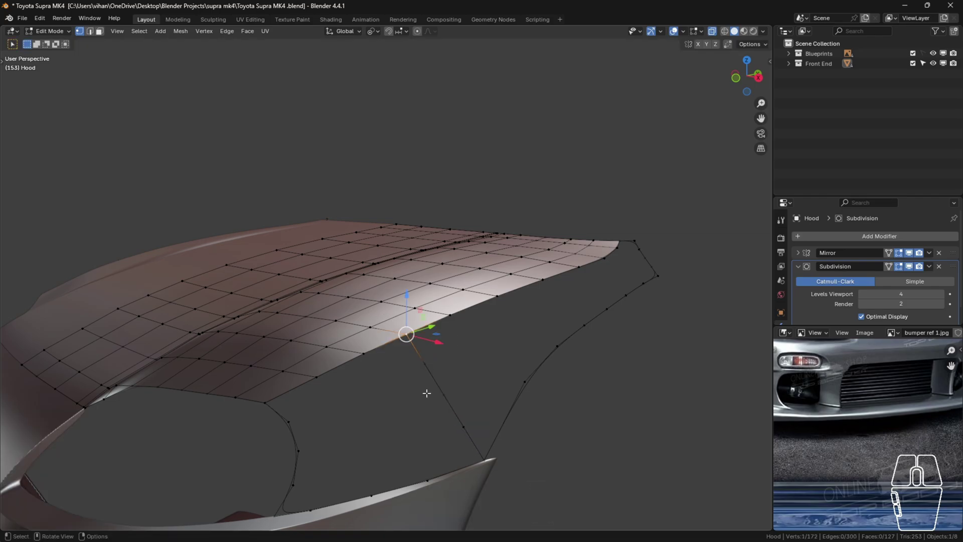
# - Move the dividing edge's new vertices outward in the front view so the edge bulges between hood and bumper
pyautogui.press('KP_1')
pyautogui.click(402, 356)
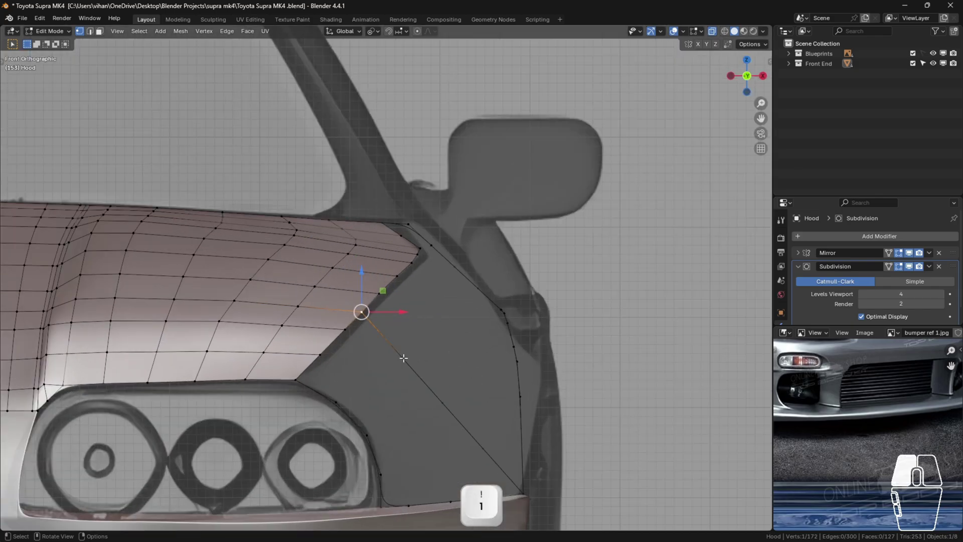
pyautogui.moveTo(402, 335); pyautogui.dragTo(403, 315)
pyautogui.moveTo(424, 336); pyautogui.dragTo(439, 337)
pyautogui.click(443, 403)
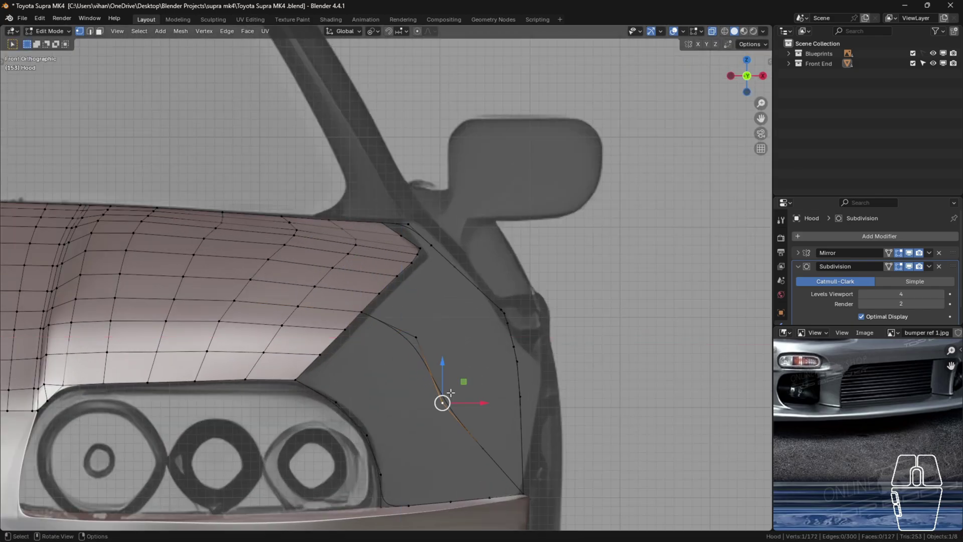
pyautogui.moveTo(443, 377); pyautogui.dragTo(524, 430)
pyautogui.click(483, 448)
# - Raise the dividing edge's middle and upper vertices to refine its rounded profile and clear the selection
pyautogui.click(462, 389)
pyautogui.moveTo(462, 363); pyautogui.dragTo(461, 348)
pyautogui.click(423, 343)
pyautogui.moveTo(417, 311); pyautogui.dragTo(417, 301)
pyautogui.hotkey('alt', 'a')
pyautogui.scroll(-3, 450, 379)
pyautogui.moveTo(463, 383); pyautogui.dragTo(440, 348, button='middle')
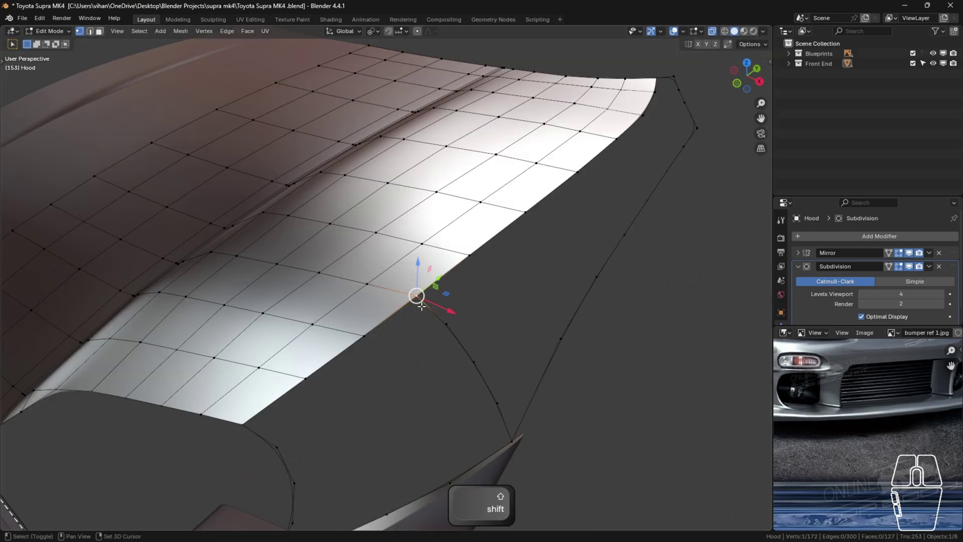
# - Select the dividing edge from hood to bumper and space its vertices evenly with LoopTools Space
pyautogui.keyDown('ctrl'); pyautogui.click(511, 439); pyautogui.keyUp('ctrl')
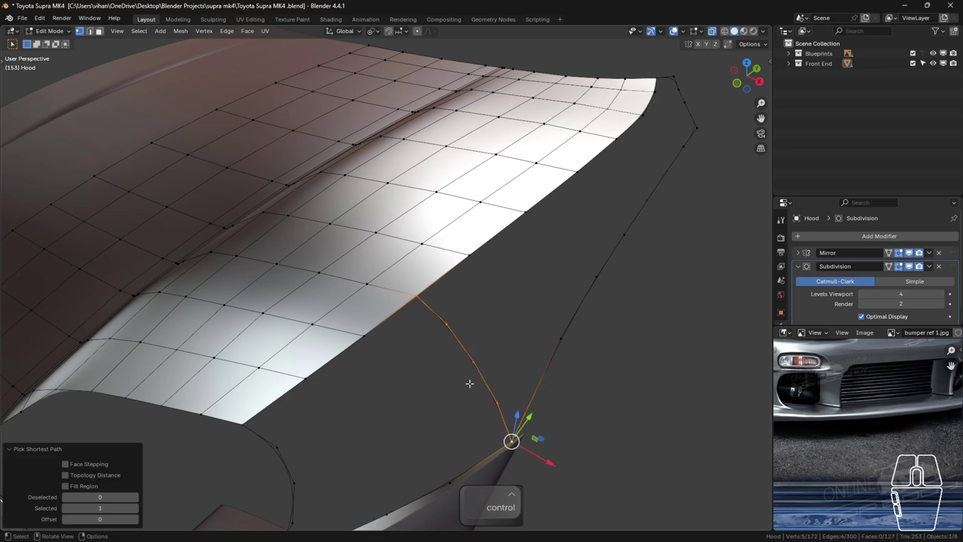
pyautogui.press('n')
pyautogui.click(717, 143)
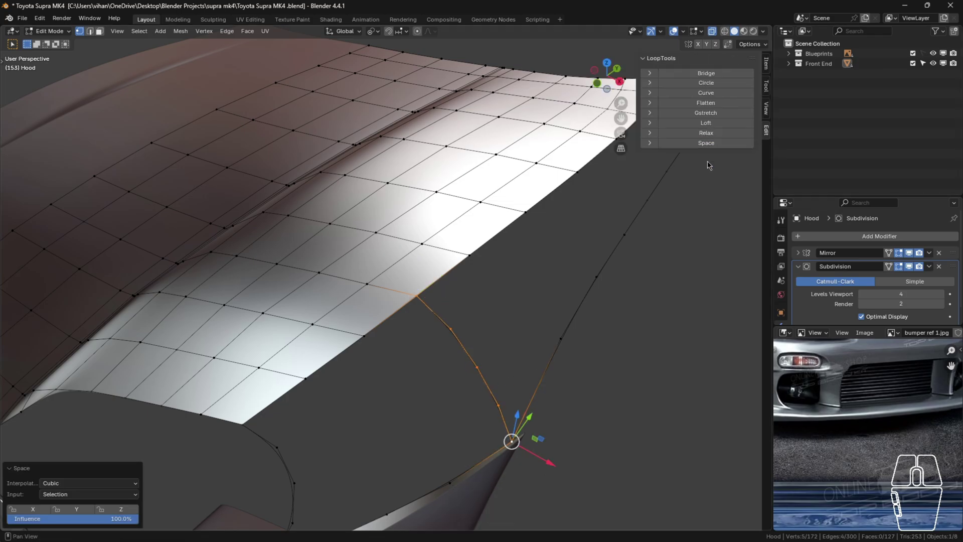
pyautogui.click(679, 282)
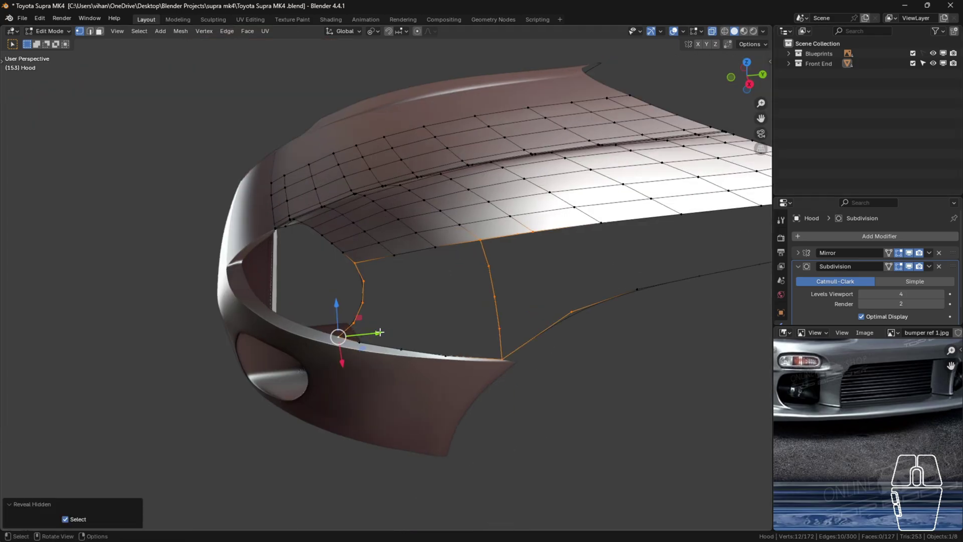
# - Slide the hood's edge loop just behind the headlight opening rearward along the surface
pyautogui.scroll(2, 364, 342)
pyautogui.click(349, 346)
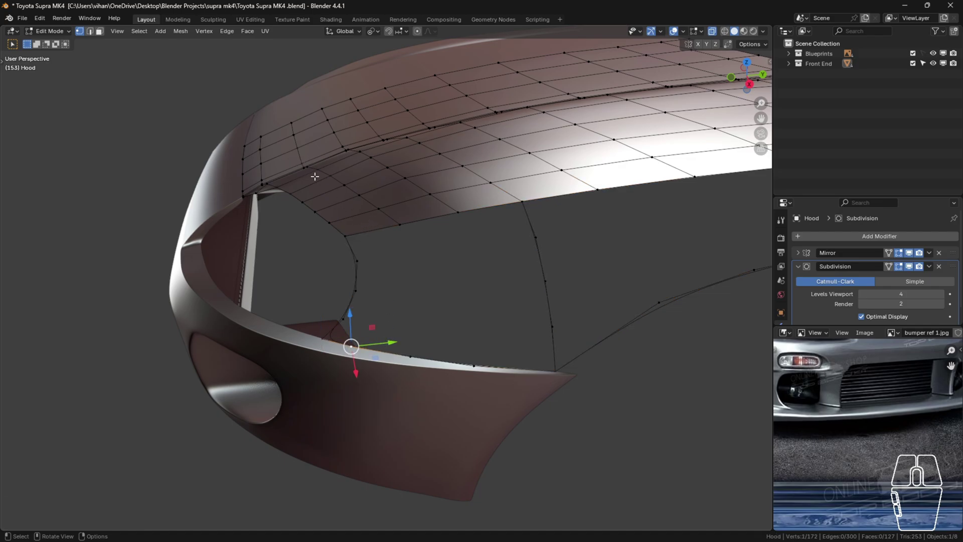
pyautogui.keyDown('alt'); pyautogui.click(358, 195); pyautogui.keyUp('alt')
pyautogui.press('g')
pyautogui.press('g')
pyautogui.click(363, 191)
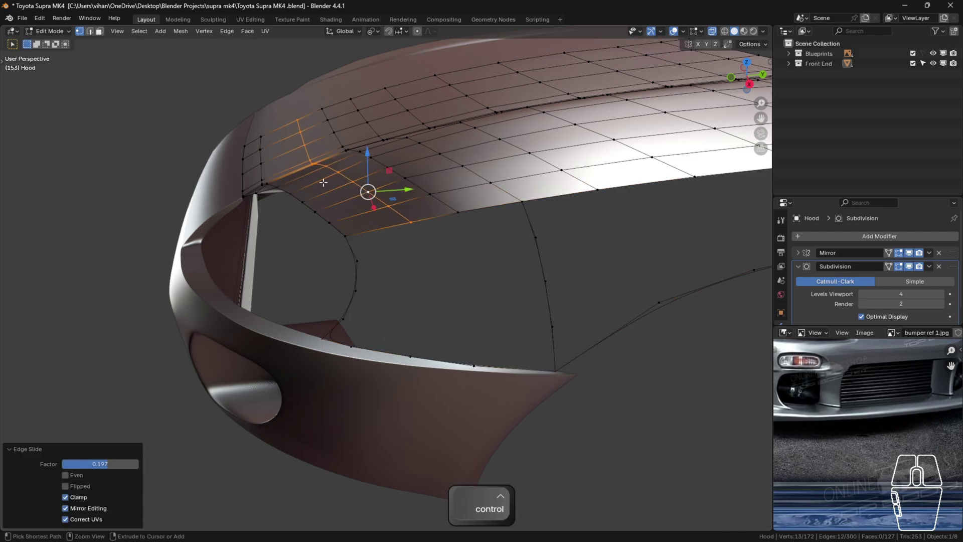
# - Add a loop cut across the hood above the headlight and slide the loop behind it to balance the spacing
pyautogui.hotkey('ctrl', 'r')
pyautogui.click(322, 183)
pyautogui.click(351, 181)
pyautogui.keyDown('alt'); pyautogui.click(369, 180); pyautogui.keyUp('alt')
pyautogui.press('g')
pyautogui.press('g')
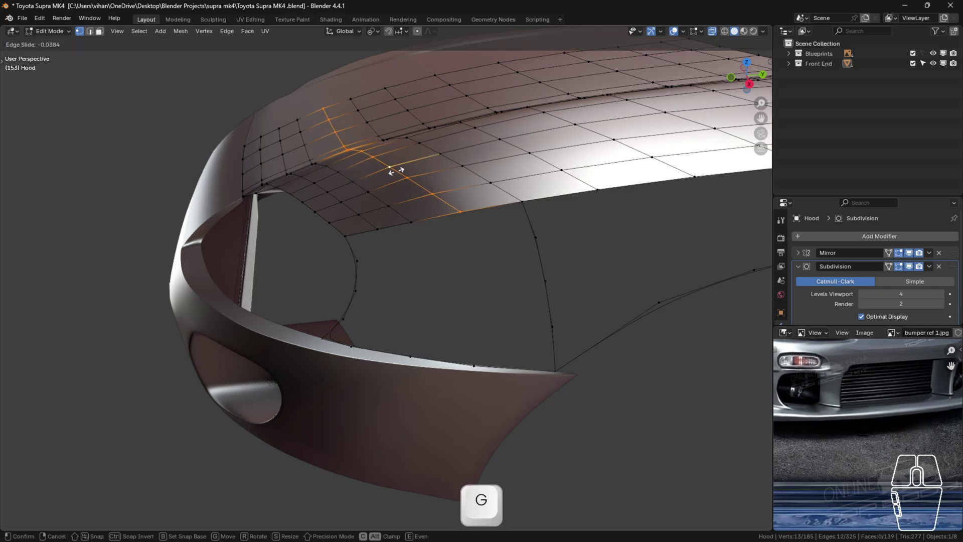
pyautogui.click(361, 187)
# - Slide the middle loop behind the headlight to even out the front hood spacing and clear the selection
pyautogui.keyDown('alt'); pyautogui.click(361, 187); pyautogui.keyUp('alt')
pyautogui.press('g')
pyautogui.press('g')
pyautogui.click(369, 188)
pyautogui.click(378, 258)
# - Hide the hood edge and fender outline vertices just behind the dividing edge to isolate the front panel opening
pyautogui.scroll(-2, 378, 258)
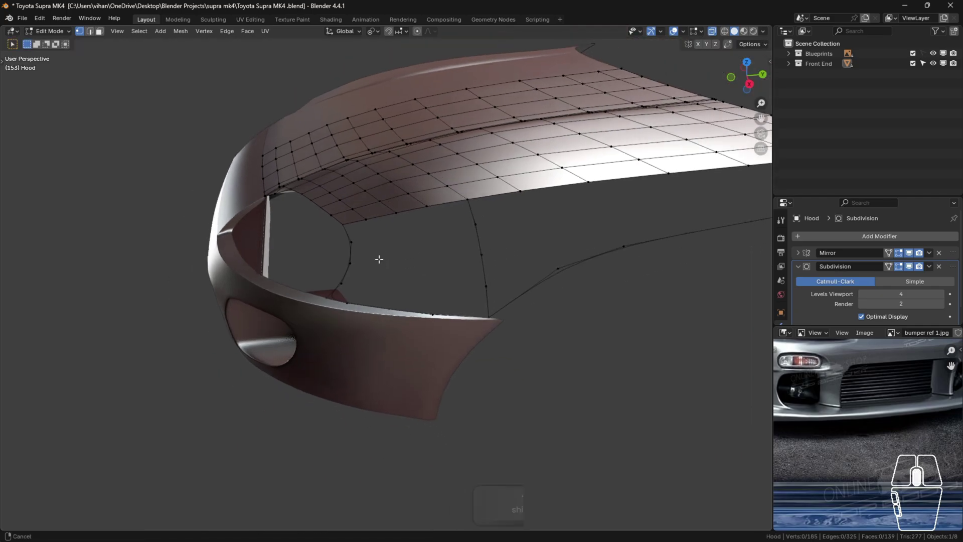
pyautogui.moveTo(378, 258); pyautogui.dragTo(350, 240, button='middle')
pyautogui.scroll(2, 350, 239)
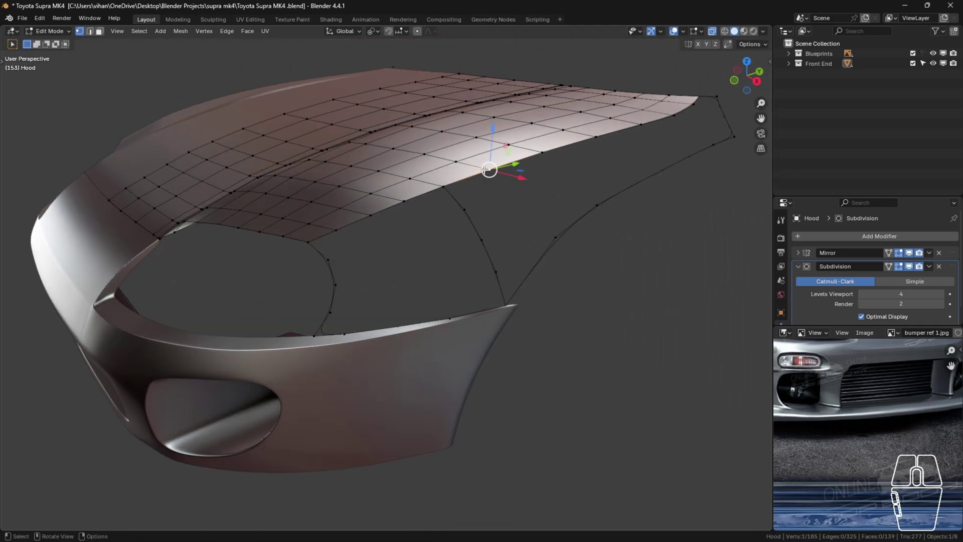
pyautogui.press('h')
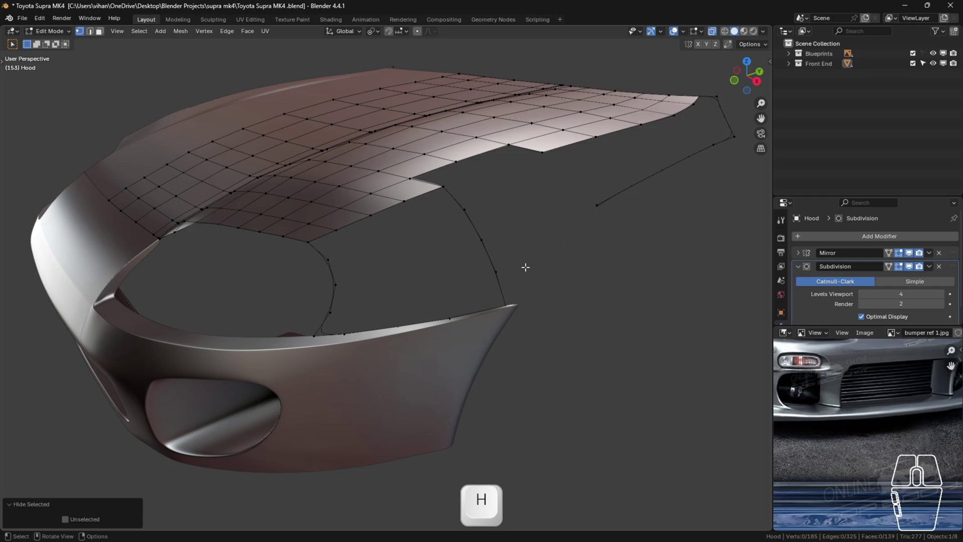
# - Select the headlight's rear edge and the dividing edge and fill the panel between them with Grid Fill
pyautogui.click(308, 242)
pyautogui.keyDown('ctrl'); pyautogui.click(314, 336); pyautogui.keyUp('ctrl')
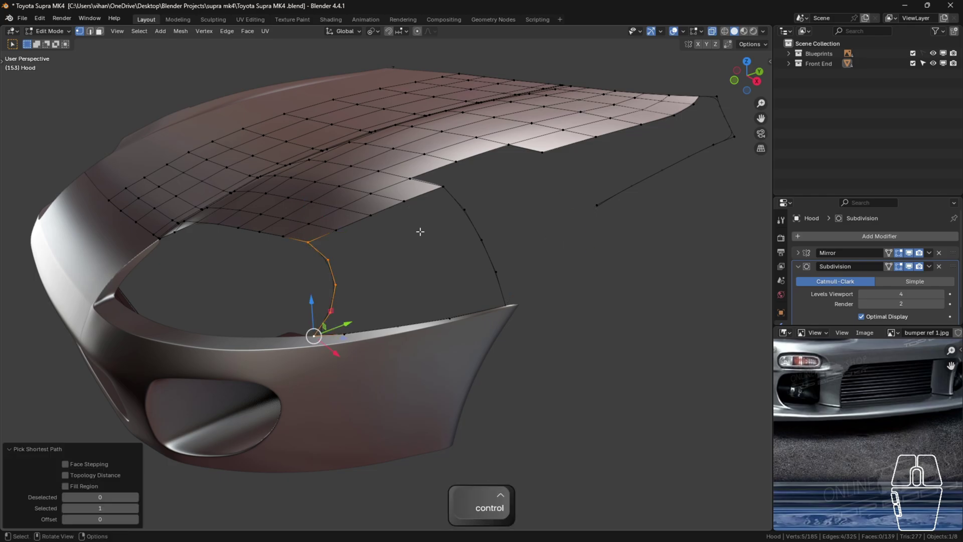
pyautogui.keyDown('shift'); pyautogui.click(440, 184); pyautogui.keyUp('shift')
pyautogui.keyDown('ctrl'); pyautogui.click(506, 303); pyautogui.keyUp('ctrl')
pyautogui.press('F3')
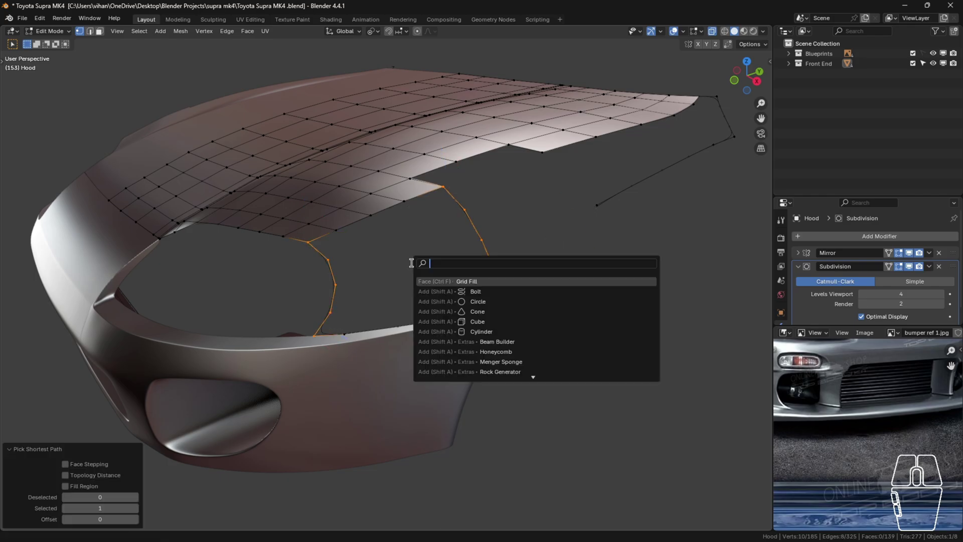
pyautogui.click(508, 281)
pyautogui.moveTo(507, 282); pyautogui.dragTo(465, 295, button='middle')
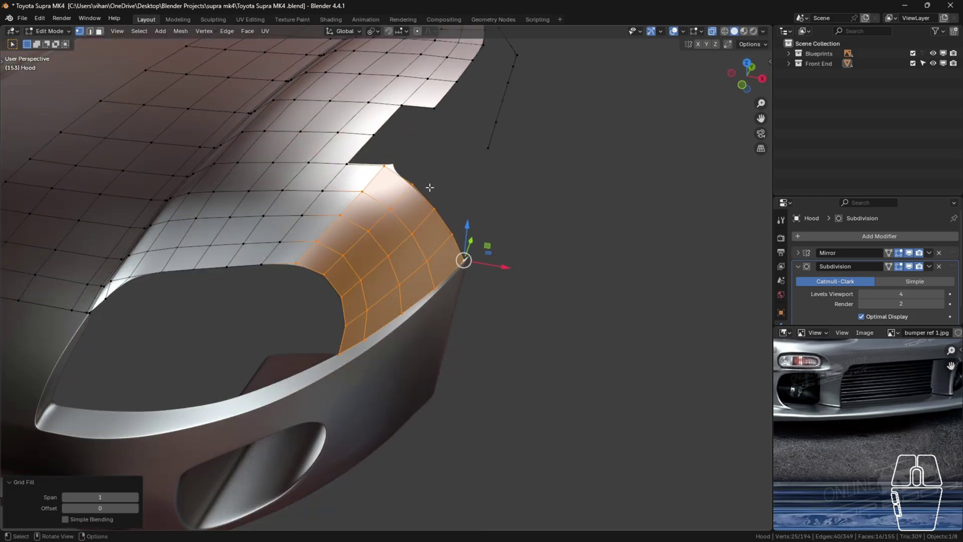
# - Reveal the hidden hood edge and fender outline vertices and clear the selection
pyautogui.click(470, 175)
pyautogui.hotkey('alt', 'h')
pyautogui.scroll(-3, 458, 201)
pyautogui.keyDown('shift'); pyautogui.moveTo(479, 247); pyautogui.dragTo(485, 314, button='middle'); pyautogui.keyUp('shift')
pyautogui.moveTo(485, 314); pyautogui.dragTo(346, 267, button='middle')
pyautogui.click(527, 324)
# - Connect the hood's side edge to the lower fender outline with a new edge just ahead of the rear corner
pyautogui.moveTo(441, 301); pyautogui.dragTo(532, 289, button='middle')
pyautogui.scroll(4, 452, 301)
pyautogui.moveTo(397, 306); pyautogui.dragTo(415, 247, button='middle')
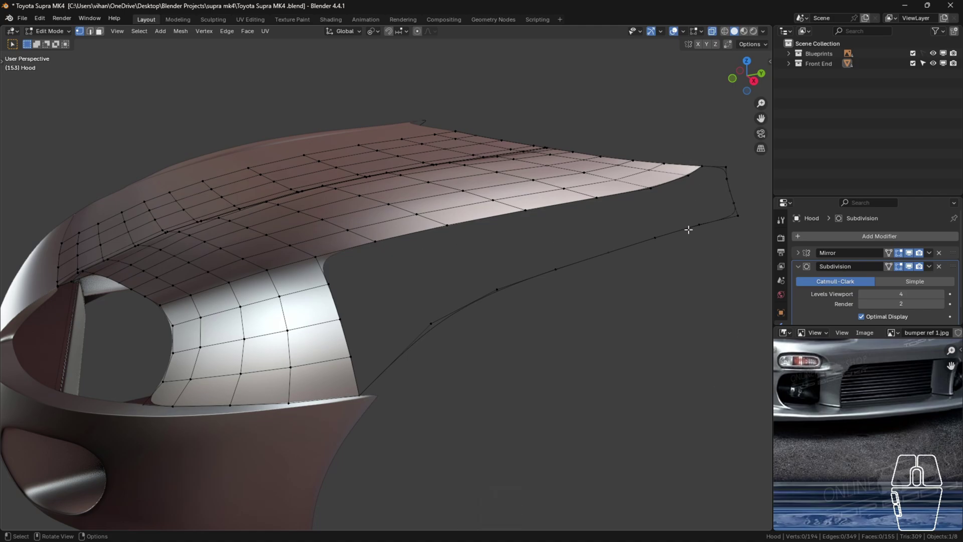
pyautogui.keyDown('shift'); pyautogui.moveTo(701, 187); pyautogui.dragTo(581, 211, button='middle'); pyautogui.keyUp('shift')
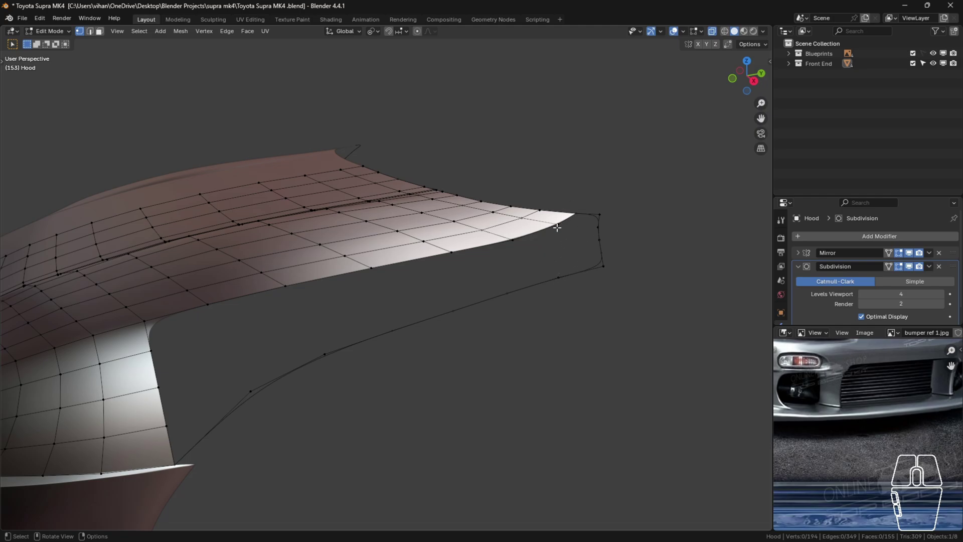
pyautogui.press('f')
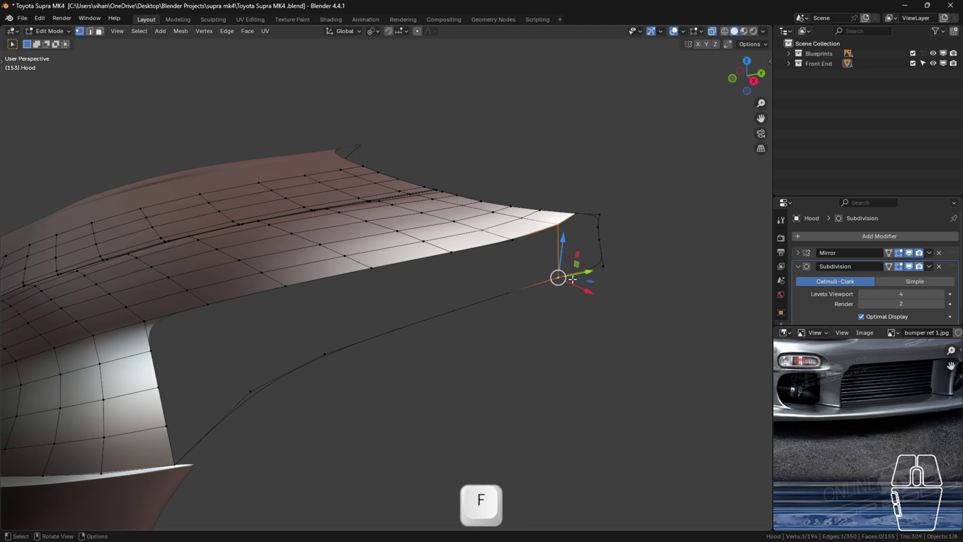
pyautogui.moveTo(587, 225); pyautogui.dragTo(517, 339, button='middle')
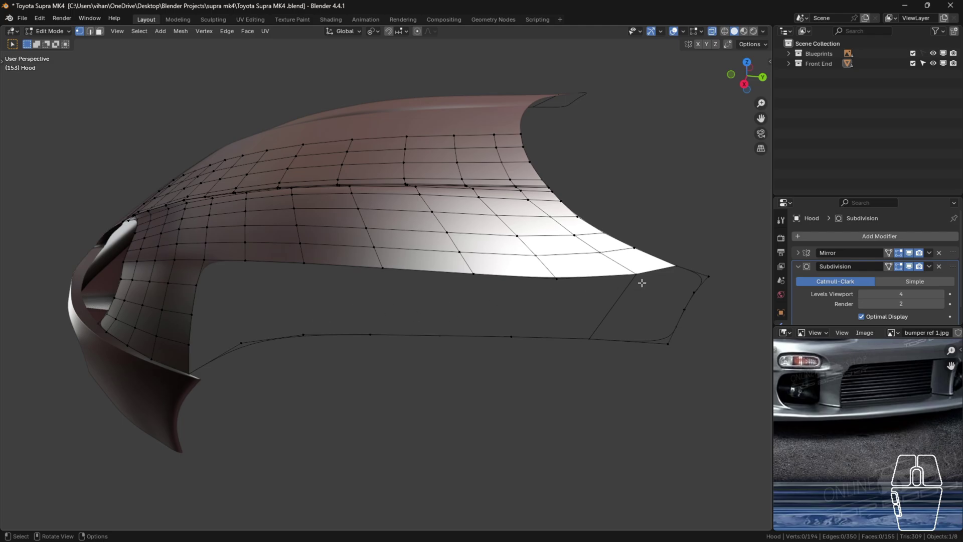
# - Subdivide the new connecting edge with a loop cut of 3 cuts
pyautogui.moveTo(374, 345); pyautogui.dragTo(471, 331, button='middle')
pyautogui.keyDown('shift'); pyautogui.moveTo(472, 331); pyautogui.dragTo(513, 325, button='middle'); pyautogui.keyUp('shift')
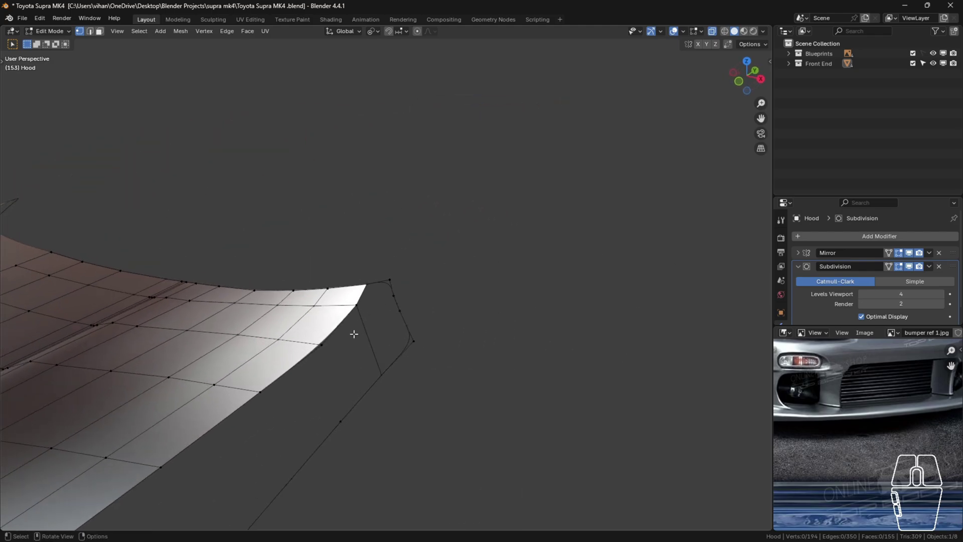
pyautogui.hotkey('ctrl', 'r')
pyautogui.scroll(2, 364, 319)
pyautogui.click(368, 321)
pyautogui.keyDown('shift'); pyautogui.moveTo(368, 321); pyautogui.dragTo(405, 369, button='middle'); pyautogui.keyUp('shift')
pyautogui.scroll(5, 384, 361)
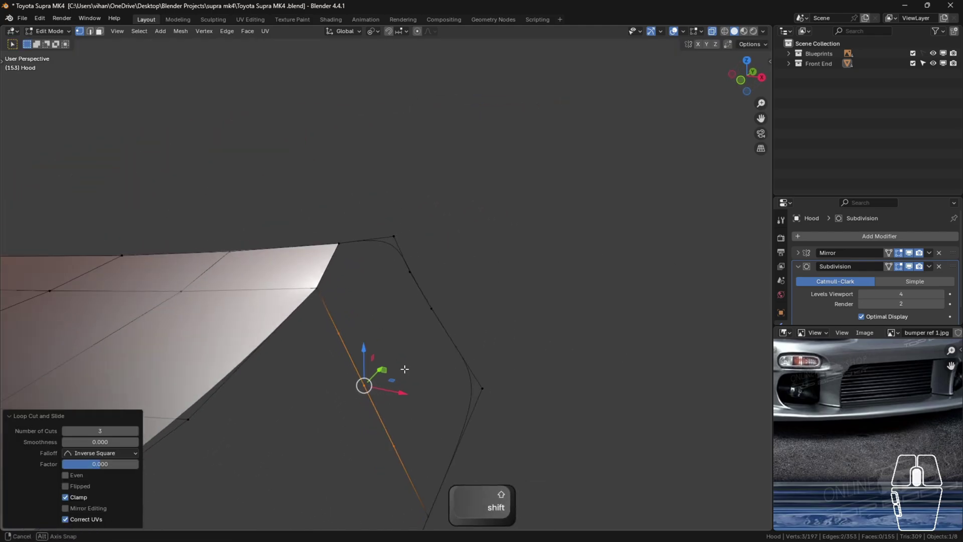
# - In front view, move the new vertices on the connecting edge and the adjacent outline vertices outward to follow the blueprint's side curve
pyautogui.press('KP_1')
pyautogui.click(363, 316)
pyautogui.moveTo(365, 296); pyautogui.dragTo(365, 287)
pyautogui.click(404, 347)
pyautogui.moveTo(405, 327); pyautogui.dragTo(432, 342)
pyautogui.click(363, 308)
pyautogui.moveTo(401, 308); pyautogui.dragTo(396, 308)
pyautogui.click(443, 378)
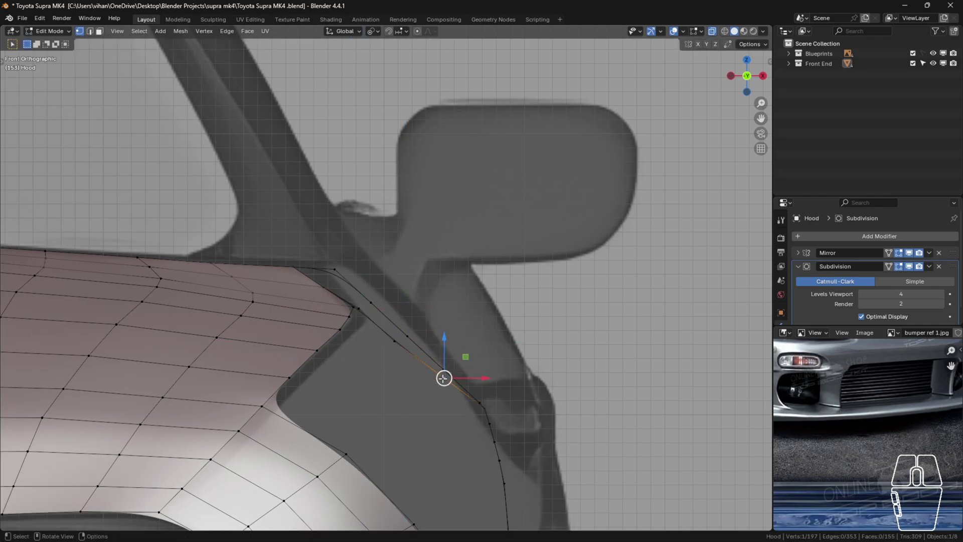
pyautogui.moveTo(444, 358); pyautogui.dragTo(467, 370)
pyautogui.click(395, 341)
pyautogui.moveTo(397, 323); pyautogui.dragTo(439, 343)
pyautogui.click(440, 369)
pyautogui.click(395, 352)
pyautogui.moveTo(395, 352); pyautogui.dragTo(358, 351, button='middle')
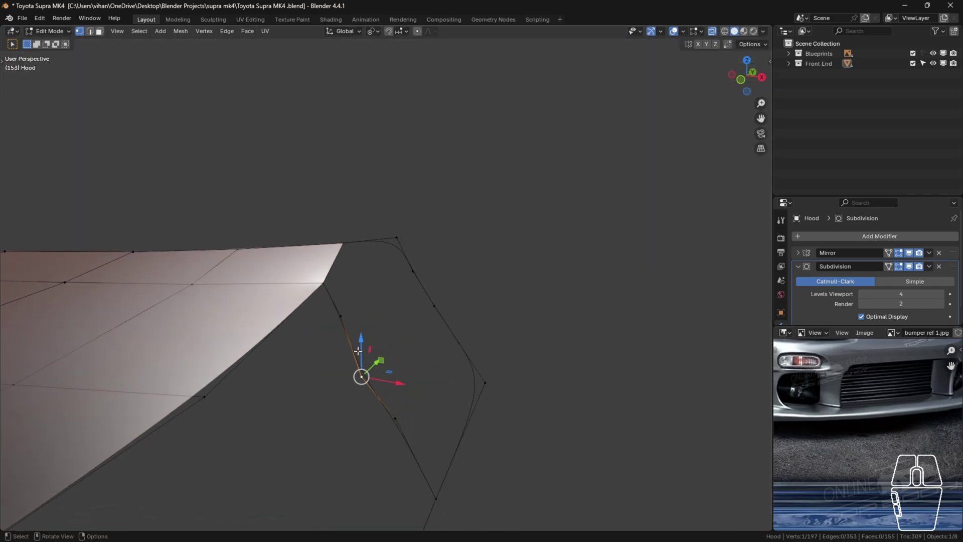
pyautogui.press('g')
pyautogui.click(373, 334)
pyautogui.hotkey('ctrl', 'z')
# - Raise the connecting edge's middle vertex slightly and shift all three inner vertices outward along X to round the profile
pyautogui.moveTo(362, 345); pyautogui.dragTo(361, 330)
pyautogui.moveTo(386, 366)
pyautogui.mouseDown()
pyautogui.moveTo(417, 371)
pyautogui.moveTo(403, 369)
pyautogui.mouseUp()
pyautogui.click(396, 418)
pyautogui.moveTo(418, 423); pyautogui.dragTo(432, 425)
pyautogui.click(340, 316)
pyautogui.moveTo(365, 322); pyautogui.dragTo(383, 325)
pyautogui.click(379, 364)
pyautogui.moveTo(398, 368); pyautogui.dragTo(407, 369)
# - Hide the outline's rear corner vertex and the lower-edge vertex ahead of the dividing edge to isolate the side opening
pyautogui.click(444, 374)
pyautogui.moveTo(444, 374); pyautogui.dragTo(374, 296, button='middle')
pyautogui.keyDown('shift'); pyautogui.moveTo(374, 297); pyautogui.dragTo(403, 414, button='middle'); pyautogui.keyUp('shift')
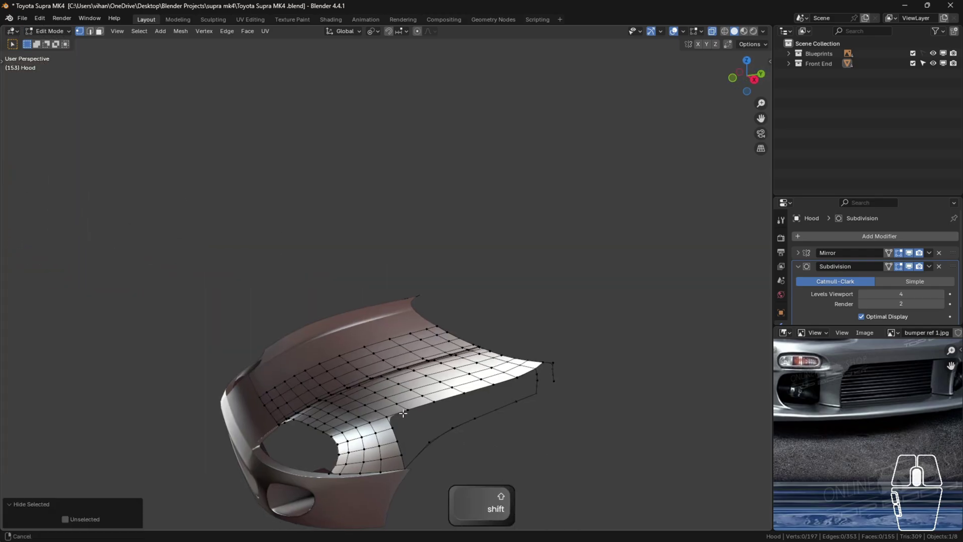
pyautogui.scroll(6, 404, 413)
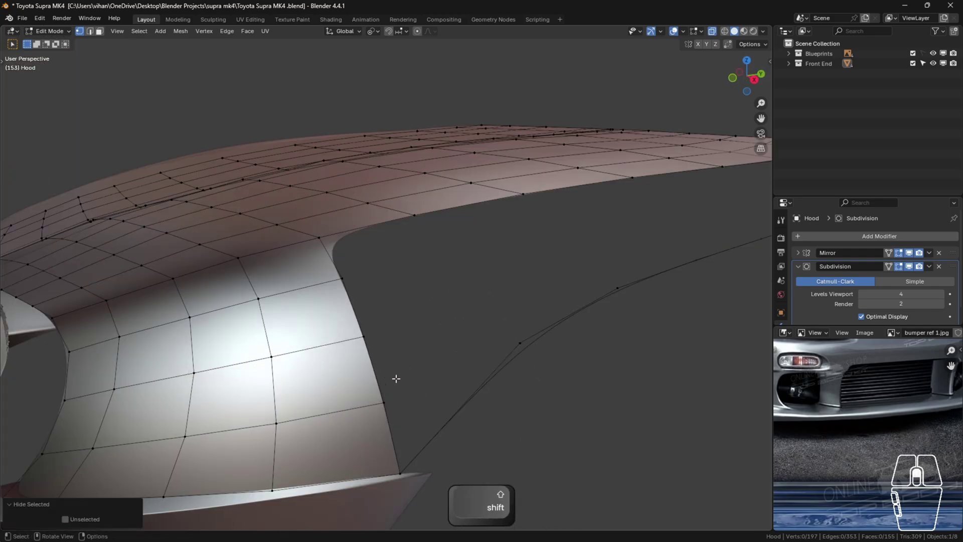
pyautogui.keyDown('shift'); pyautogui.click(282, 482); pyautogui.keyUp('shift')
pyautogui.press('h')
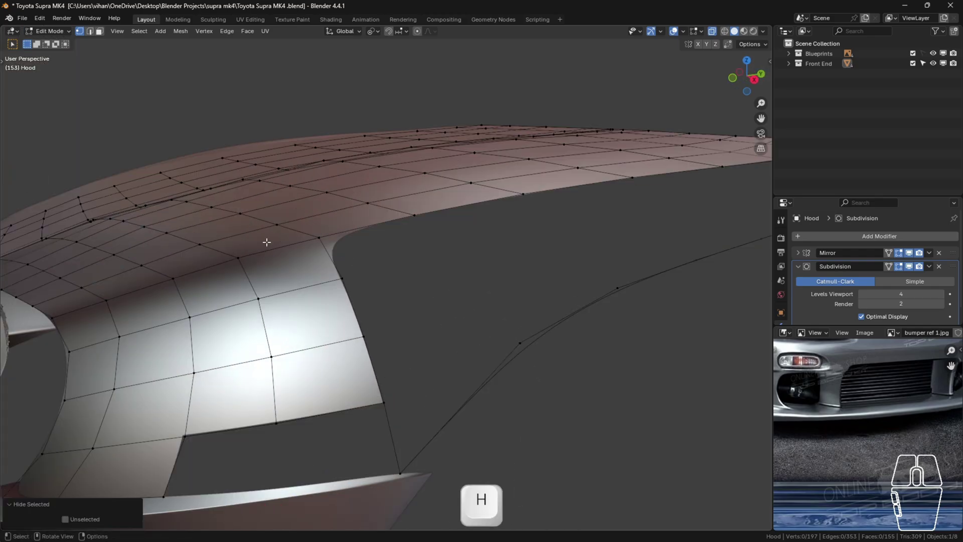
# - Select the dividing edge behind the headlight and the rear connecting edge and fill the side opening with Grid Fill
pyautogui.click(319, 238)
pyautogui.keyDown('shift'); pyautogui.click(401, 472); pyautogui.keyUp('shift')
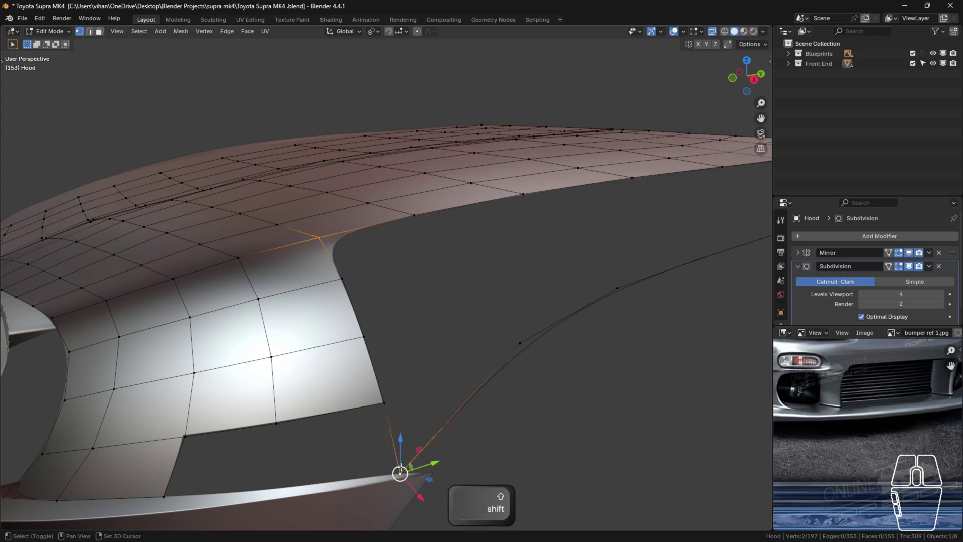
pyautogui.keyDown('ctrl'); pyautogui.click(400, 472); pyautogui.keyUp('ctrl')
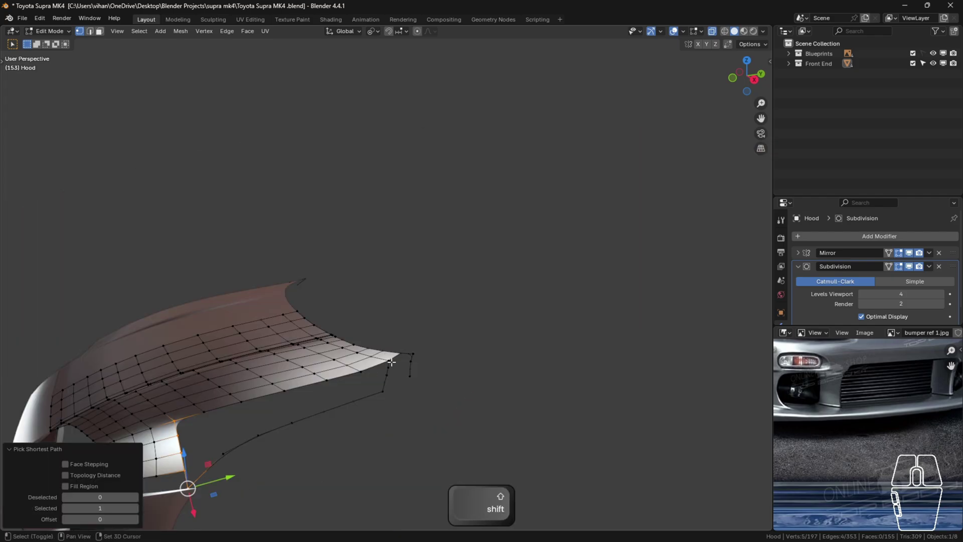
pyautogui.keyDown('shift'); pyautogui.click(390, 359); pyautogui.keyUp('shift')
pyautogui.keyDown('ctrl'); pyautogui.click(382, 392); pyautogui.keyUp('ctrl')
pyautogui.scroll(-1, 259, 410)
pyautogui.moveTo(258, 410); pyautogui.dragTo(347, 416, button='middle')
pyautogui.press('F3')
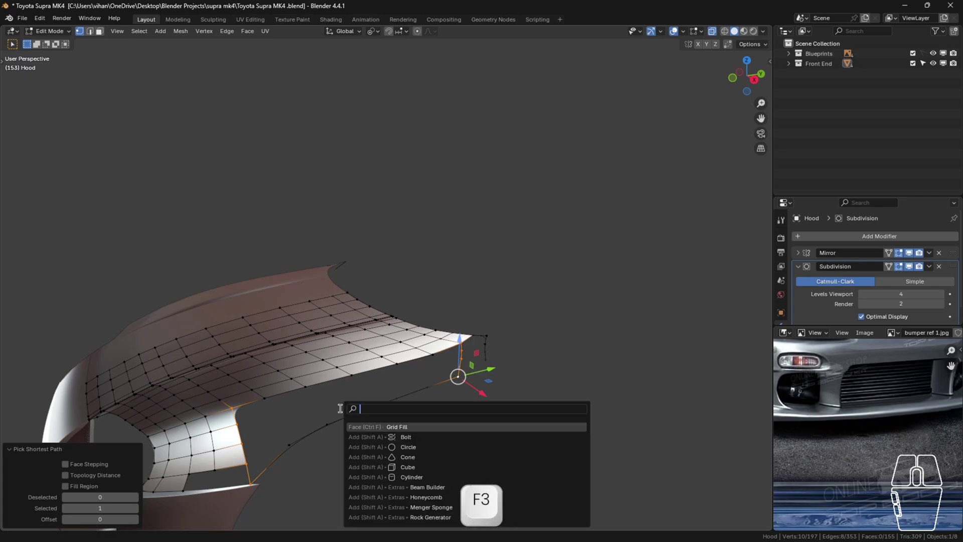
pyautogui.click(411, 427)
# - Clear the selection and reveal the hidden vertices around the filled side panel
pyautogui.moveTo(311, 431); pyautogui.dragTo(384, 320, button='middle')
pyautogui.hotkey('alt', 'a')
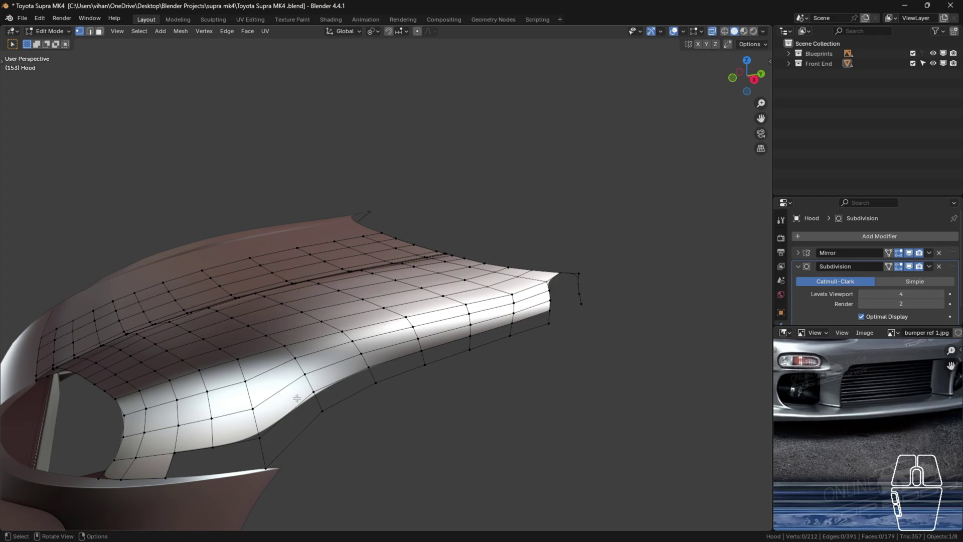
pyautogui.hotkey('alt', 'h')
pyautogui.click(518, 412)
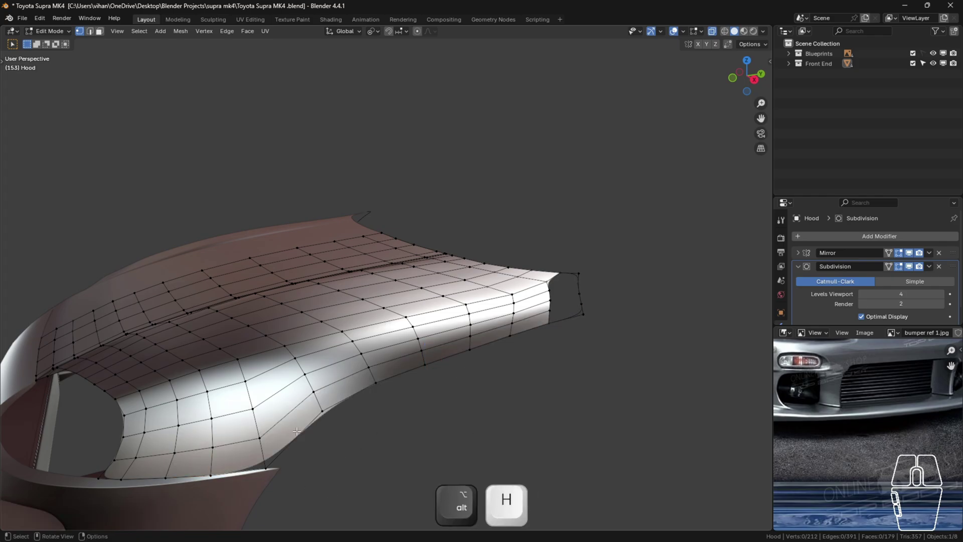
pyautogui.moveTo(331, 352); pyautogui.dragTo(270, 440, button='middle')
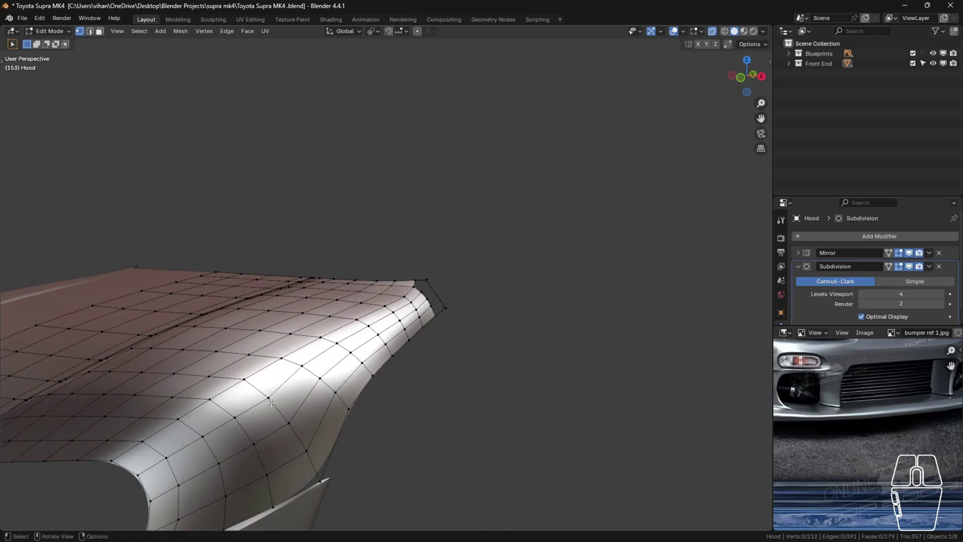
# - Slide the vertices behind the headlight where the new side panel meets the front panel to smooth the grid flow
pyautogui.moveTo(331, 417); pyautogui.dragTo(276, 430, button='middle')
pyautogui.scroll(3, 264, 399)
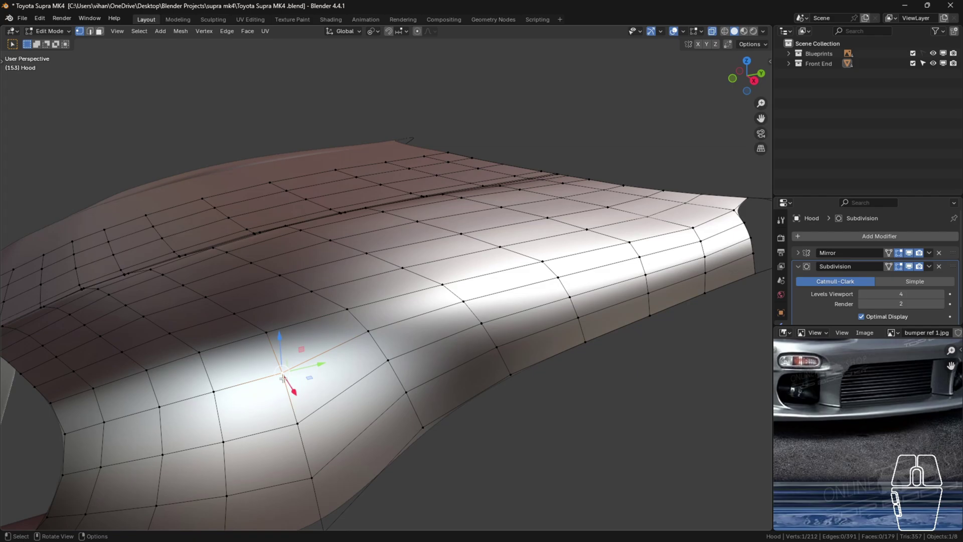
pyautogui.press('g')
pyautogui.press('g')
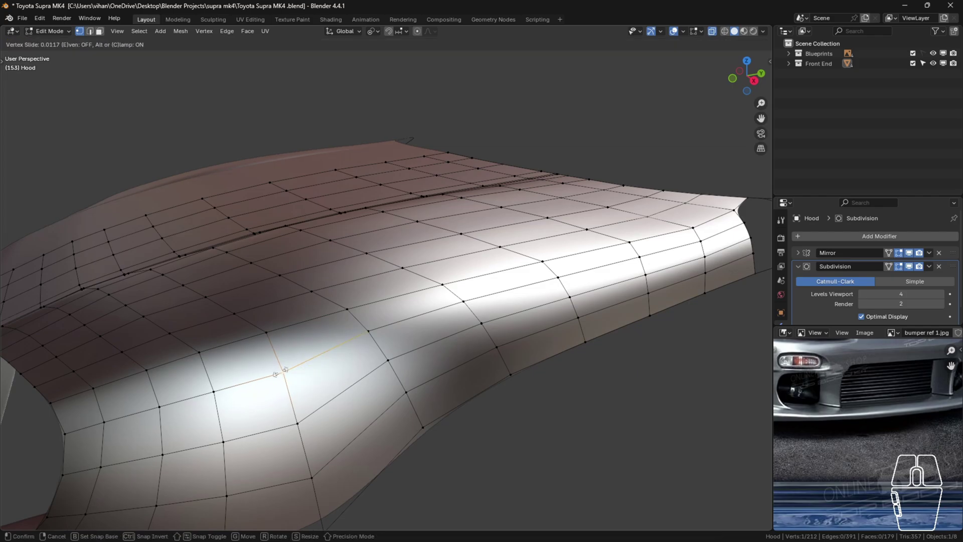
pyautogui.click(303, 426)
pyautogui.press('g')
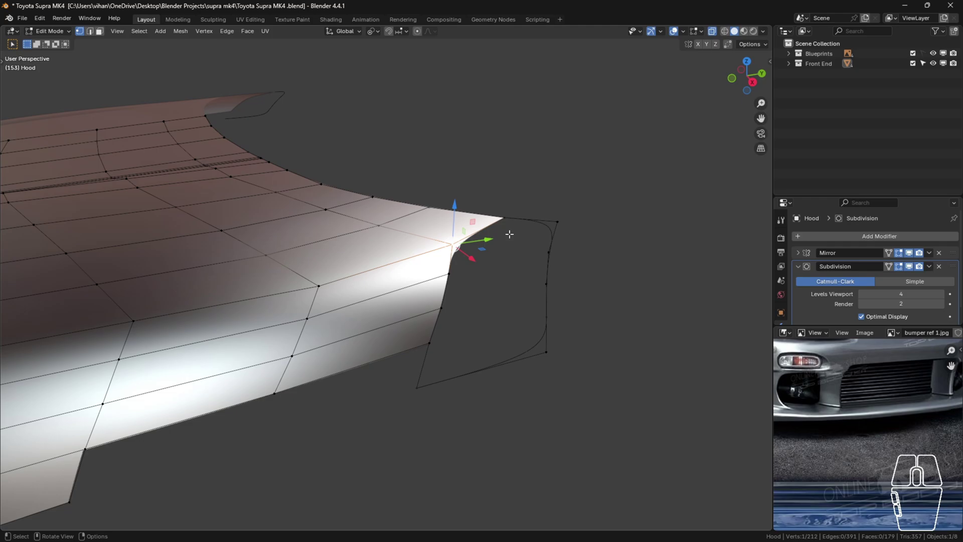
# - Connect the hood's rear side vertex to the outline's upper corner and fill the first face below that edge
pyautogui.keyDown('shift'); pyautogui.click(554, 221); pyautogui.keyUp('shift')
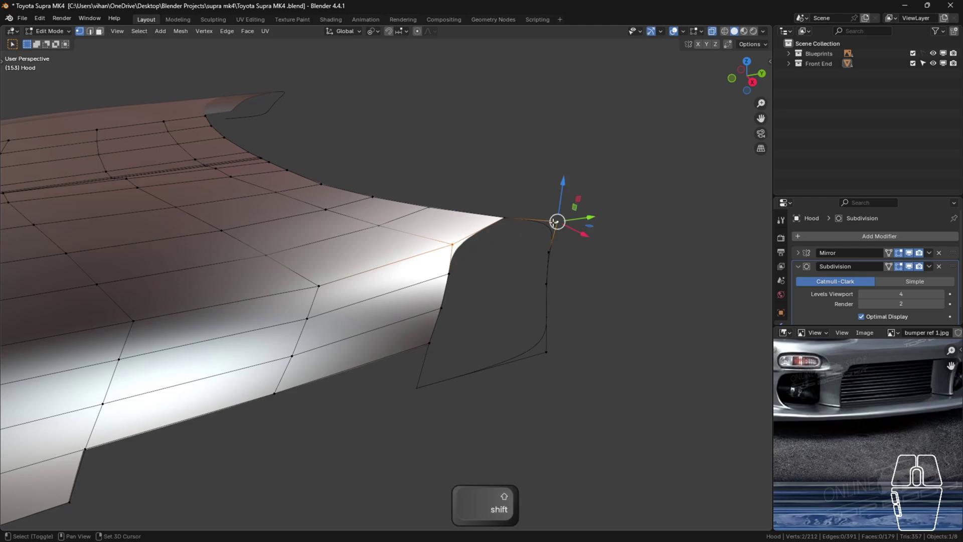
pyautogui.press('f')
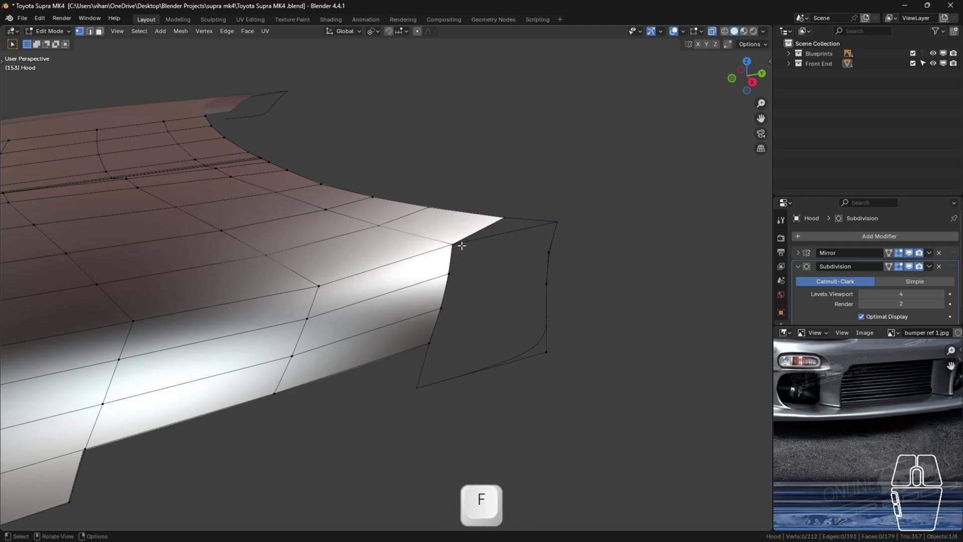
pyautogui.click(452, 244)
pyautogui.keyDown('shift'); pyautogui.click(558, 221); pyautogui.keyUp('shift')
pyautogui.keyDown('shift'); pyautogui.click(549, 252); pyautogui.keyUp('shift')
pyautogui.keyDown('shift'); pyautogui.click(449, 274); pyautogui.keyUp('shift')
pyautogui.press('f')
# - Fill the remaining faces between the connecting edge and the rear outline down to the fender's lower edge
pyautogui.click(449, 274)
pyautogui.keyDown('shift'); pyautogui.click(549, 253); pyautogui.keyUp('shift')
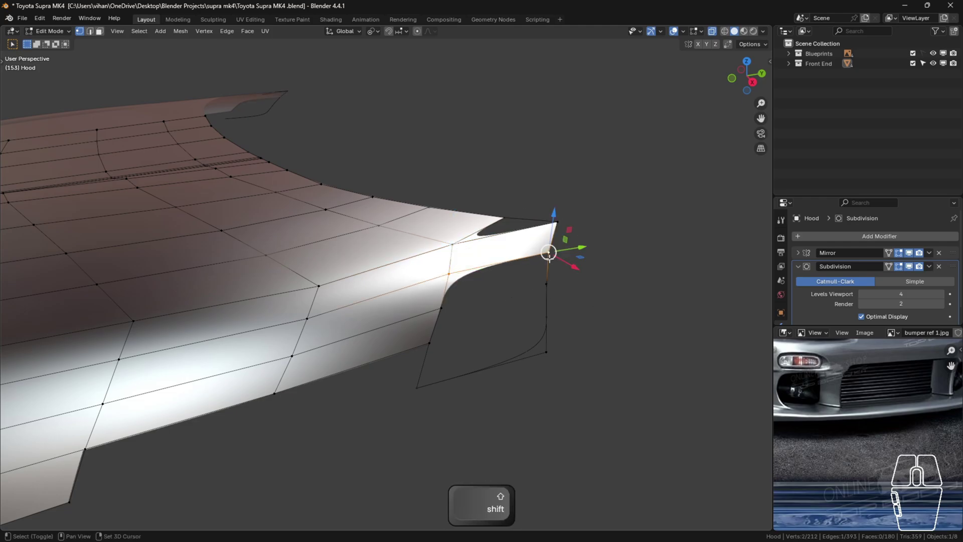
pyautogui.press('f')
pyautogui.press('f')
pyautogui.press('f')
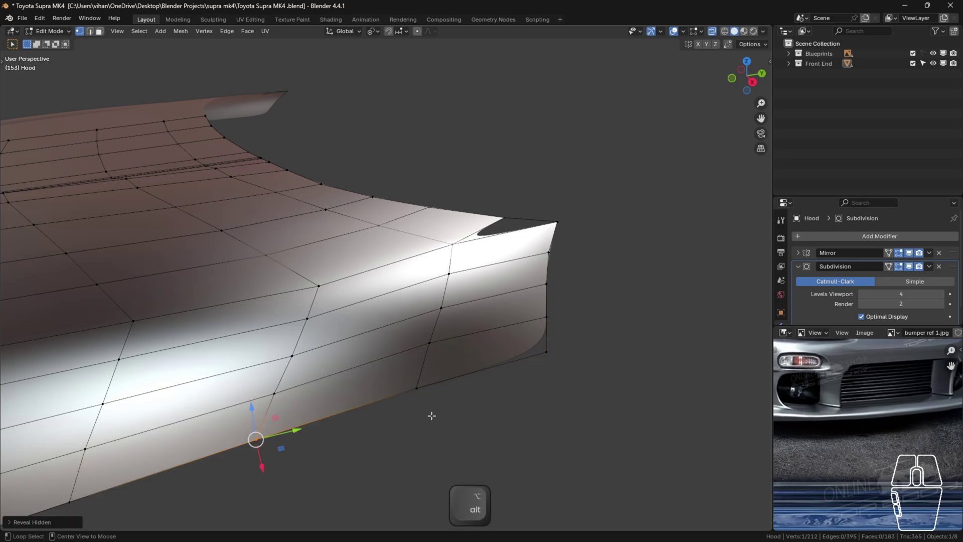
# - Reveal the hidden lower-edge vertex and fill the small gap at the hood's upper rear corner
pyautogui.hotkey('alt', 'h')
pyautogui.moveTo(468, 446); pyautogui.dragTo(296, 169, button='middle')
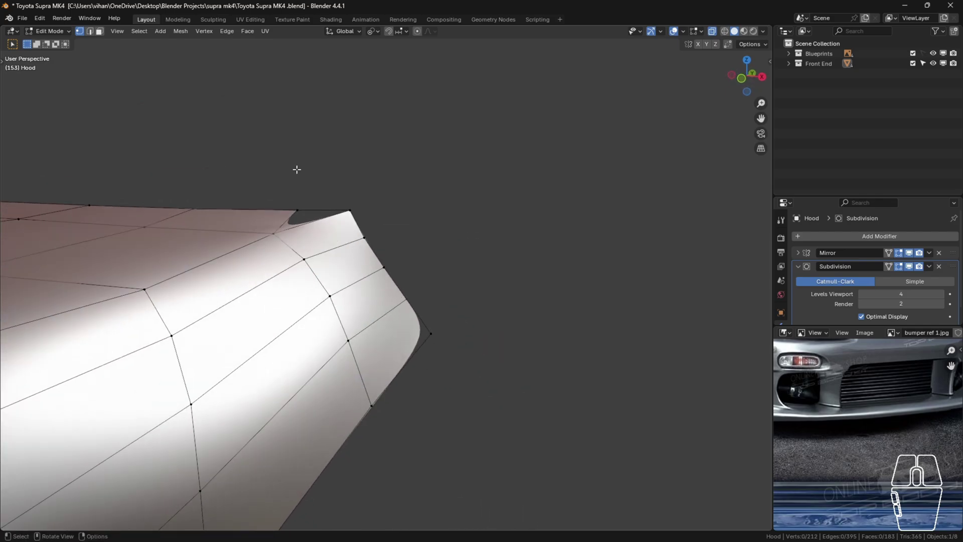
pyautogui.keyDown('shift'); pyautogui.click(329, 207); pyautogui.keyUp('shift')
# - Slide the three inner vertices just ahead of the rear edge downward to even the row spacing and nudge a nearby vertex upward
pyautogui.click(579, 199)
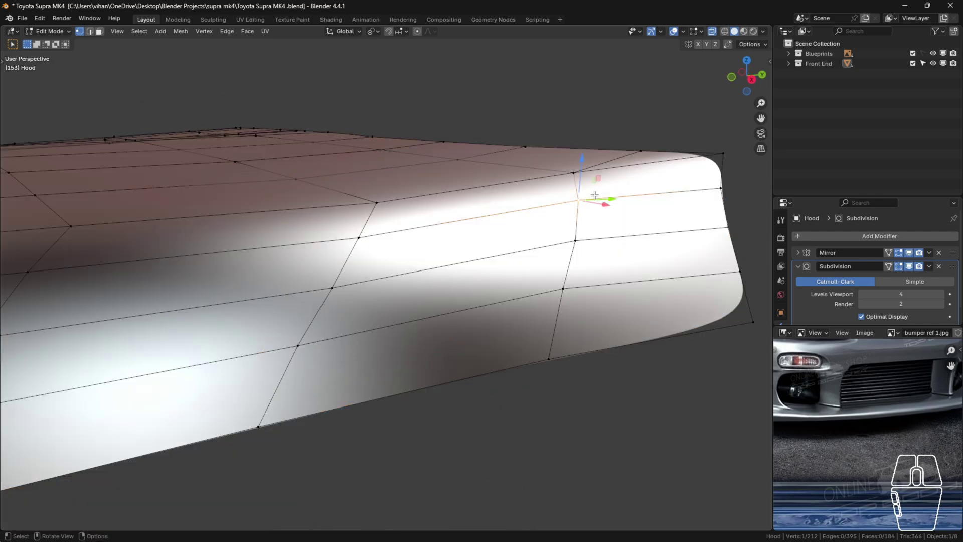
pyautogui.press('g')
pyautogui.press('g')
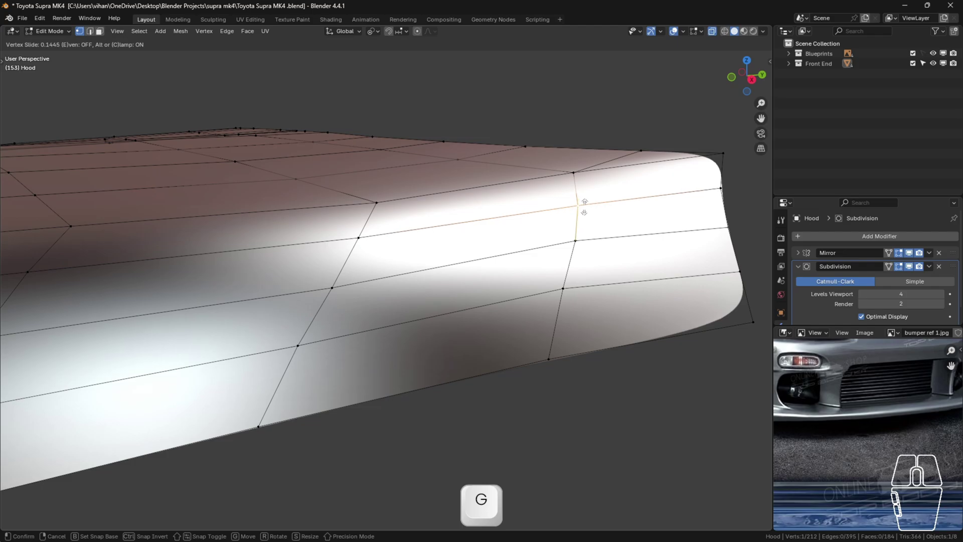
pyautogui.click(584, 205)
pyautogui.press('g')
pyautogui.press('g')
pyautogui.click(581, 253)
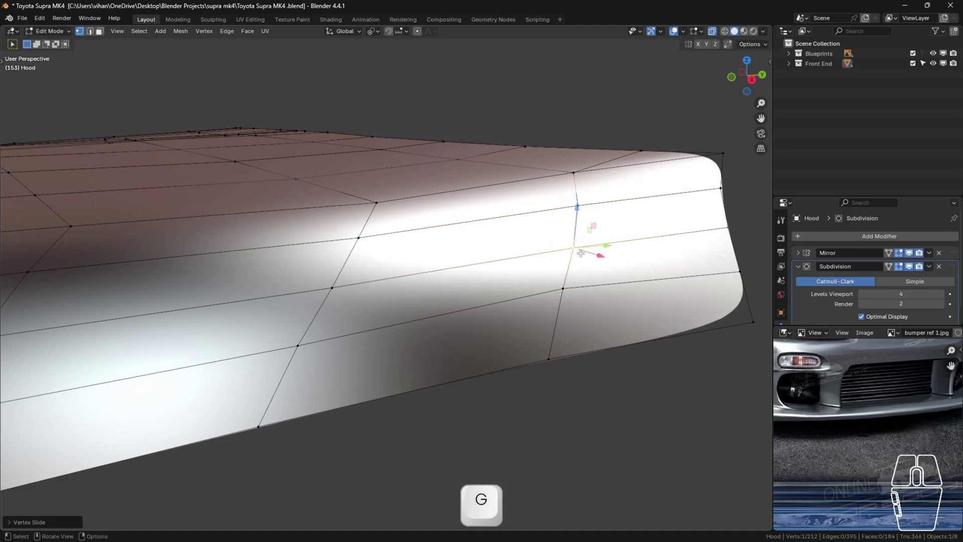
pyautogui.click(569, 287)
pyautogui.press('g')
pyautogui.press('g')
pyautogui.click(576, 311)
pyautogui.click(570, 386)
pyautogui.moveTo(547, 378); pyautogui.dragTo(608, 369, button='middle')
pyautogui.moveTo(382, 185); pyautogui.dragTo(383, 177)
pyautogui.click(664, 269)
# - Switch to Object Mode and apply the 1_reflective_red_mirrorball.jpg matcap to check the reflections across the hood and side panel
pyautogui.scroll(-5, 642, 322)
pyautogui.keyDown('shift'); pyautogui.moveTo(637, 353); pyautogui.dragTo(537, 291, button='middle'); pyautogui.keyUp('shift')
pyautogui.press('Tab')
pyautogui.scroll(-9, 537, 296)
pyautogui.moveTo(540, 346); pyautogui.dragTo(496, 360, button='middle')
pyautogui.hotkey('alt', 'x')
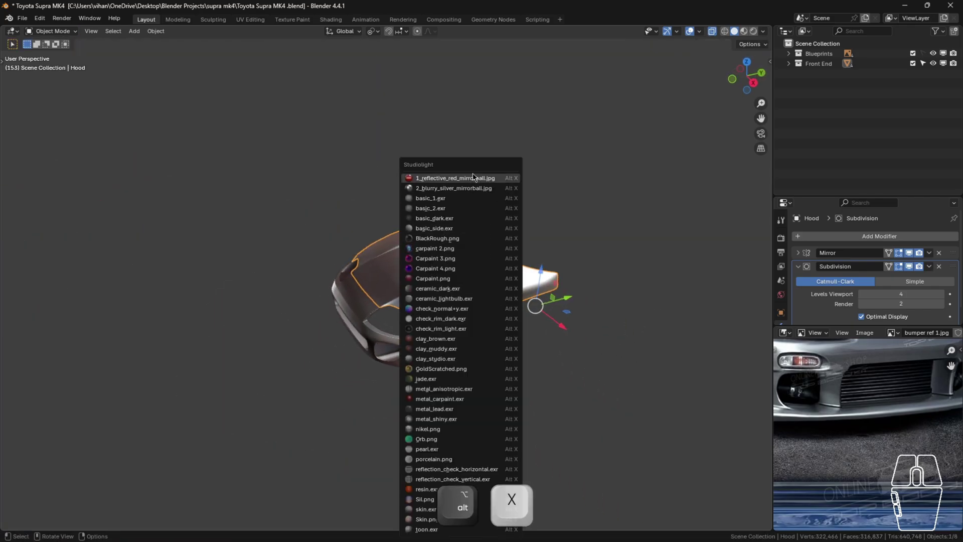
pyautogui.click(475, 179)
pyautogui.scroll(5, 502, 301)
pyautogui.moveTo(500, 303); pyautogui.dragTo(282, 313, button='middle')
pyautogui.scroll(-4, 351, 317)
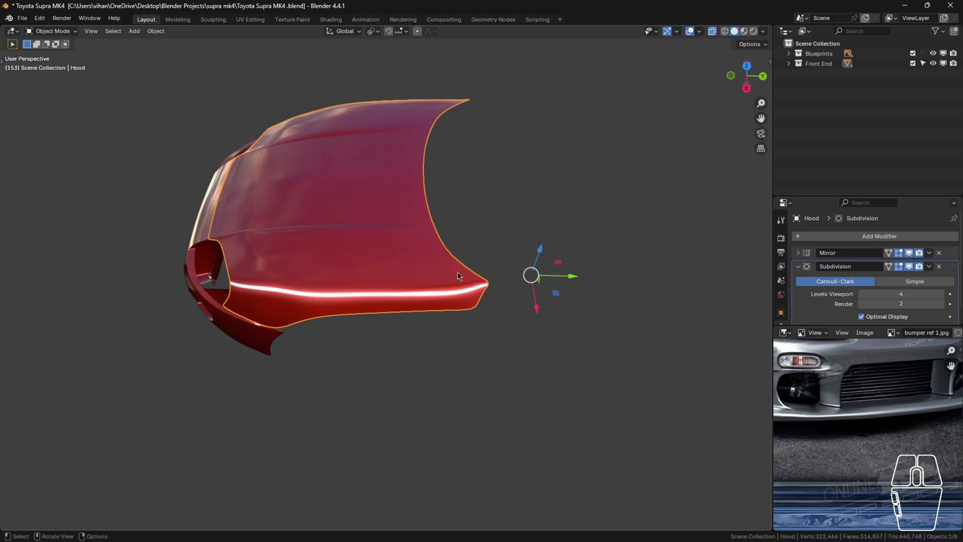
pyautogui.moveTo(457, 275); pyautogui.dragTo(406, 224, button='middle')
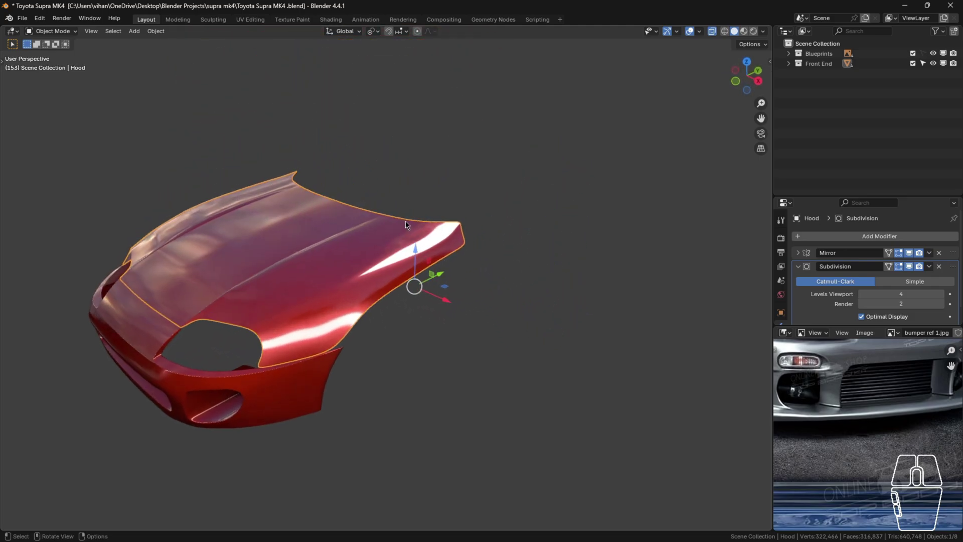
# - In Edit Mode, select the fender boundary on the hood mesh from the rear corner to the headlight, plus its front section and lower edge
pyautogui.press('Tab')
pyautogui.scroll(3, 398, 294)
pyautogui.scroll(-3, 356, 374)
pyautogui.keyDown('shift'); pyautogui.moveTo(357, 374); pyautogui.dragTo(431, 367, button='middle'); pyautogui.keyUp('shift')
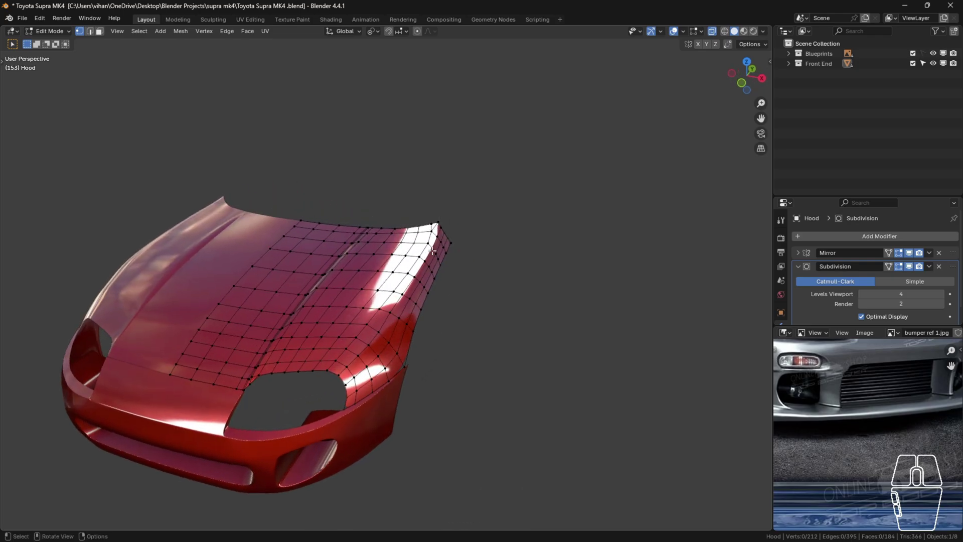
pyautogui.click(366, 368)
pyautogui.press('KP_Decimal')
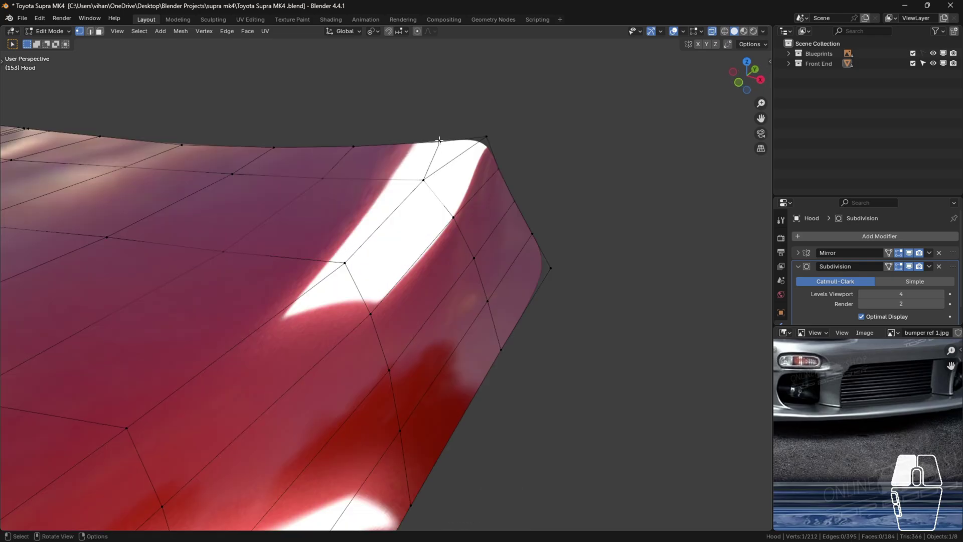
pyautogui.scroll(-8, 439, 140)
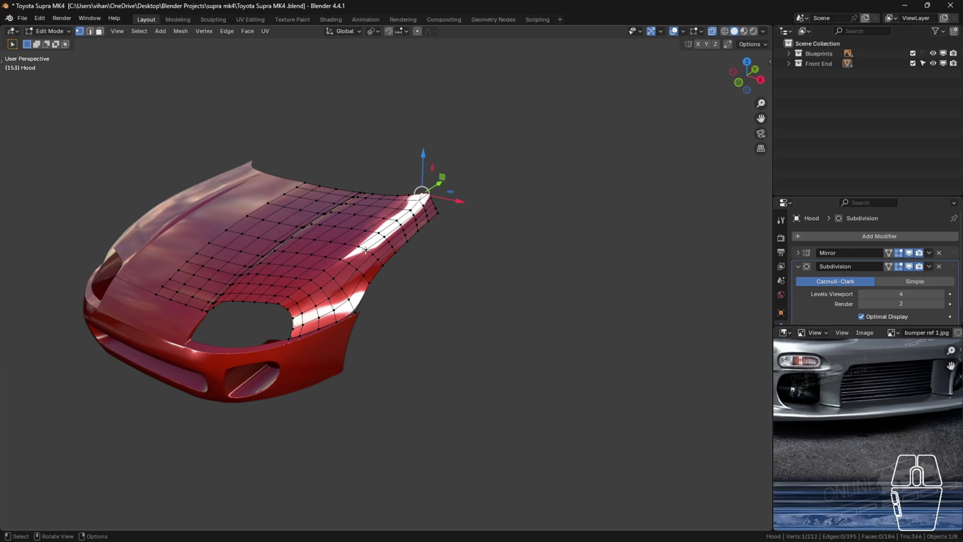
pyautogui.keyDown('ctrl'); pyautogui.click(278, 304); pyautogui.keyUp('ctrl')
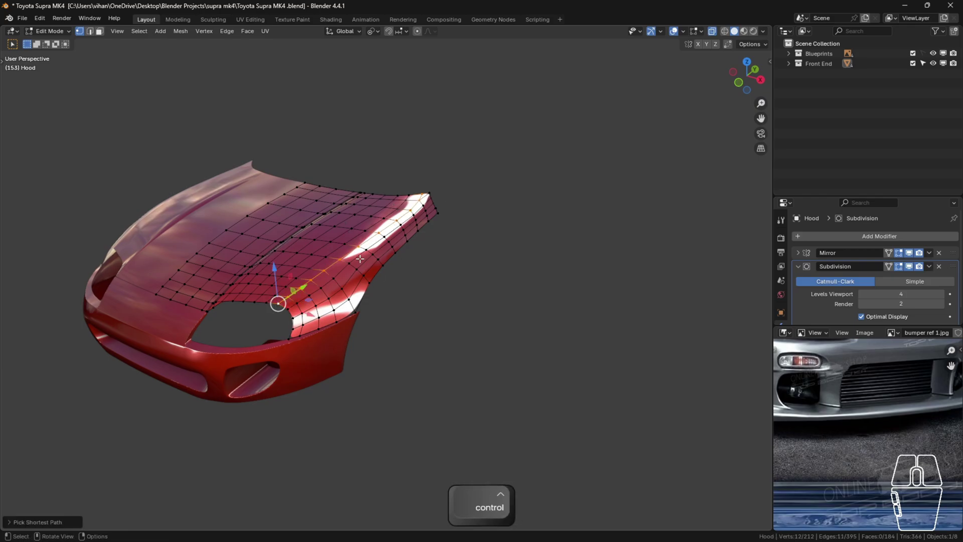
pyautogui.keyDown('ctrl'); pyautogui.keyDown('shift'); pyautogui.click(362, 311); pyautogui.keyUp('shift'); pyautogui.keyUp('ctrl')
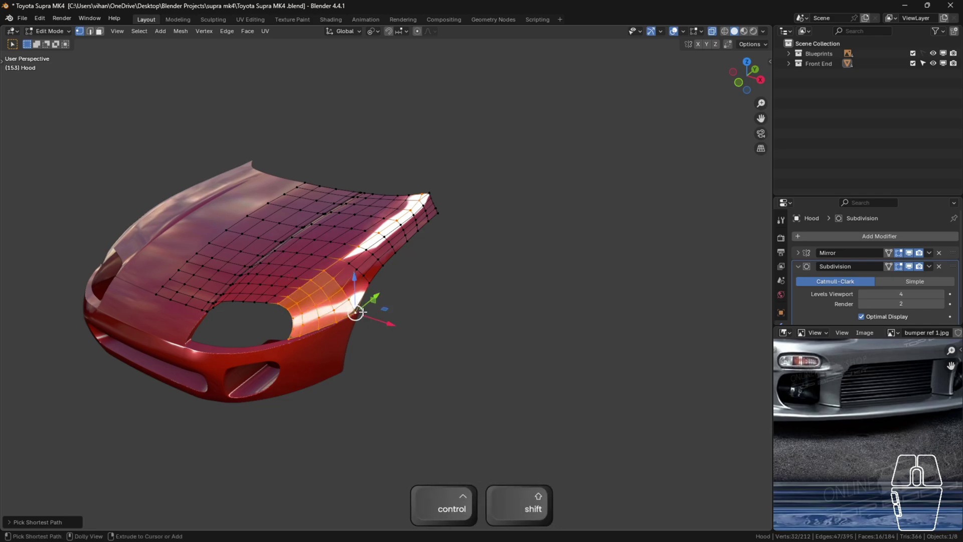
pyautogui.keyDown('ctrl'); pyautogui.keyDown('shift'); pyautogui.click(439, 214); pyautogui.keyUp('shift'); pyautogui.keyUp('ctrl')
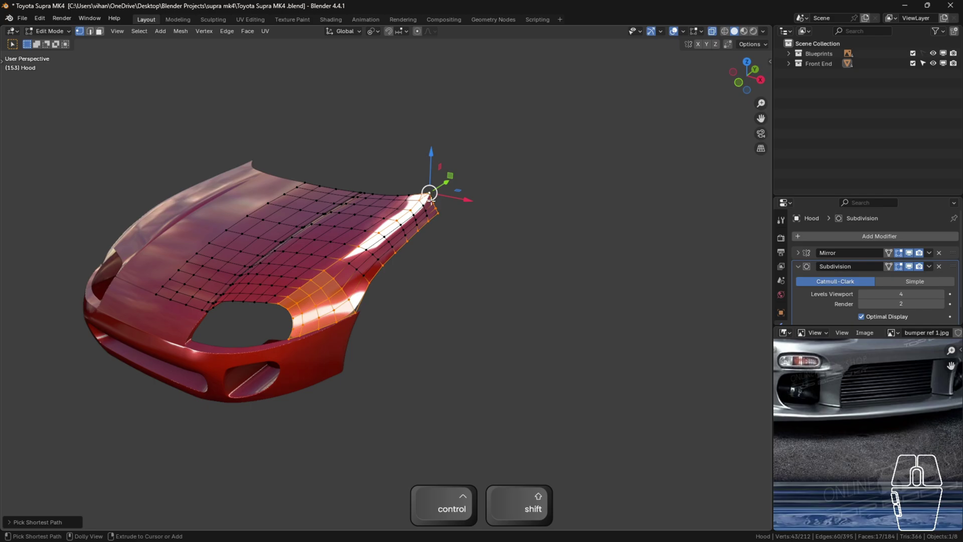
# - Extend the selection to the remaining inner fender vertices between the wheel arch and the hood's rear corner
pyautogui.scroll(3, 432, 200)
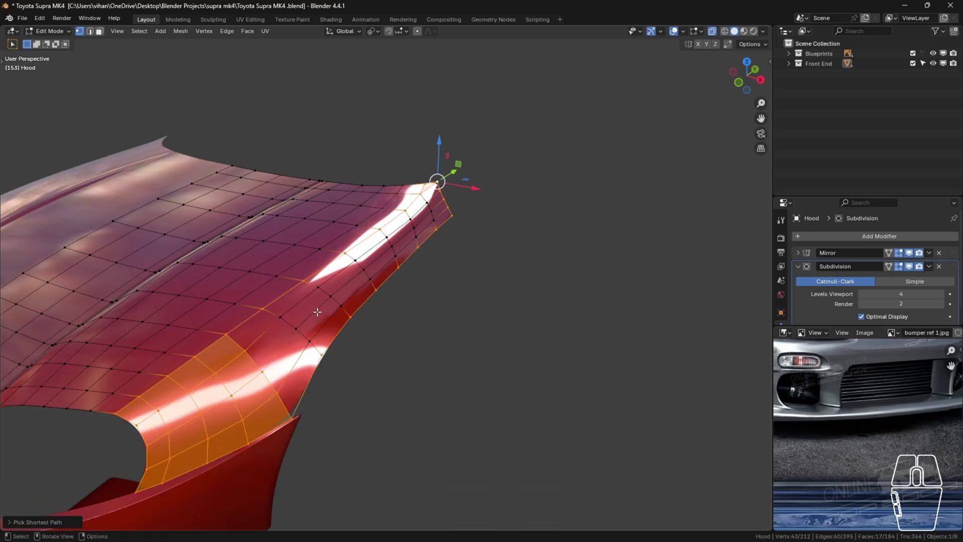
pyautogui.moveTo(317, 312); pyautogui.dragTo(408, 341, button='middle')
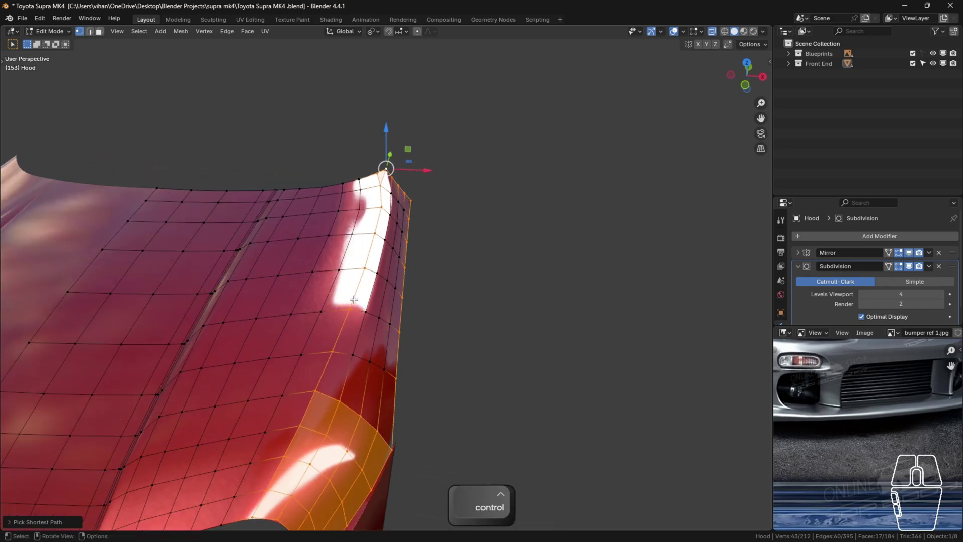
pyautogui.keyDown('shift'); pyautogui.moveTo(354, 300); pyautogui.dragTo(397, 367); pyautogui.keyUp('shift')
pyautogui.keyDown('shift'); pyautogui.moveTo(368, 256); pyautogui.dragTo(391, 185); pyautogui.keyUp('shift')
pyautogui.moveTo(424, 240); pyautogui.dragTo(381, 190, button='middle')
pyautogui.scroll(2, 381, 190)
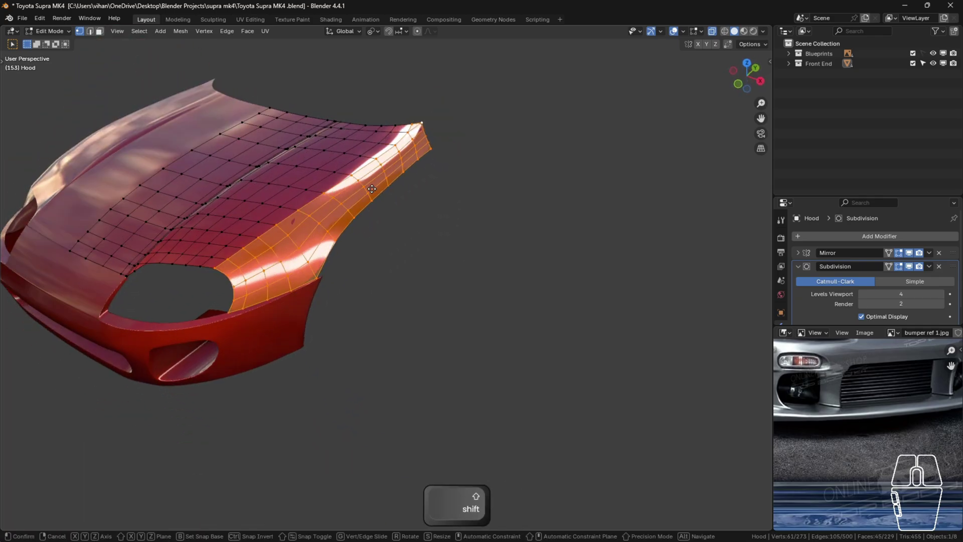
# - Duplicate the selected fender faces in place, separate them by selection into their own object, and return to Object Mode
pyautogui.hotkey('shift', 'd')
pyautogui.click(406, 158)
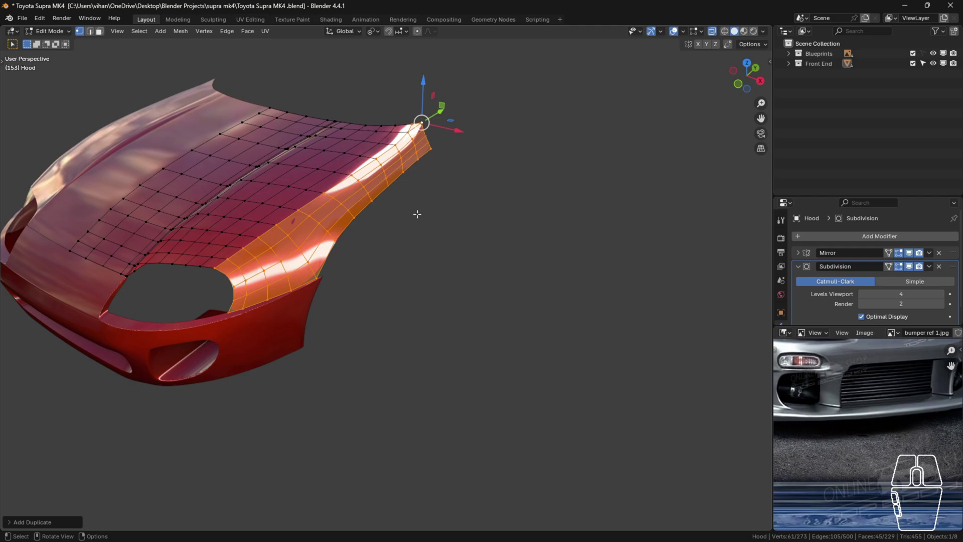
pyautogui.press('p')
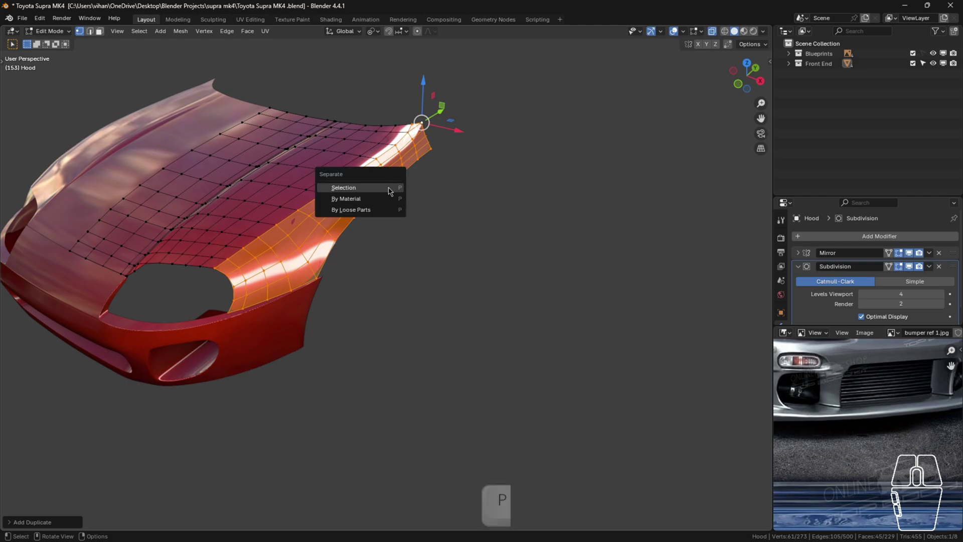
pyautogui.click(389, 189)
pyautogui.press('Tab')
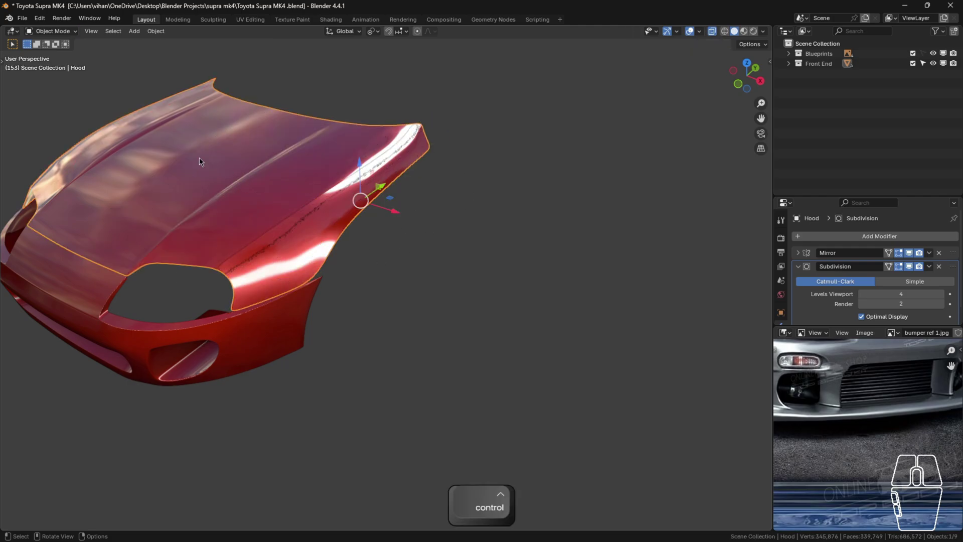
# - Delete the original fender vertices from the hood mesh, keeping the boundary row from the headlight to the rear corner
pyautogui.press('Tab')
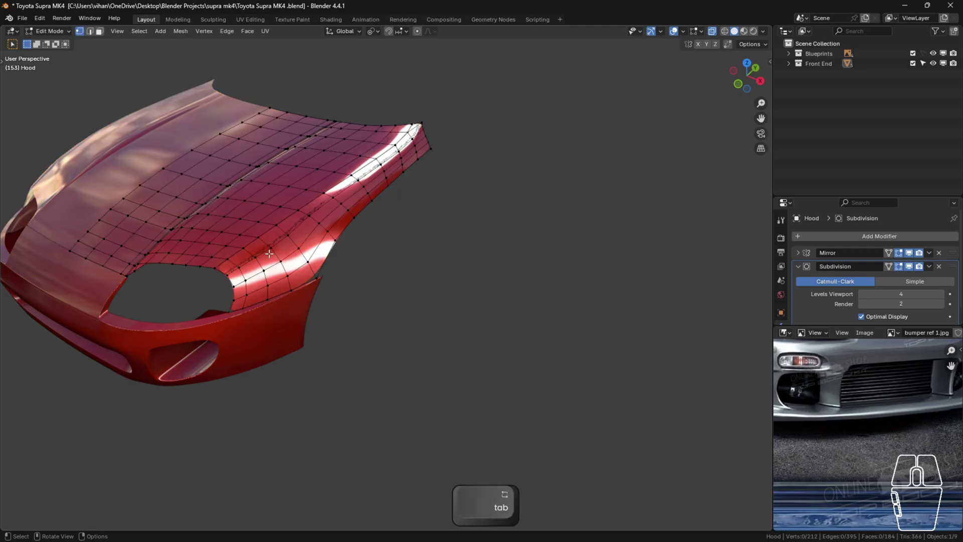
pyautogui.click(227, 274)
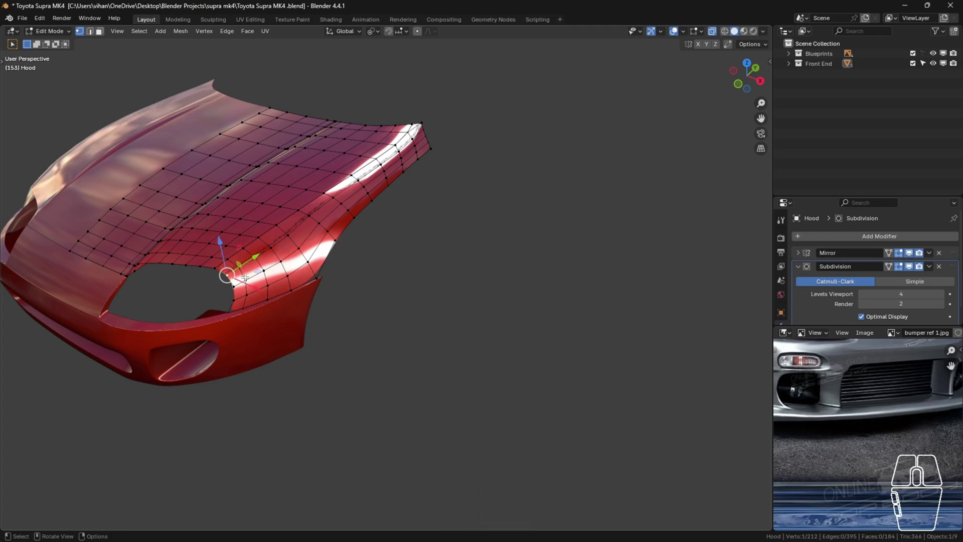
pyautogui.keyDown('ctrl'); pyautogui.keyDown('shift'); pyautogui.click(432, 148); pyautogui.keyUp('shift'); pyautogui.keyUp('ctrl')
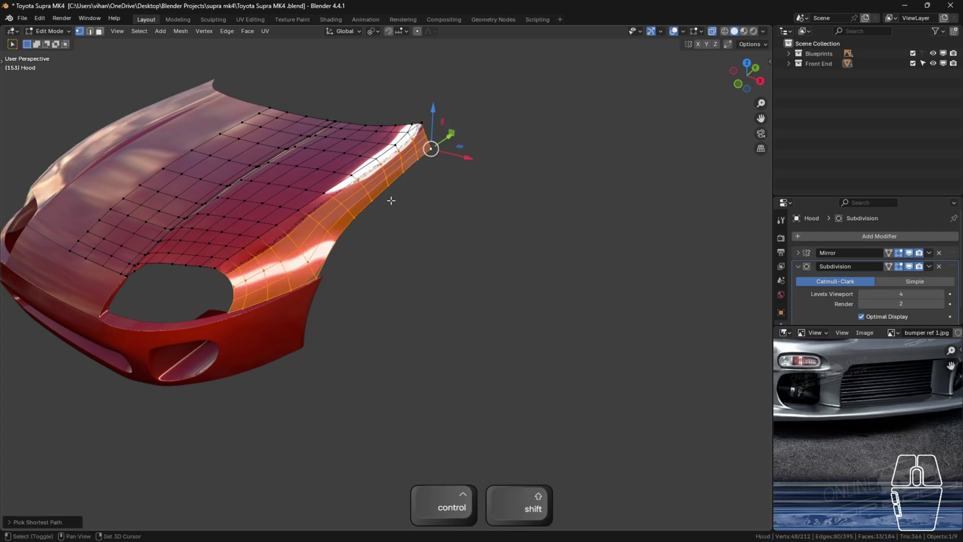
pyautogui.press('x')
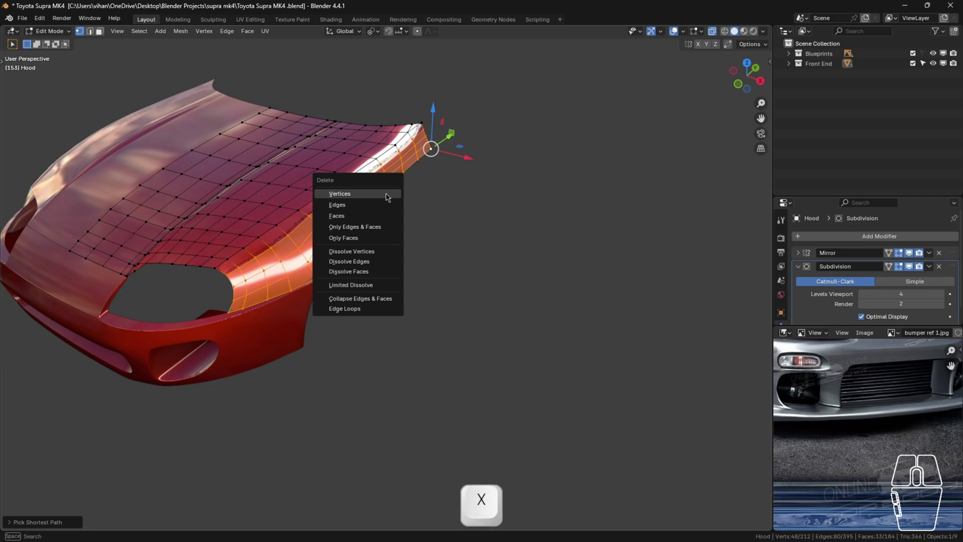
pyautogui.click(388, 195)
pyautogui.press('Tab')
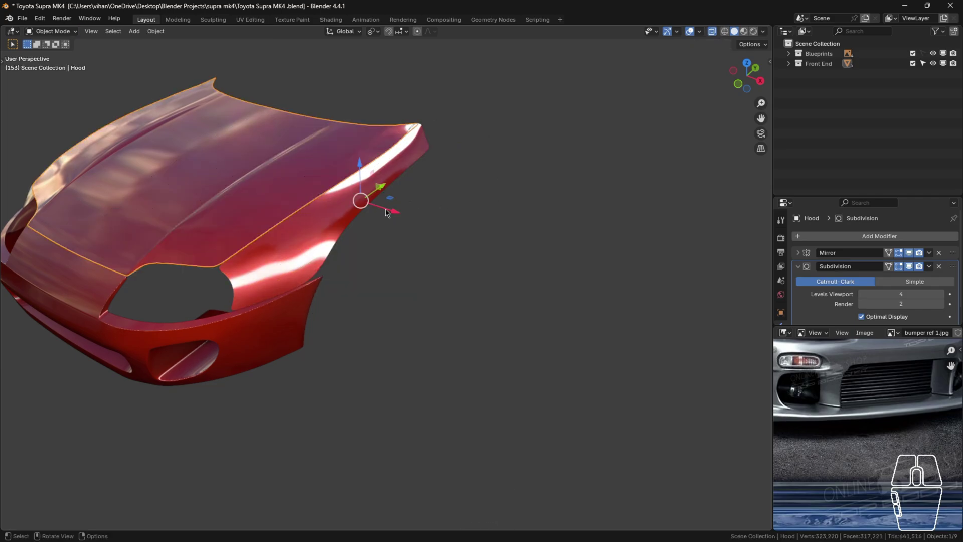
# - Delete the leftover corner vertex at the hood's rear tip where it overlaps the separated fender
pyautogui.click(386, 209)
pyautogui.scroll(3, 335, 228)
pyautogui.moveTo(340, 290); pyautogui.dragTo(502, 204, button='middle')
pyautogui.click(562, 64)
pyautogui.press('Tab')
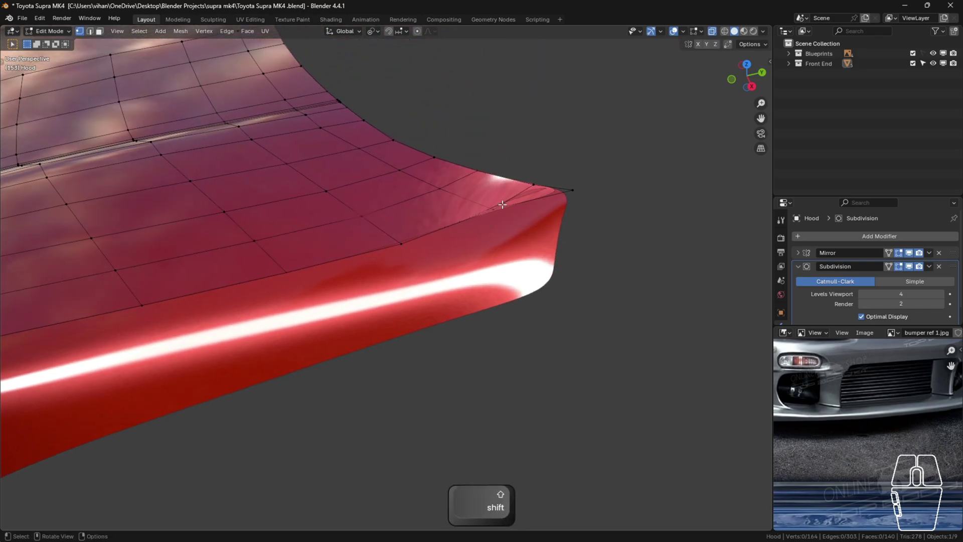
pyautogui.keyDown('shift'); pyautogui.click(575, 191); pyautogui.keyUp('shift')
pyautogui.press('x')
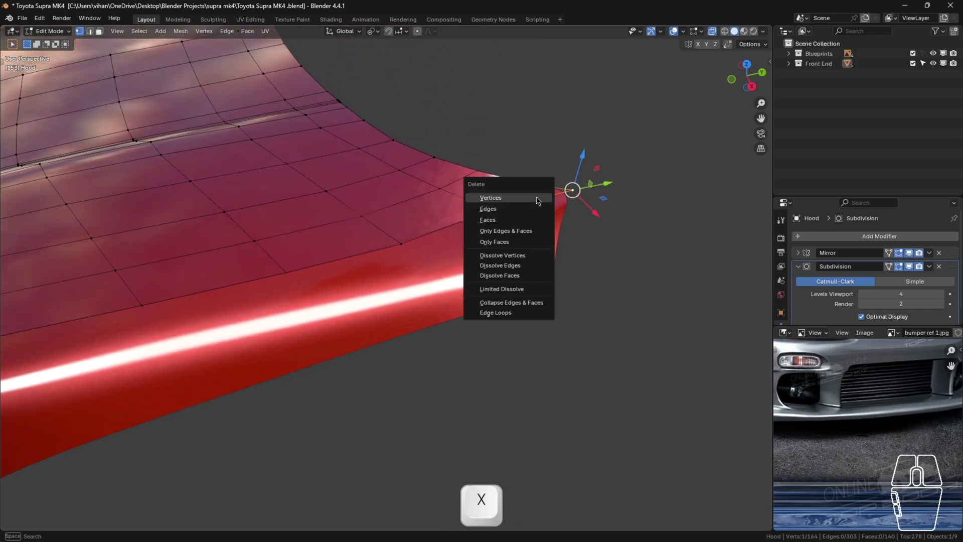
pyautogui.click(537, 198)
pyautogui.press('Tab')
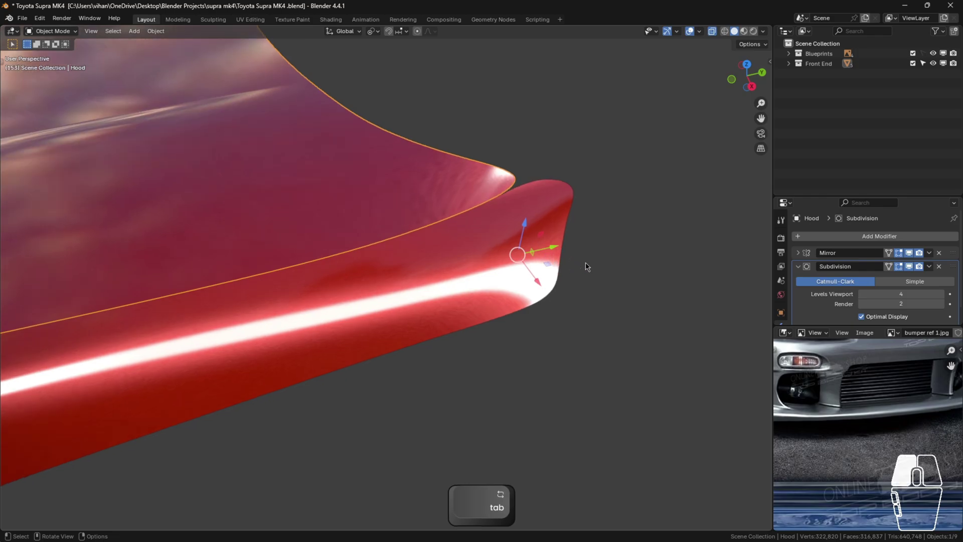
# - Examine the separated hood and fender from the front, and against the blueprint in the right orthographic view
pyautogui.scroll(-5, 577, 274)
pyautogui.moveTo(572, 280); pyautogui.dragTo(394, 212, button='middle')
pyautogui.scroll(-2, 475, 376)
pyautogui.scroll(3, 475, 254)
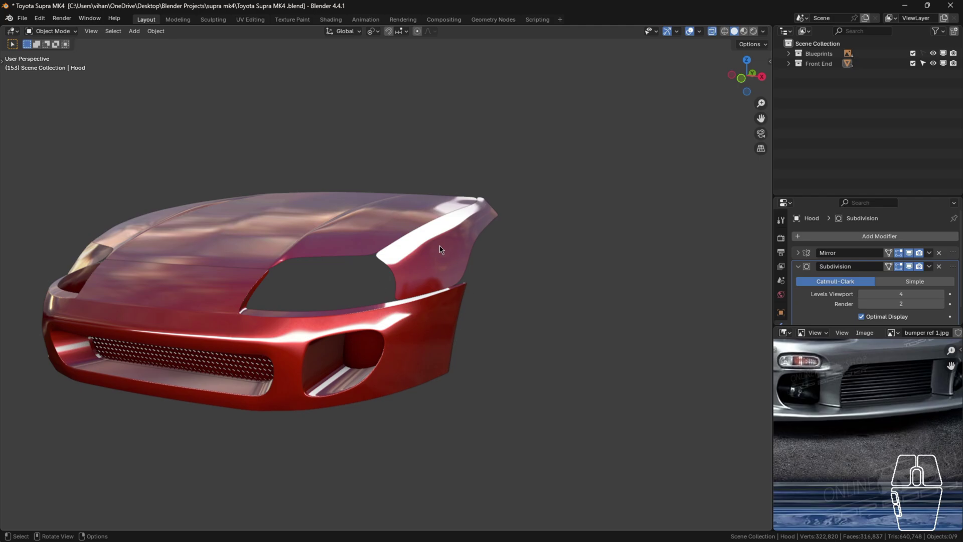
pyautogui.scroll(2, 449, 236)
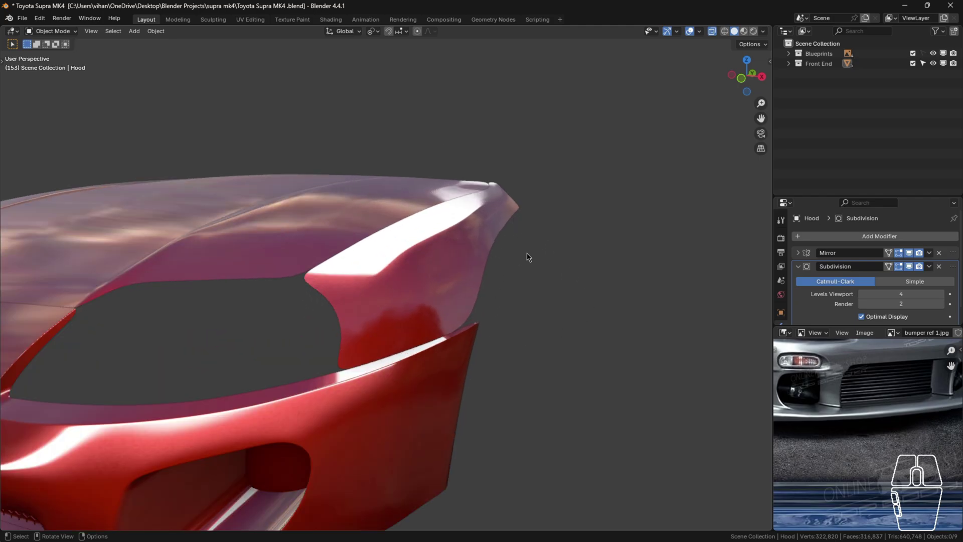
pyautogui.press('KP_3')
pyautogui.scroll(-1, 561, 229)
pyautogui.keyDown('shift'); pyautogui.moveTo(522, 326); pyautogui.dragTo(483, 297, button='middle'); pyautogui.keyUp('shift')
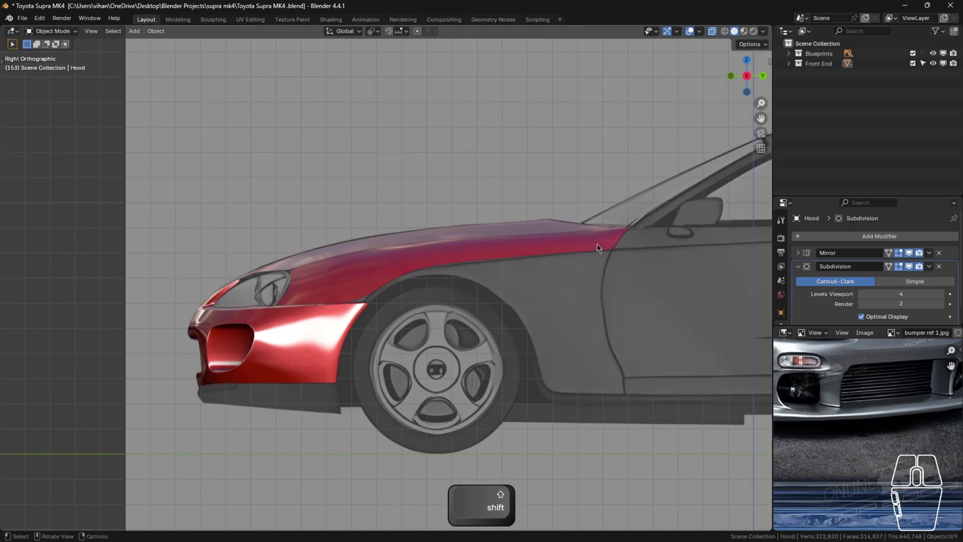
pyautogui.scroll(-2, 558, 346)
pyautogui.keyDown('shift'); pyautogui.moveTo(558, 347); pyautogui.dragTo(492, 385, button='middle'); pyautogui.keyUp('shift')
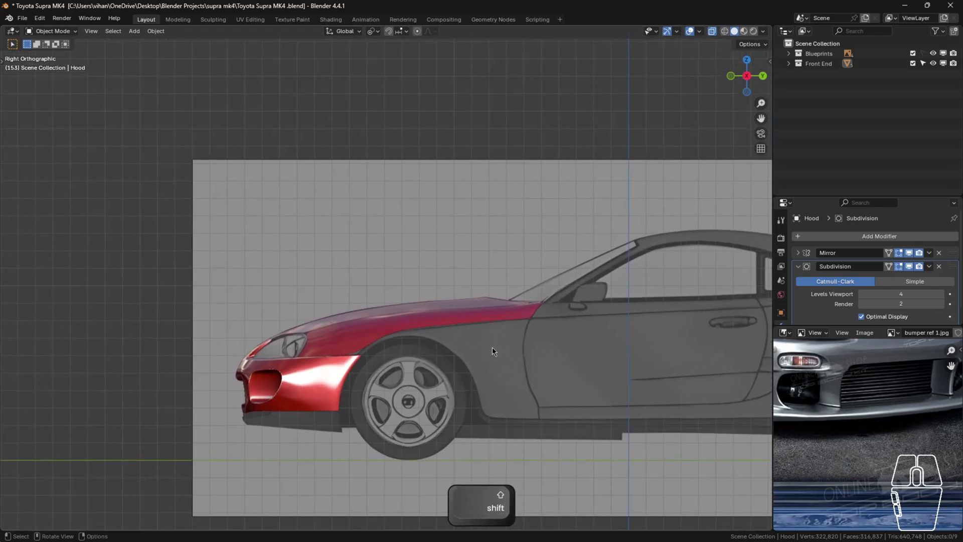
pyautogui.scroll(4, 492, 348)
# - Extrude the fender's lowest vertex at the wheel arch about 0.035 m rearward along Y to reach the bumper's rear upper corner
pyautogui.click(200, 349)
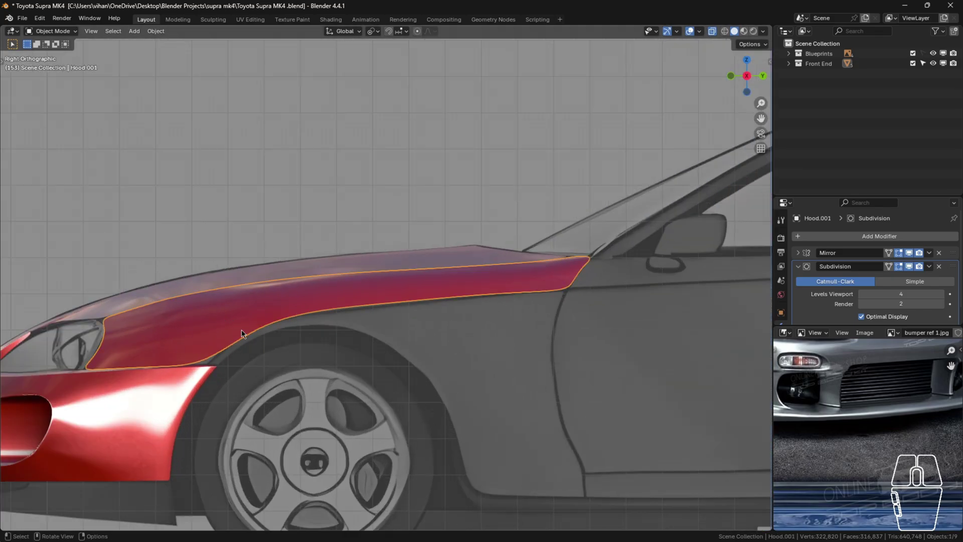
pyautogui.press('Tab')
pyautogui.click(205, 364)
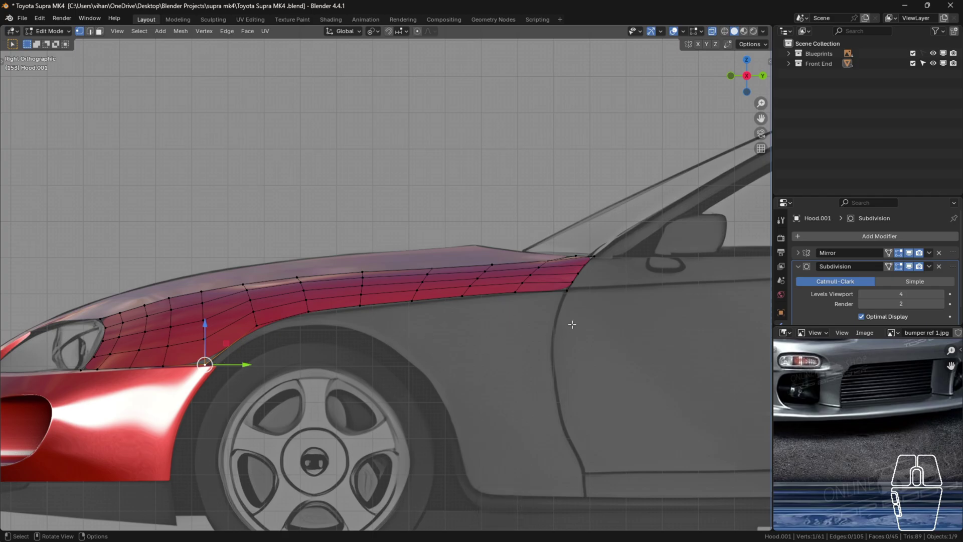
pyautogui.scroll(3, 206, 364)
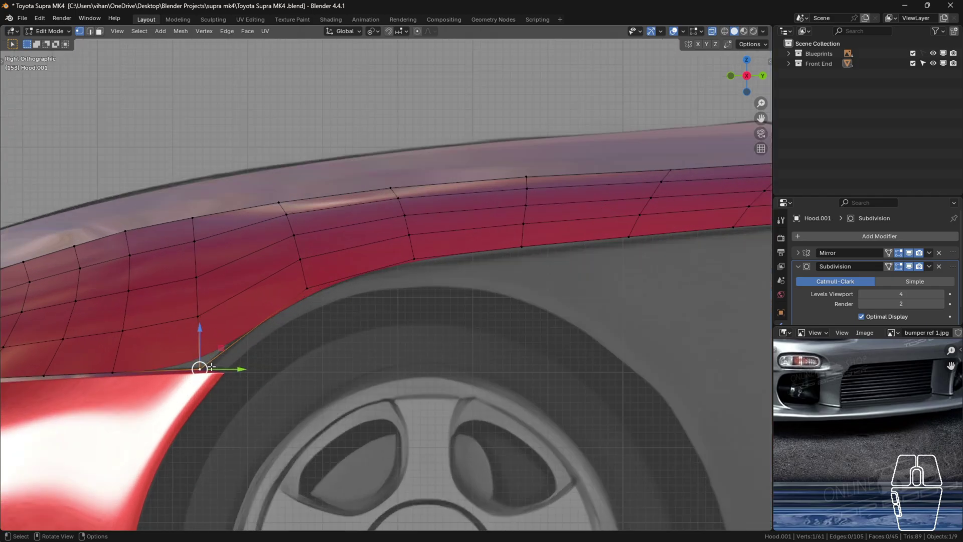
pyautogui.scroll(2, 234, 371)
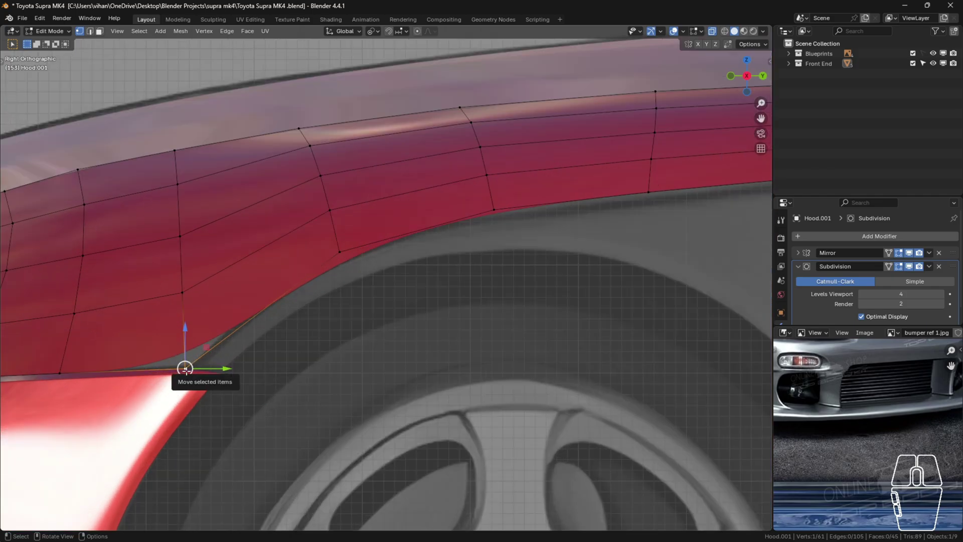
pyautogui.press('e')
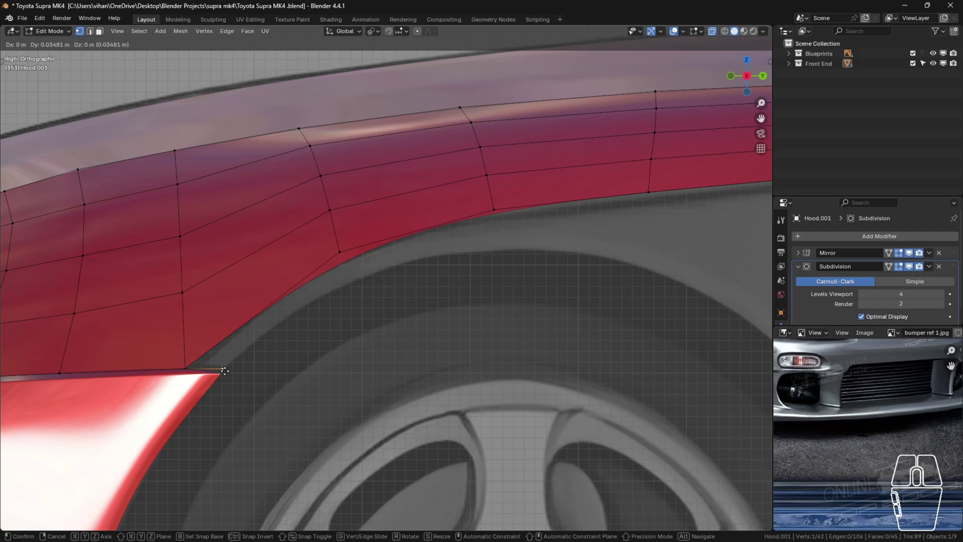
pyautogui.press('y')
pyautogui.click(224, 369)
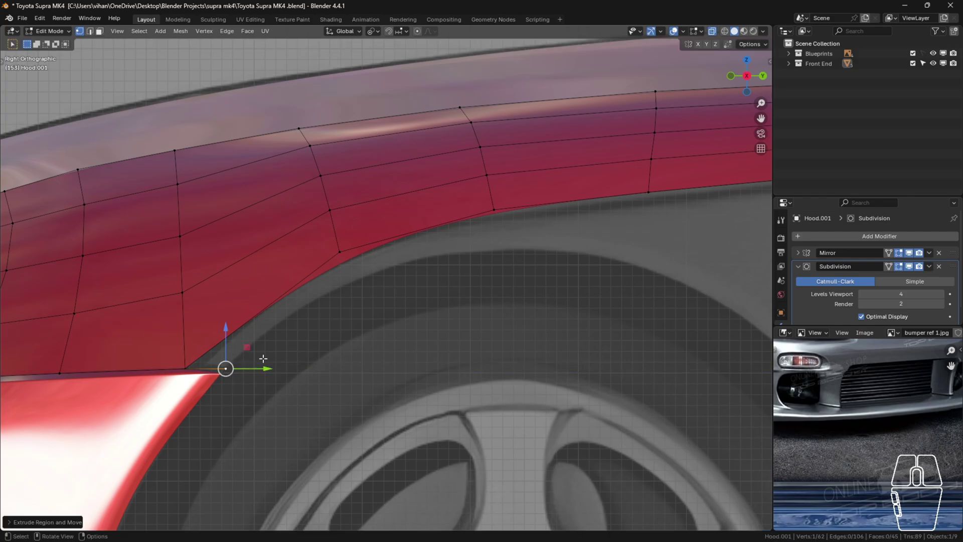
pyautogui.click(301, 377)
# - Add a 32-vertex mesh circle to the fender object and move it over the front wheel in the side view
pyautogui.scroll(-4, 374, 378)
pyautogui.scroll(-3, 530, 399)
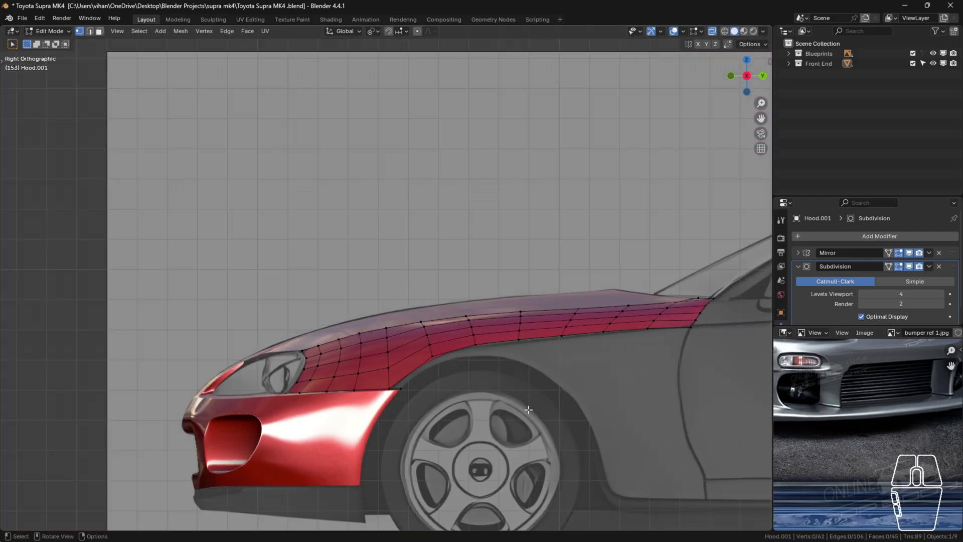
pyautogui.keyDown('shift'); pyautogui.moveTo(459, 354); pyautogui.dragTo(319, 319, button='middle'); pyautogui.keyUp('shift')
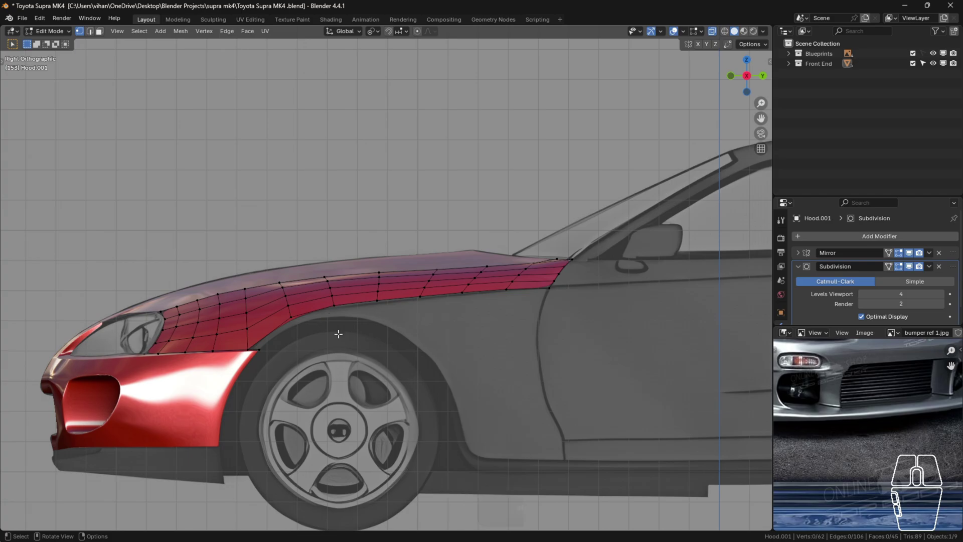
pyautogui.hotkey('shift', 'a')
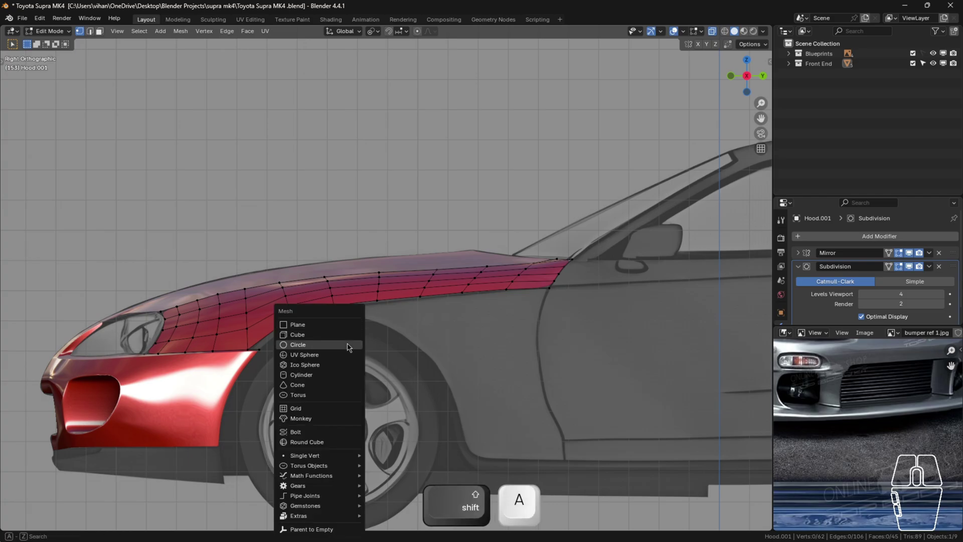
pyautogui.click(298, 345)
pyautogui.scroll(-4, 348, 348)
pyautogui.keyDown('shift'); pyautogui.moveTo(543, 380); pyautogui.dragTo(325, 315, button='middle'); pyautogui.keyUp('shift')
pyautogui.scroll(3, 469, 351)
pyautogui.scroll(-2, 472, 404)
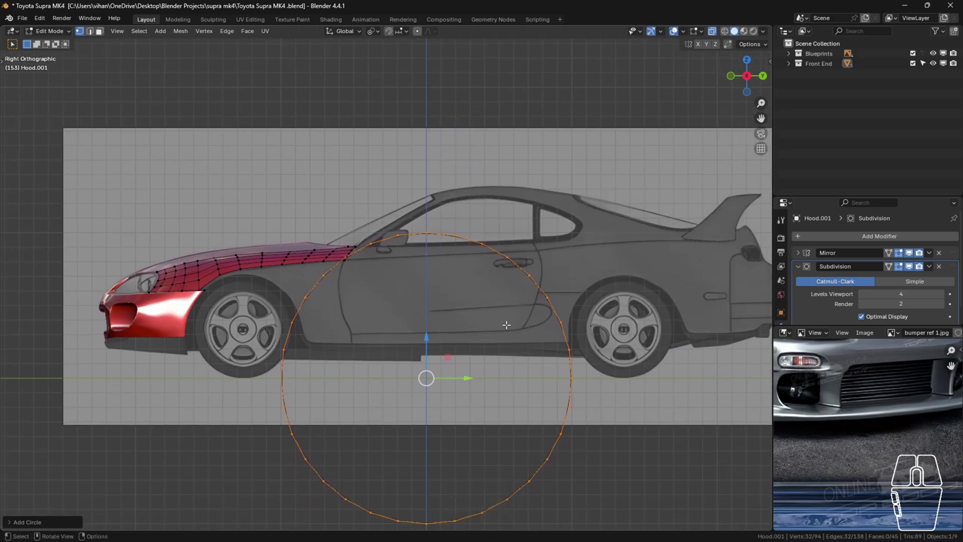
pyautogui.press('g')
pyautogui.click(298, 281)
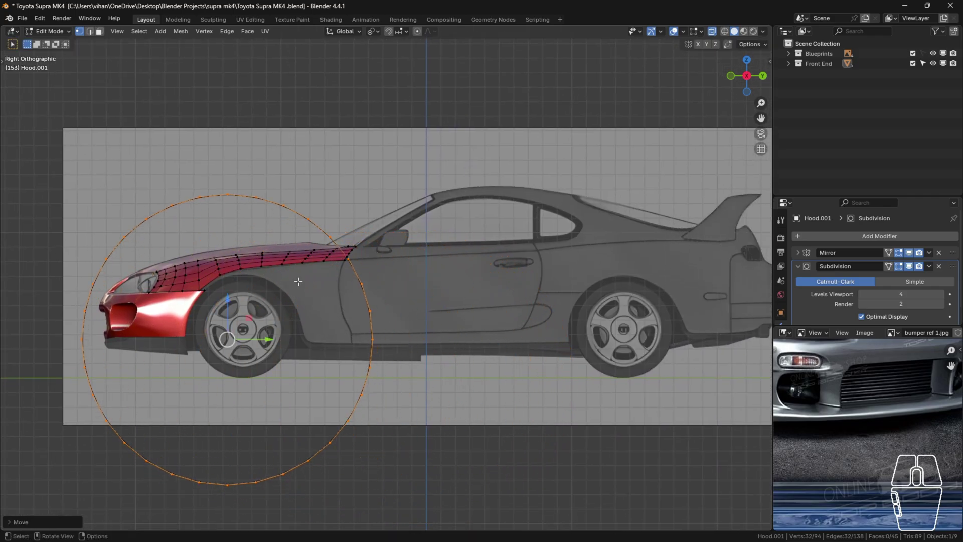
# - Scale the circle down to roughly the front tyre's size and centre it over the wheel on the side blueprint
pyautogui.scroll(3, 298, 281)
pyautogui.press('s')
pyautogui.click(228, 349)
pyautogui.scroll(1, 229, 349)
pyautogui.keyDown('shift'); pyautogui.moveTo(230, 350); pyautogui.dragTo(396, 341, button='middle'); pyautogui.keyUp('shift')
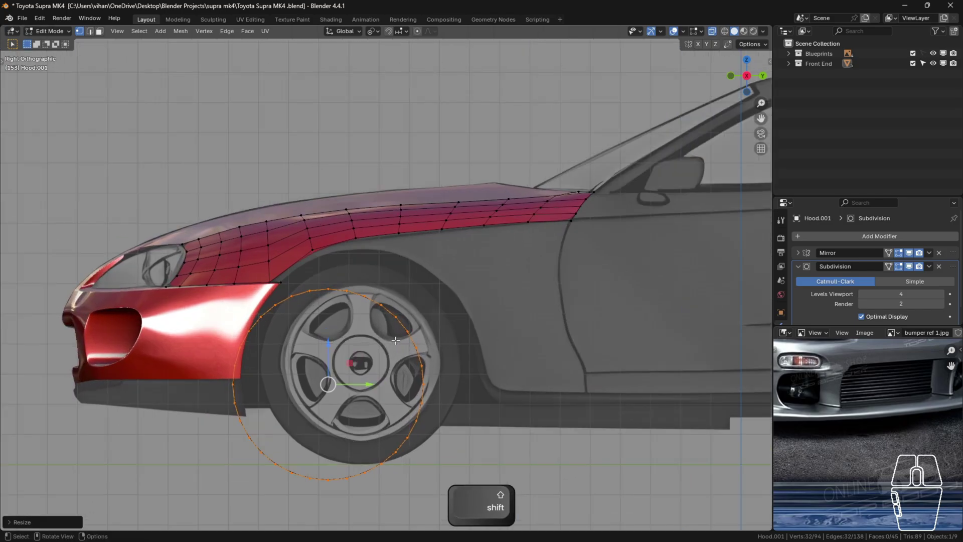
pyautogui.scroll(1, 395, 341)
pyautogui.press('g')
pyautogui.click(410, 294)
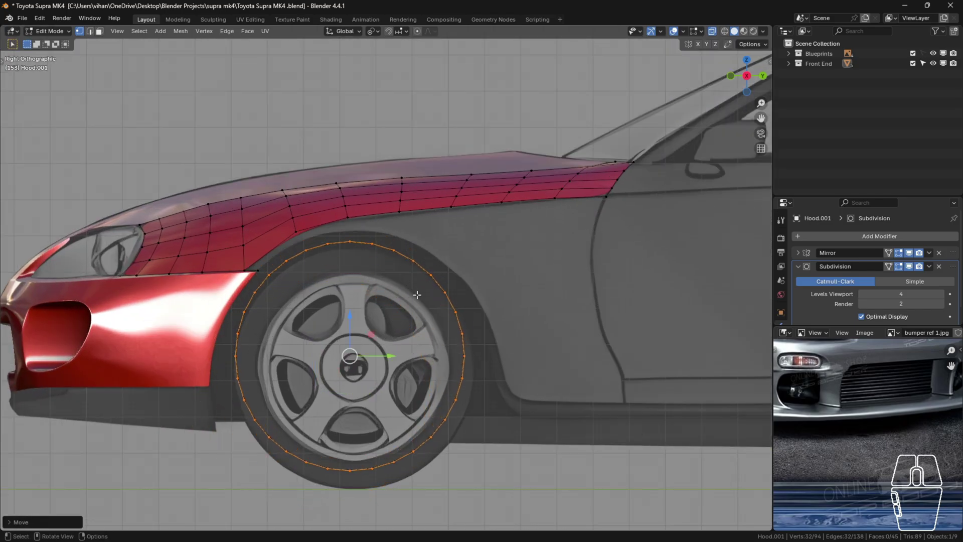
# - Refine the circle's scale and position until it follows the fender's wheel arch edge on the blueprint
pyautogui.press('s')
pyautogui.click(430, 293)
pyautogui.press('g')
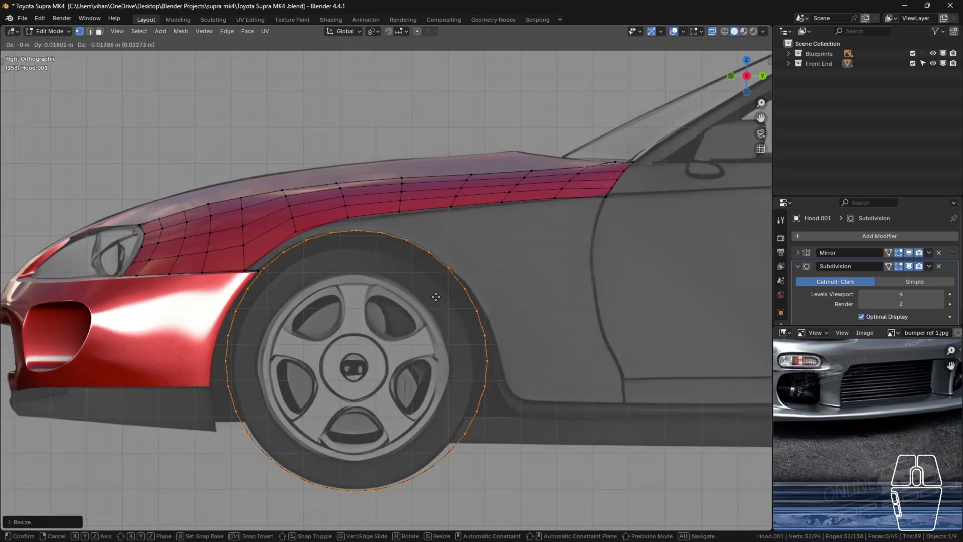
pyautogui.click(437, 296)
pyautogui.press('s')
pyautogui.click(437, 298)
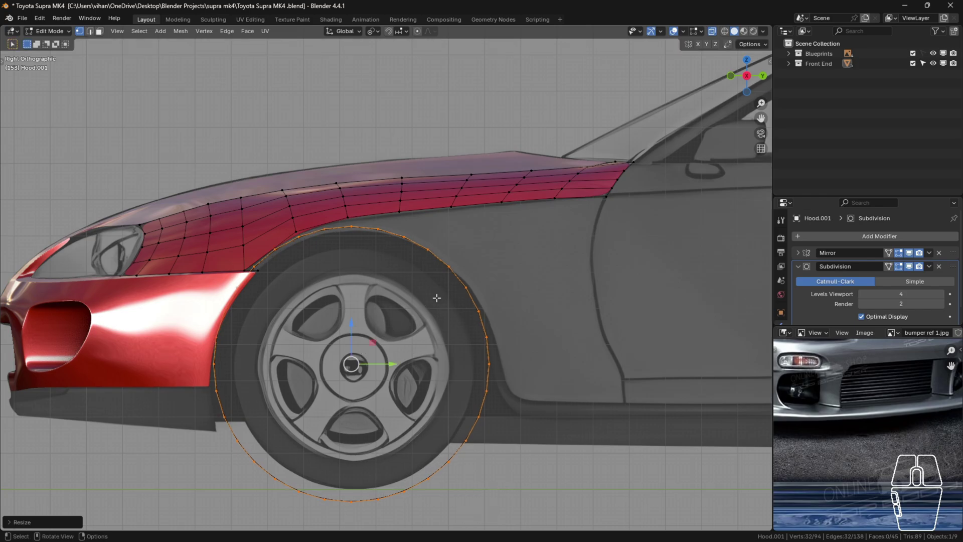
pyautogui.press('g')
pyautogui.click(442, 302)
pyautogui.press('s')
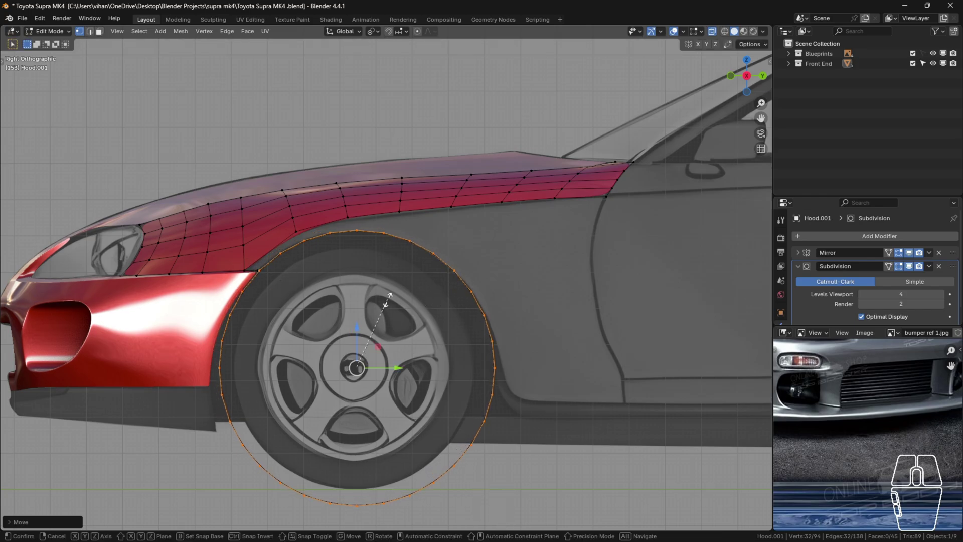
pyautogui.click(386, 301)
pyautogui.press('g')
pyautogui.press('g')
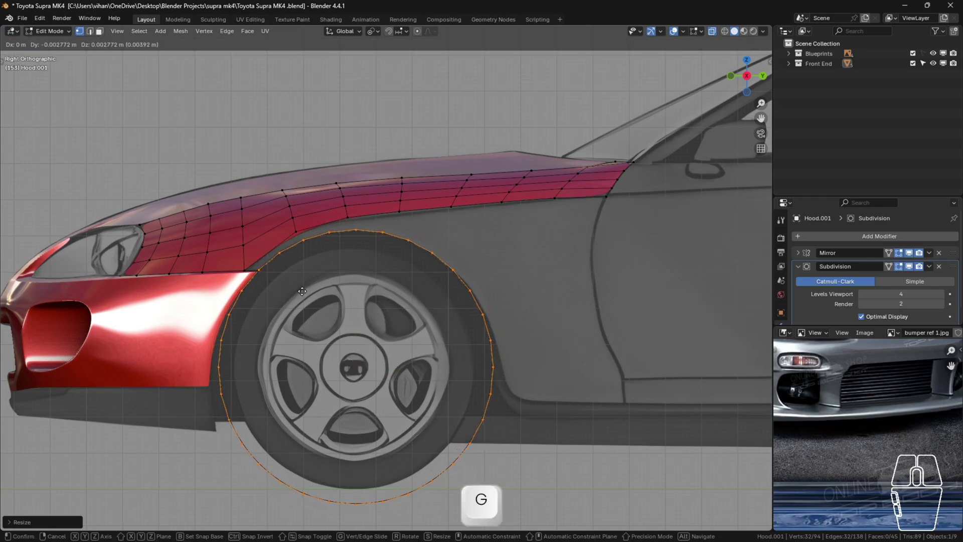
pyautogui.click(242, 288)
# - Rotate the circle slightly so one of its vertices lines up with the bumper's rear upper corner
pyautogui.scroll(5, 242, 288)
pyautogui.press('r')
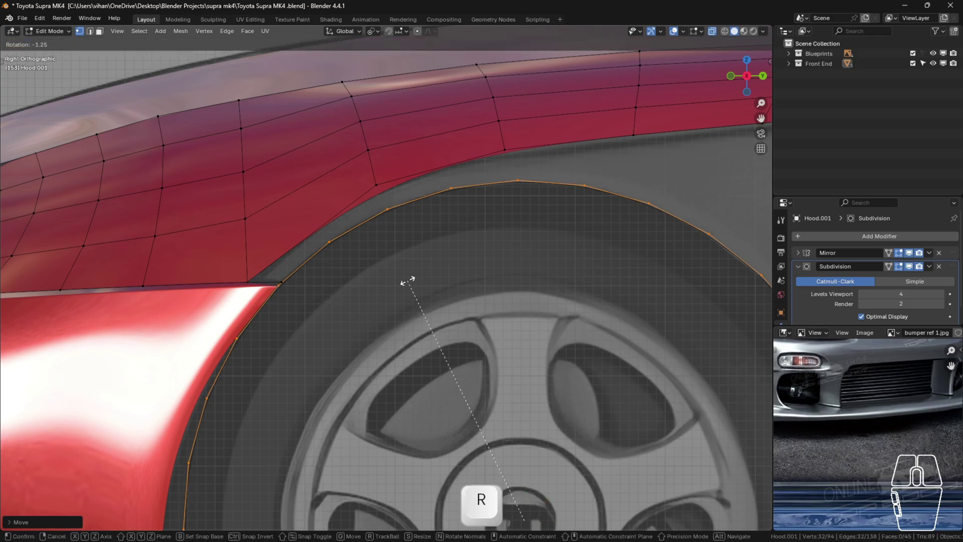
pyautogui.click(412, 280)
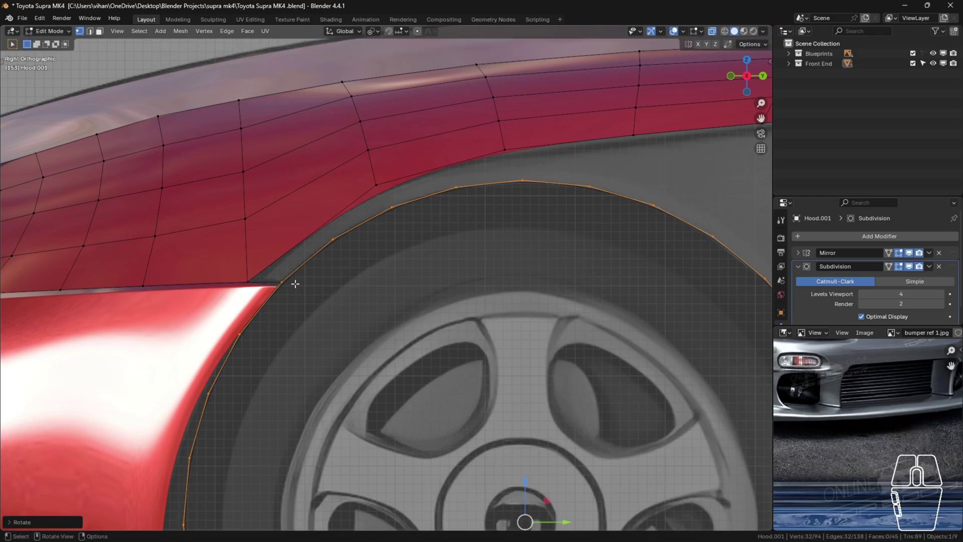
pyautogui.scroll(-5, 295, 284)
# - Delete the circle's lower vertices from the bumper's rear edge around to the sill, keeping only the wheel arch arc
pyautogui.click(324, 309)
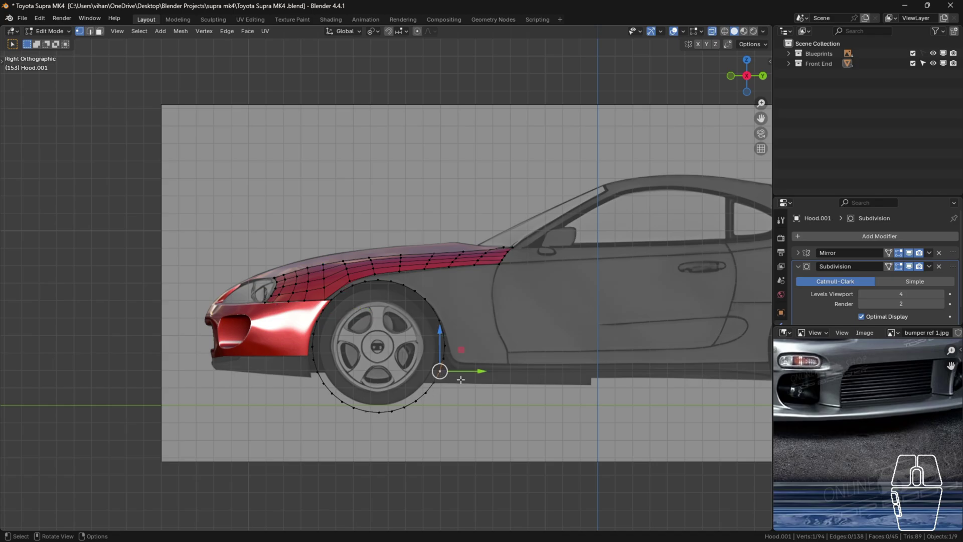
pyautogui.keyDown('ctrl'); pyautogui.click(444, 358); pyautogui.keyUp('ctrl')
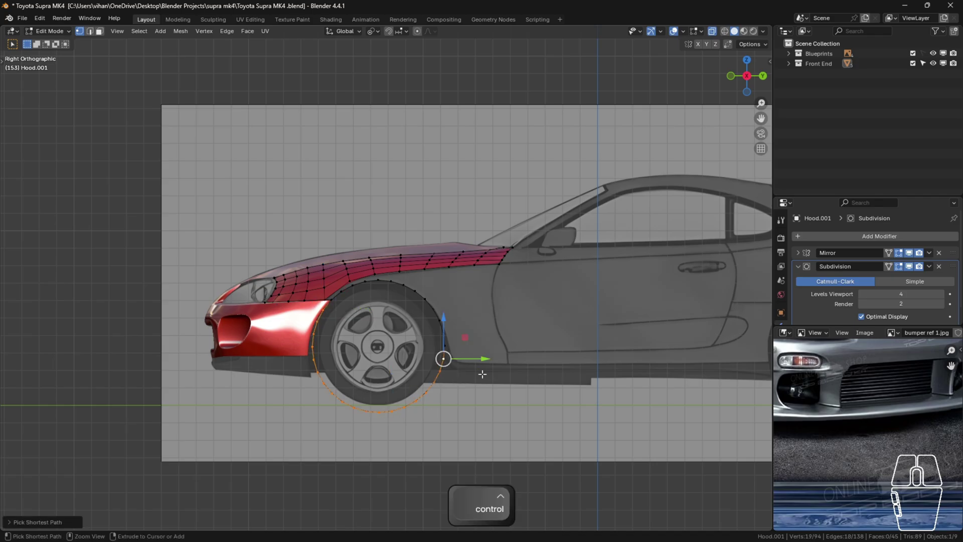
pyautogui.keyDown('ctrl'); pyautogui.click(442, 371); pyautogui.keyUp('ctrl')
pyautogui.press('x')
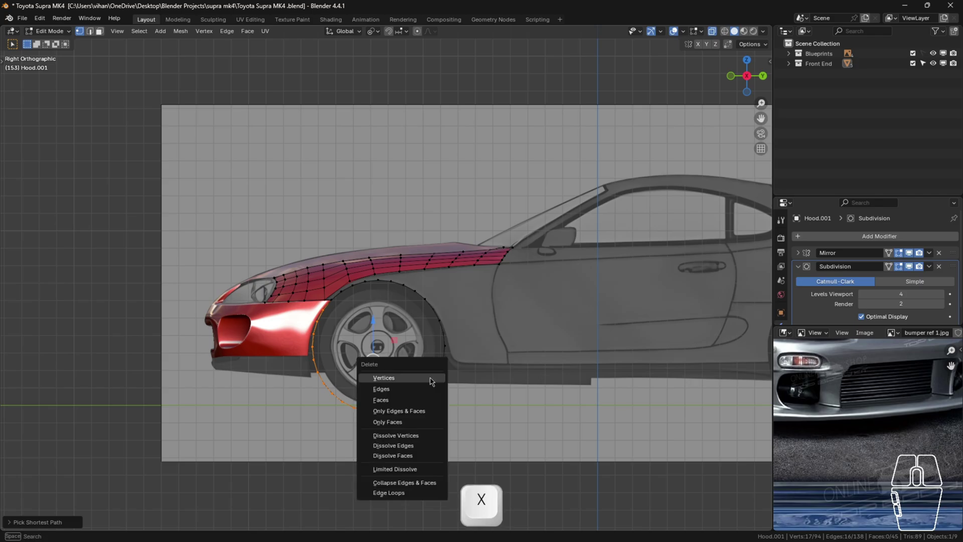
pyautogui.click(435, 382)
# - Select all vertices of the remaining wheel arch arc in the front orthographic view
pyautogui.moveTo(435, 383); pyautogui.dragTo(390, 355, button='middle')
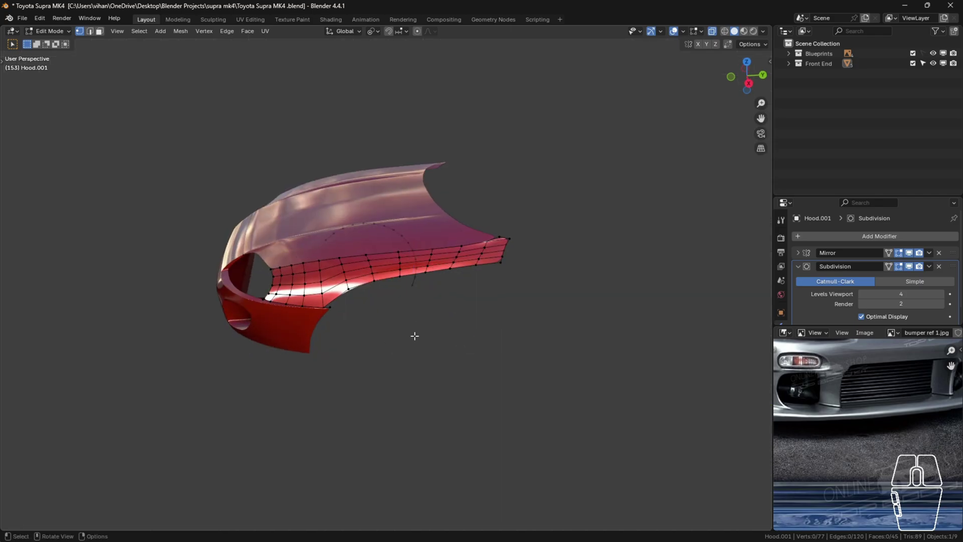
pyautogui.press('1')
pyautogui.moveTo(221, 271); pyautogui.dragTo(307, 378)
pyautogui.scroll(3, 249, 274)
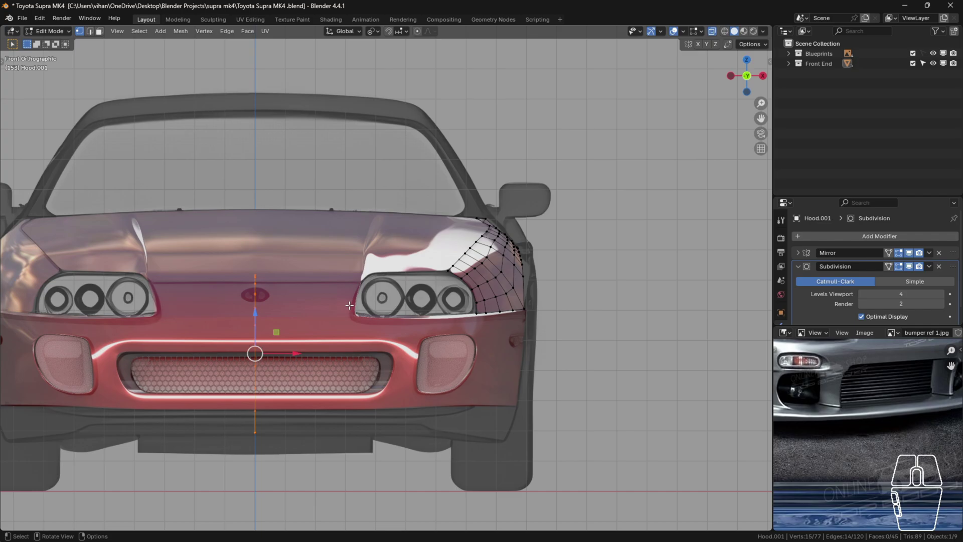
pyautogui.press('g')
pyautogui.press('x')
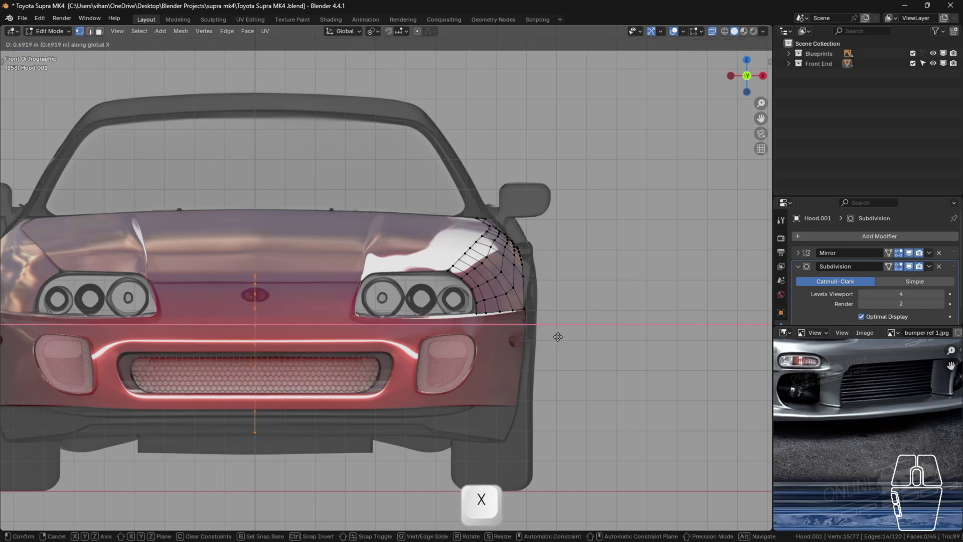
pyautogui.press('Escape')
# - Turn off Clipping in the Mirror modifier and move the arc about 0.9 m along X to the fender's outer side
pyautogui.scroll(-1, 857, 282)
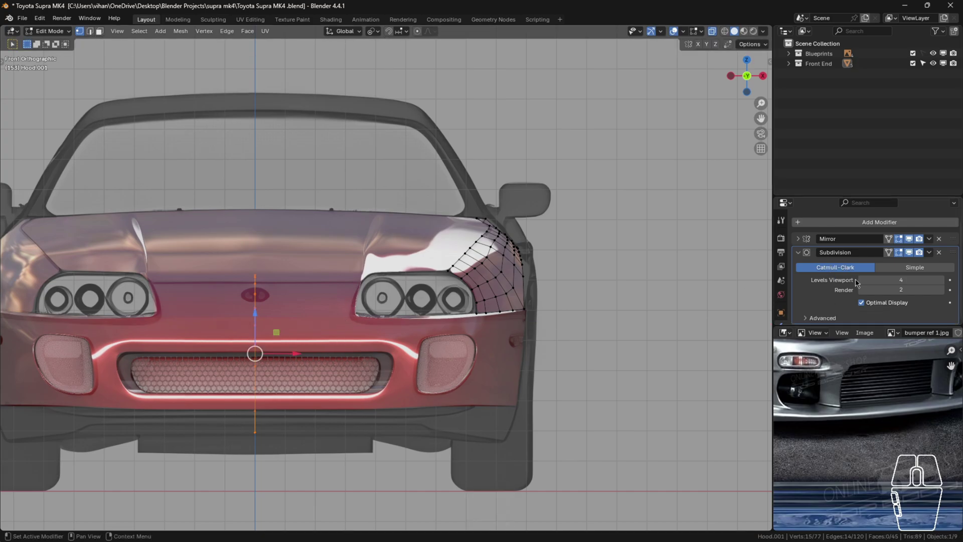
pyautogui.click(799, 239)
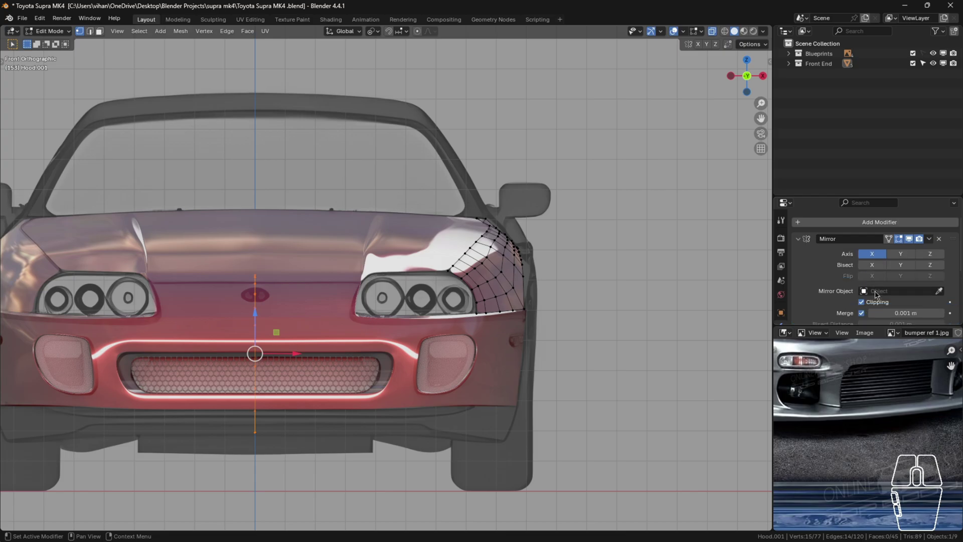
pyautogui.press('g')
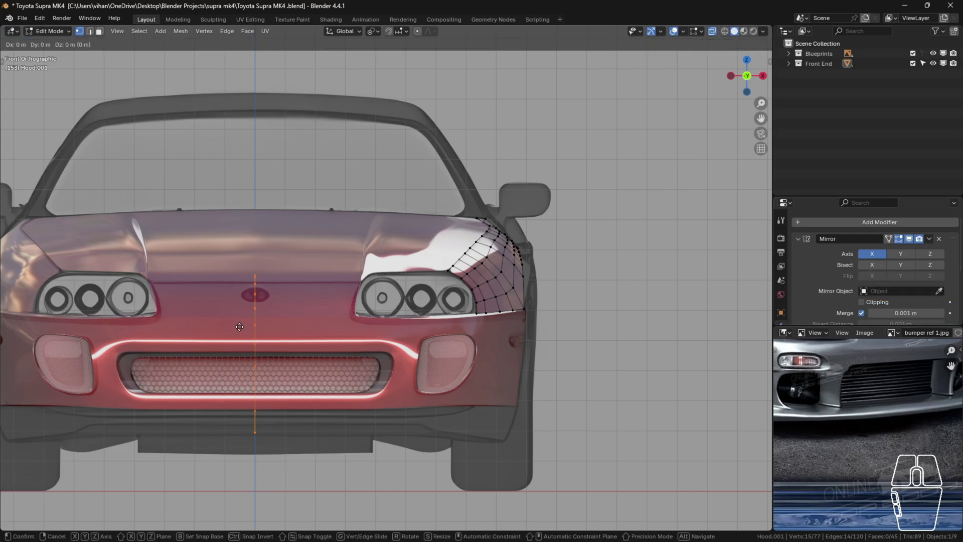
pyautogui.press('x')
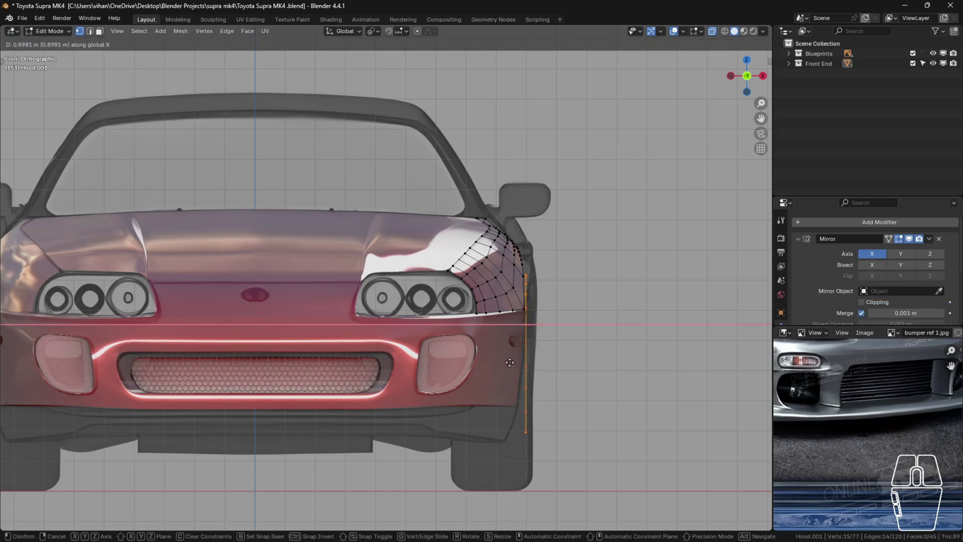
pyautogui.click(525, 353)
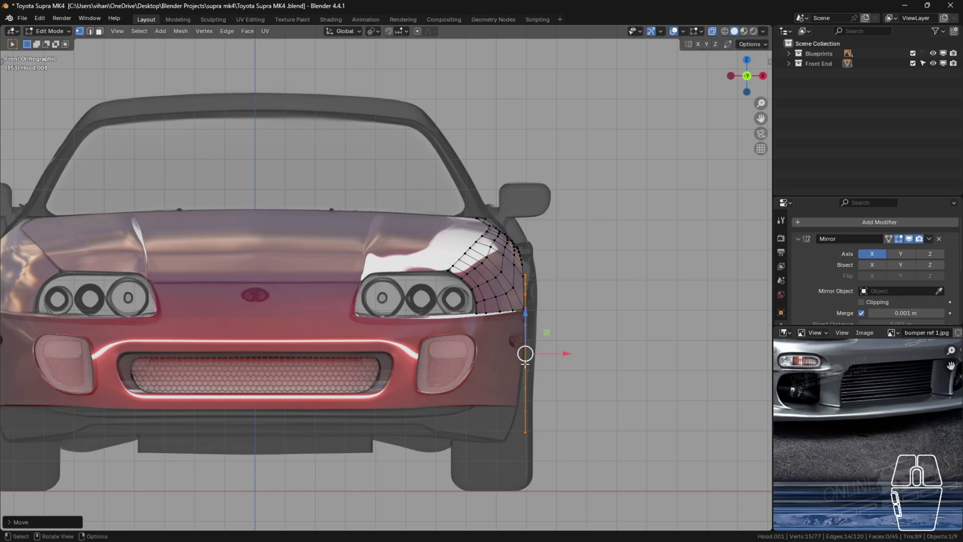
# - Move two arc vertices beside the bumper's lower half inward along X to follow the body's side outline in the front view
pyautogui.scroll(3, 525, 353)
pyautogui.click(518, 369)
pyautogui.moveTo(554, 370); pyautogui.dragTo(549, 372)
pyautogui.click(524, 404)
pyautogui.press('g')
pyautogui.press('x')
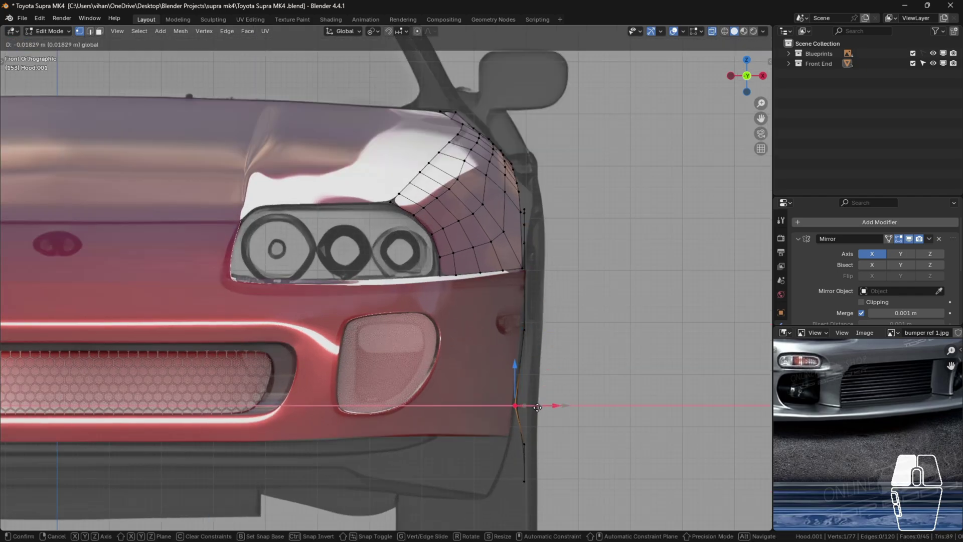
pyautogui.click(518, 404)
# - Move the arc's two lowest vertices inward along X, the bottom one about 0.056 m, onto the blueprint's lower body outline
pyautogui.click(524, 444)
pyautogui.press('g')
pyautogui.press('x')
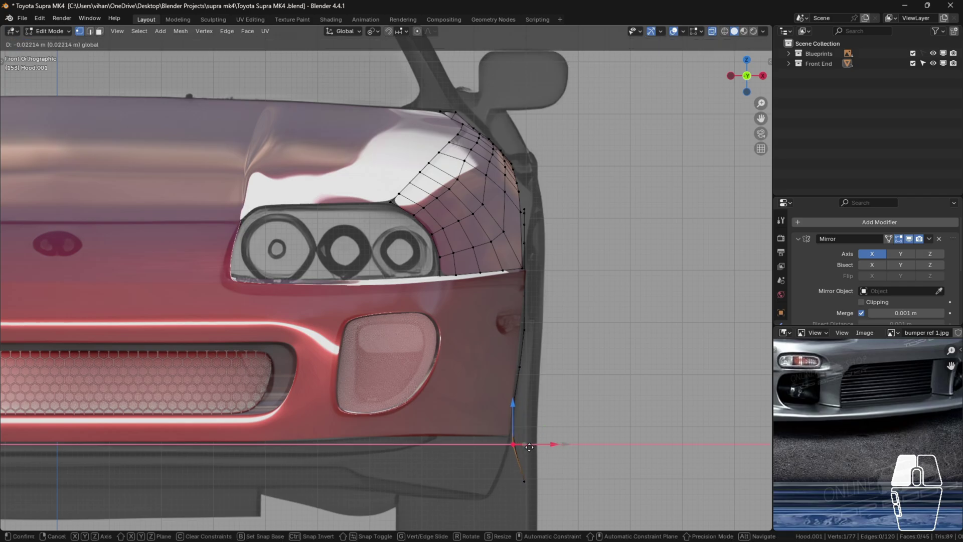
pyautogui.click(526, 449)
pyautogui.click(524, 481)
pyautogui.press('g')
pyautogui.press('x')
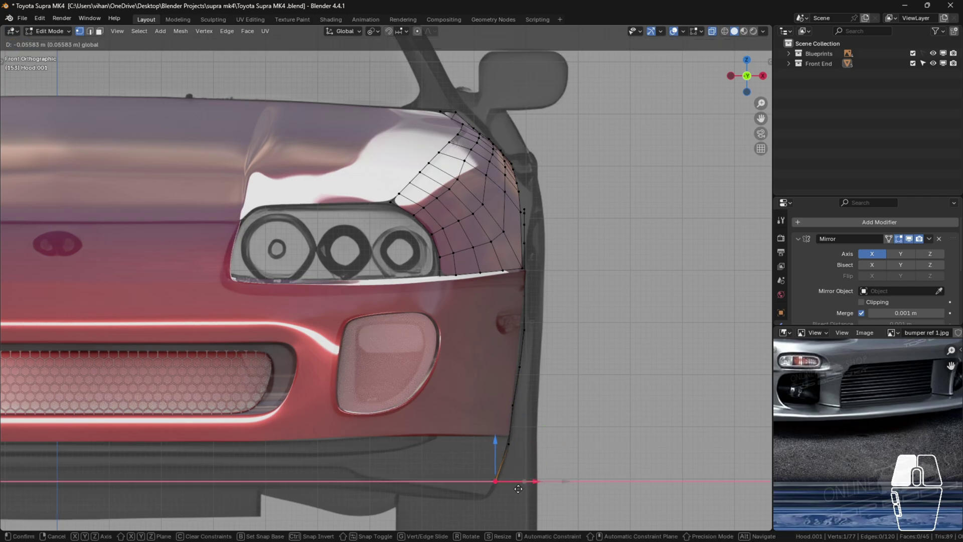
pyautogui.moveTo(518, 489); pyautogui.dragTo(519, 489)
# - Nudge the arc's third-lowest vertex about 0.006 m outward along X to smooth the curve in the front view
pyautogui.click(509, 444)
pyautogui.scroll(-4, 511, 431)
pyautogui.click(555, 445)
pyautogui.scroll(-2, 525, 430)
pyautogui.keyDown('shift'); pyautogui.moveTo(524, 434); pyautogui.dragTo(462, 438, button='middle'); pyautogui.keyUp('shift')
pyautogui.scroll(2, 463, 439)
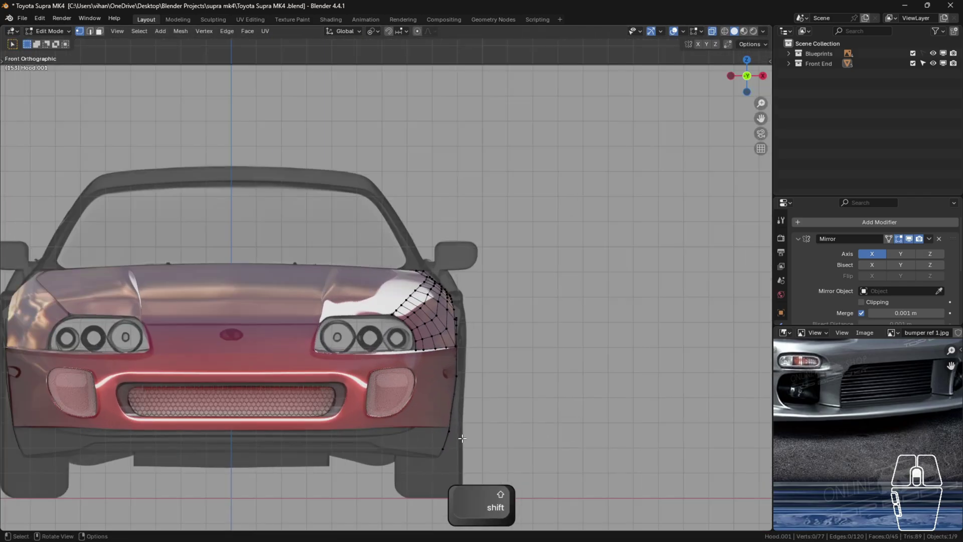
pyautogui.scroll(3, 462, 438)
pyautogui.click(442, 402)
pyautogui.scroll(2, 436, 405)
pyautogui.press('g')
pyautogui.press('x')
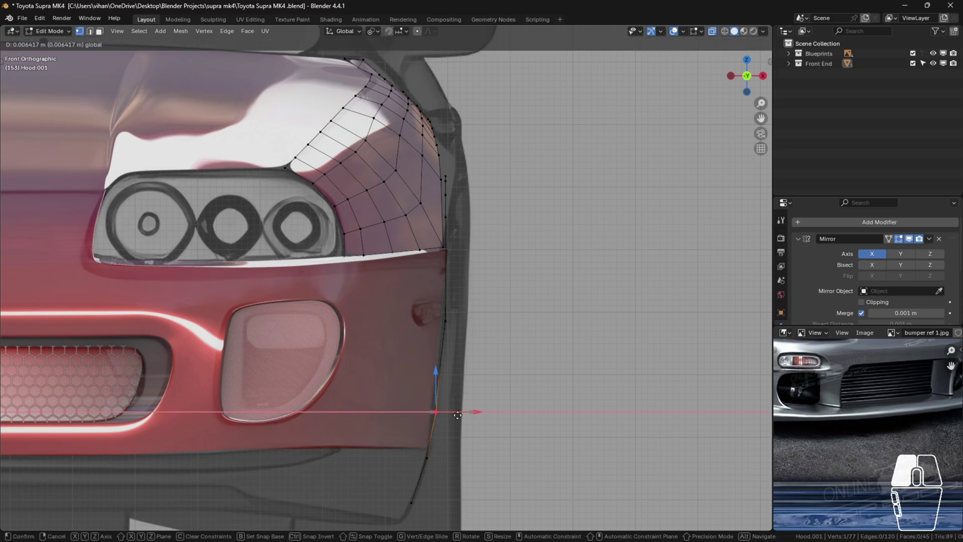
pyautogui.moveTo(458, 415); pyautogui.dragTo(457, 415)
pyautogui.click(497, 409)
# - Nudge the next vertex up the arc slightly inward along X to even out the side curve
pyautogui.keyDown('shift'); pyautogui.moveTo(442, 312); pyautogui.dragTo(446, 342, button='middle'); pyautogui.keyUp('shift')
pyautogui.scroll(1, 445, 342)
pyautogui.click(449, 352)
pyautogui.moveTo(486, 355); pyautogui.dragTo(483, 355)
pyautogui.click(514, 354)
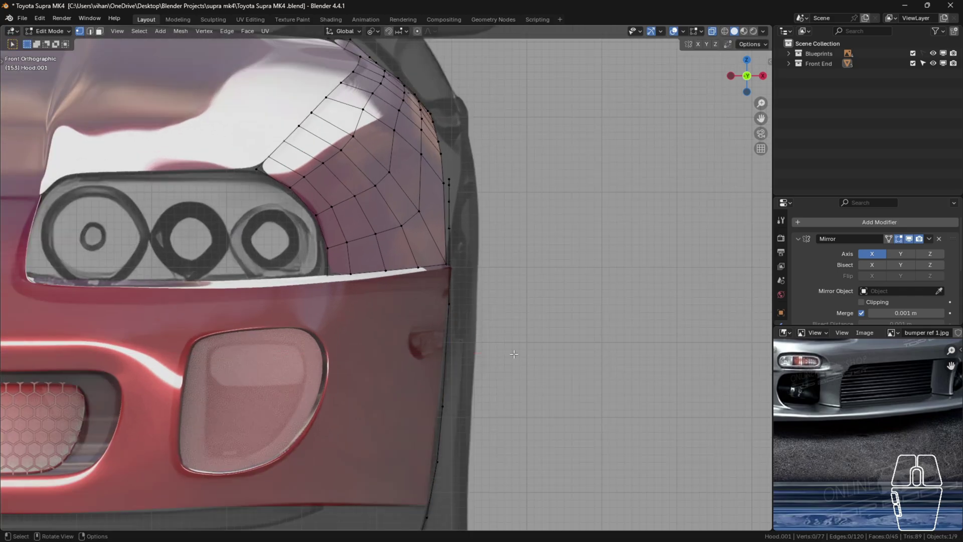
# - Merge the arc's front end vertex with the fender's extruded vertex near the bumper's rear upper corner
pyautogui.scroll(-6, 514, 354)
pyautogui.moveTo(514, 353); pyautogui.dragTo(391, 362, button='middle')
pyautogui.keyDown('shift'); pyautogui.moveTo(391, 362); pyautogui.dragTo(385, 385, button='middle'); pyautogui.keyUp('shift')
pyautogui.scroll(3, 457, 336)
pyautogui.scroll(4, 396, 346)
pyautogui.moveTo(334, 312); pyautogui.dragTo(355, 332)
pyautogui.press('m')
pyautogui.click(334, 290)
# - Move the merged vertex along the Z, Y and X axes to sit on the bumper's rear upper corner
pyautogui.moveTo(499, 381); pyautogui.dragTo(282, 261, button='middle')
pyautogui.press('a')
pyautogui.hotkey('alt', 'a')
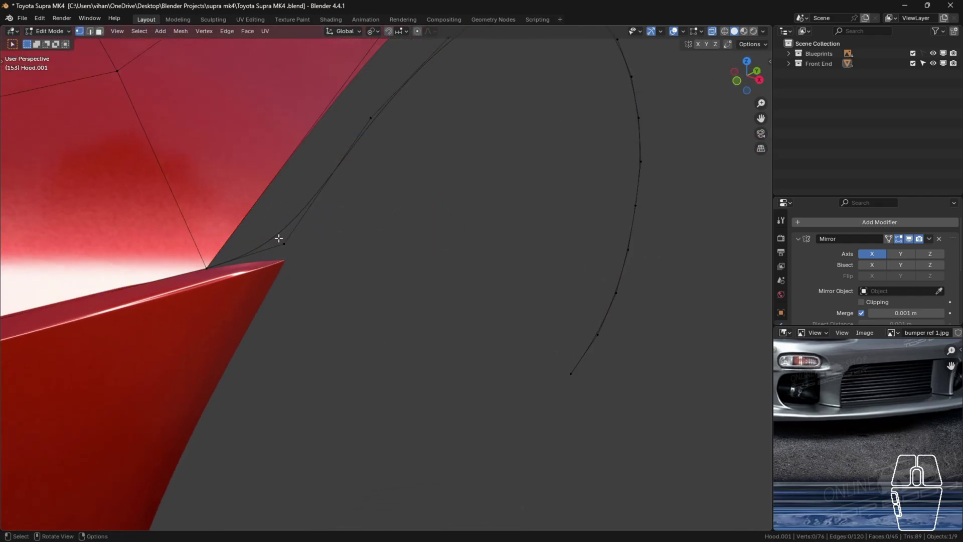
pyautogui.click(284, 244)
pyautogui.moveTo(283, 227); pyautogui.dragTo(283, 241)
pyautogui.scroll(4, 273, 244)
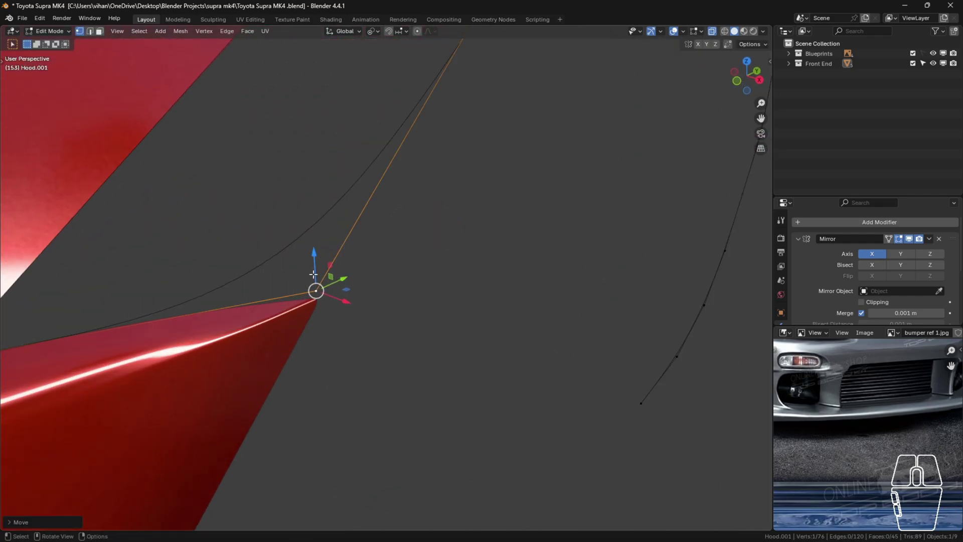
pyautogui.moveTo(343, 279); pyautogui.dragTo(336, 283)
pyautogui.moveTo(339, 304); pyautogui.dragTo(345, 308)
pyautogui.click(324, 276)
pyautogui.scroll(2, 301, 279)
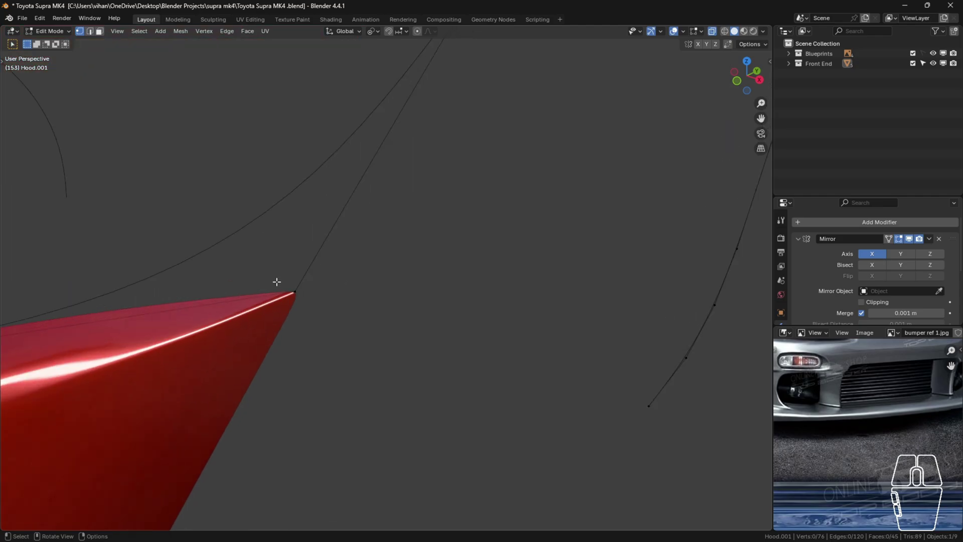
pyautogui.press('Tab')
pyautogui.press('Tab')
# - Shift two vertices on the upper rear of the arch slightly rearward along Y to match the side blueprint
pyautogui.scroll(-4, 402, 295)
pyautogui.keyDown('shift'); pyautogui.moveTo(402, 295); pyautogui.dragTo(217, 282, button='middle'); pyautogui.keyUp('shift')
pyautogui.keyDown('shift'); pyautogui.moveTo(217, 281); pyautogui.dragTo(334, 309, button='middle'); pyautogui.keyUp('shift')
pyautogui.press('KP_3')
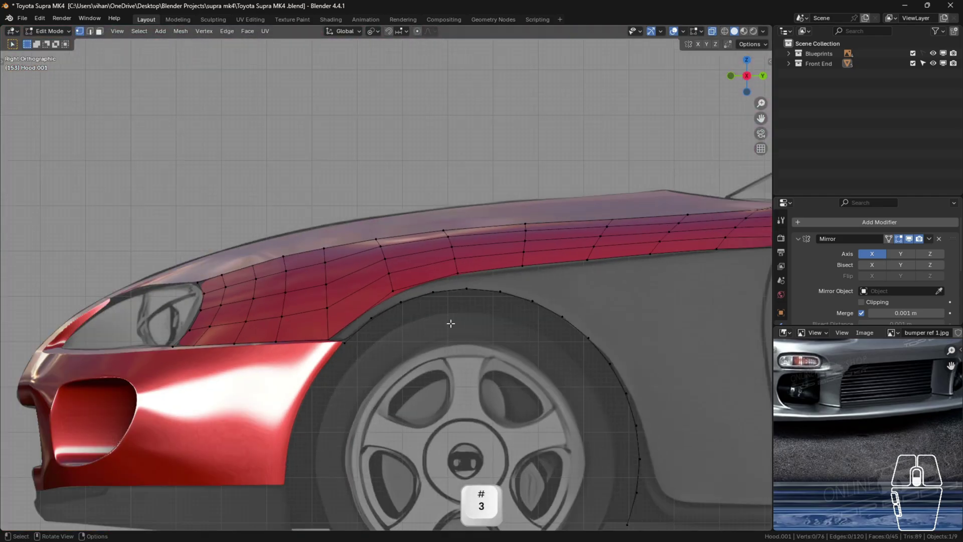
pyautogui.keyDown('shift'); pyautogui.moveTo(452, 318); pyautogui.dragTo(301, 393, button='middle'); pyautogui.keyUp('shift')
pyautogui.scroll(-1, 301, 394)
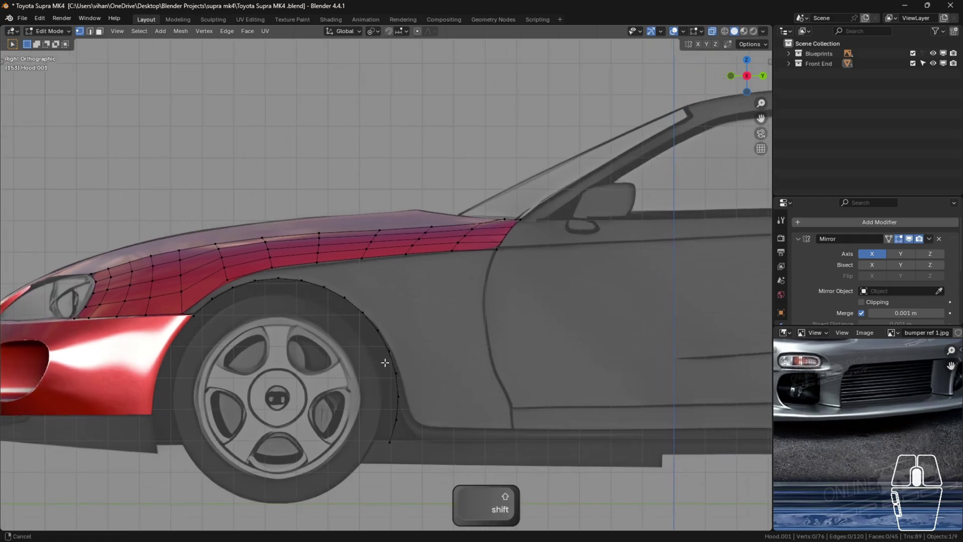
pyautogui.scroll(2, 394, 372)
pyautogui.click(402, 409)
pyautogui.scroll(1, 390, 368)
pyautogui.click(388, 340)
pyautogui.moveTo(422, 339); pyautogui.dragTo(425, 340)
pyautogui.click(370, 305)
pyautogui.moveTo(393, 304); pyautogui.dragTo(396, 305)
# - Shift the next three lower vertices of the rear arch rearward along Y onto the blueprint's arch edge
pyautogui.click(401, 378)
pyautogui.moveTo(426, 380); pyautogui.dragTo(433, 379)
pyautogui.click(406, 419)
pyautogui.moveTo(432, 421); pyautogui.dragTo(446, 423)
pyautogui.click(446, 423)
pyautogui.click(400, 458)
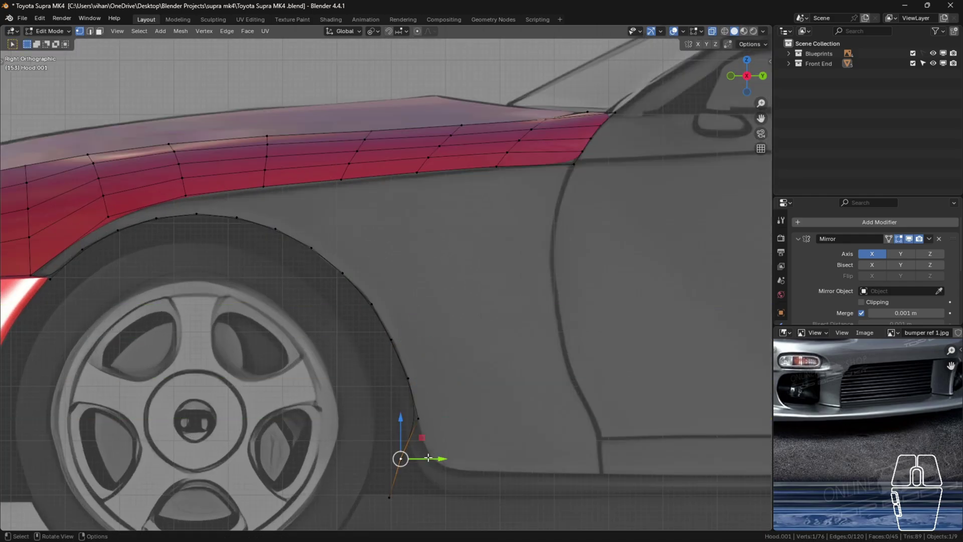
pyautogui.press('g')
pyautogui.press('y')
pyautogui.click(435, 455)
# - Move the arc's end vertex rearward along Y and about 0.02 m up along Z to the fender's bottom edge
pyautogui.click(389, 497)
pyautogui.press('g')
pyautogui.press('y')
pyautogui.click(484, 486)
pyautogui.press('g')
pyautogui.press('z')
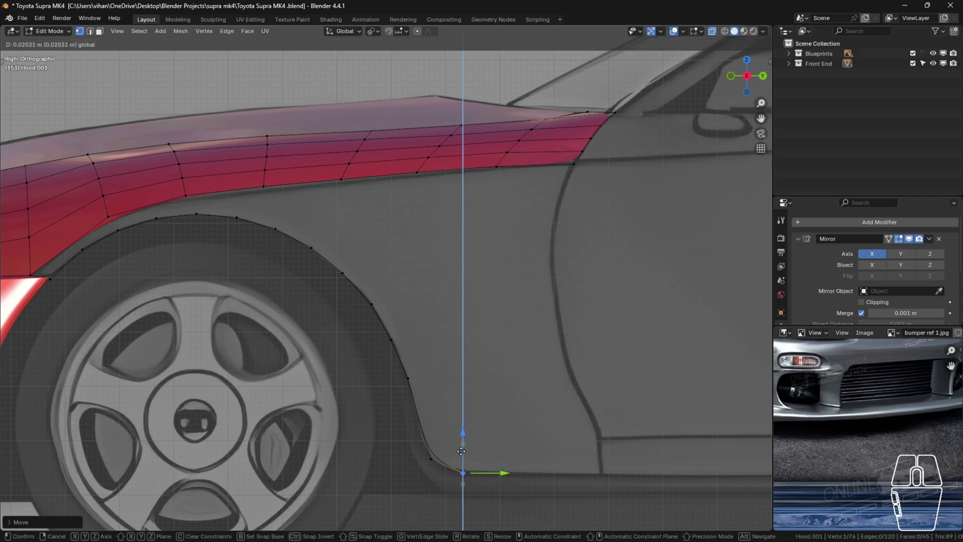
pyautogui.click(461, 452)
# - Adjust the vertex at the arch's bottom corner and the end vertex to follow the fender's bottom edge on the blueprint
pyautogui.click(431, 458)
pyautogui.moveTo(431, 459); pyautogui.dragTo(464, 453)
pyautogui.hotkey('ctrl', 'z')
pyautogui.click(466, 472)
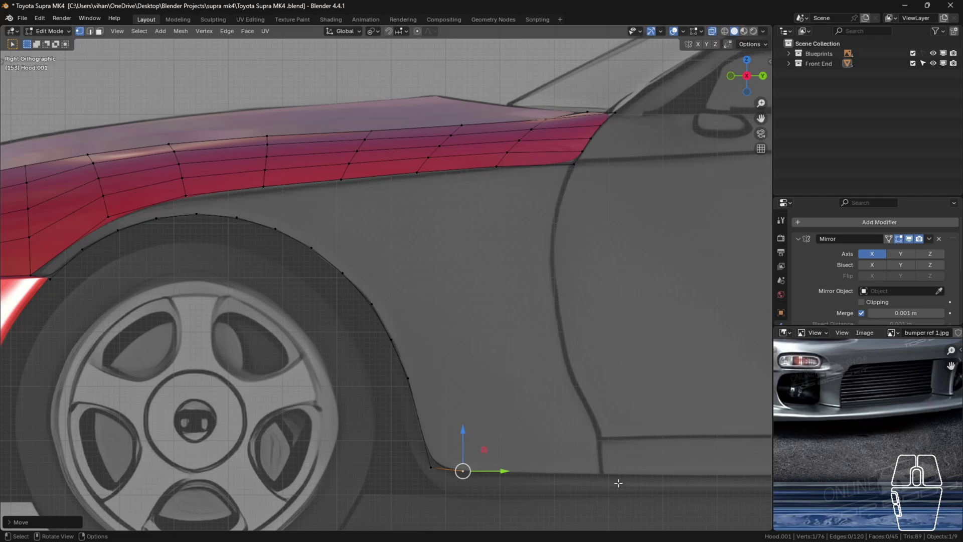
# - Extrude the outline's end vertex rearward along the fender's bottom edge to the door gap, and extrude it upward to the sill line
pyautogui.press('r')
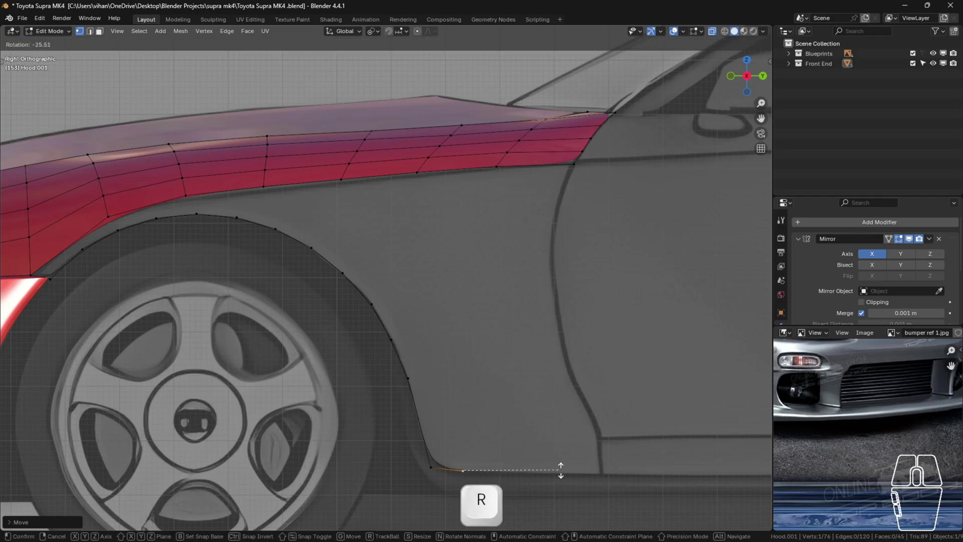
pyautogui.press('Escape')
pyautogui.press('e')
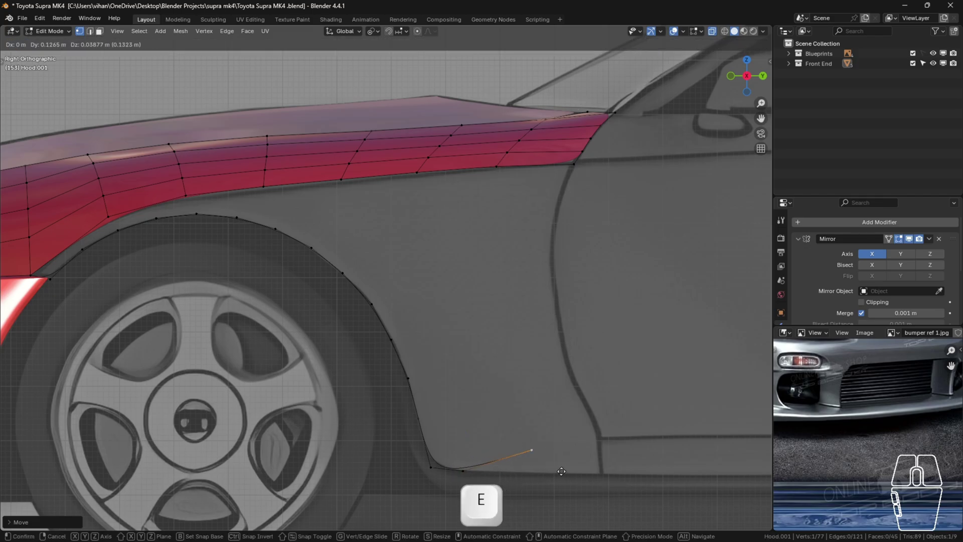
pyautogui.click(622, 491)
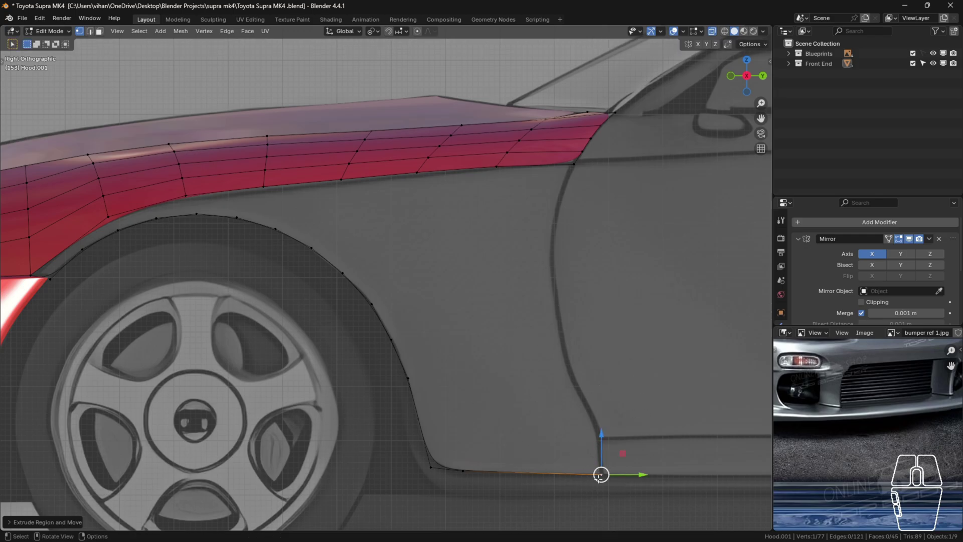
pyautogui.press('e')
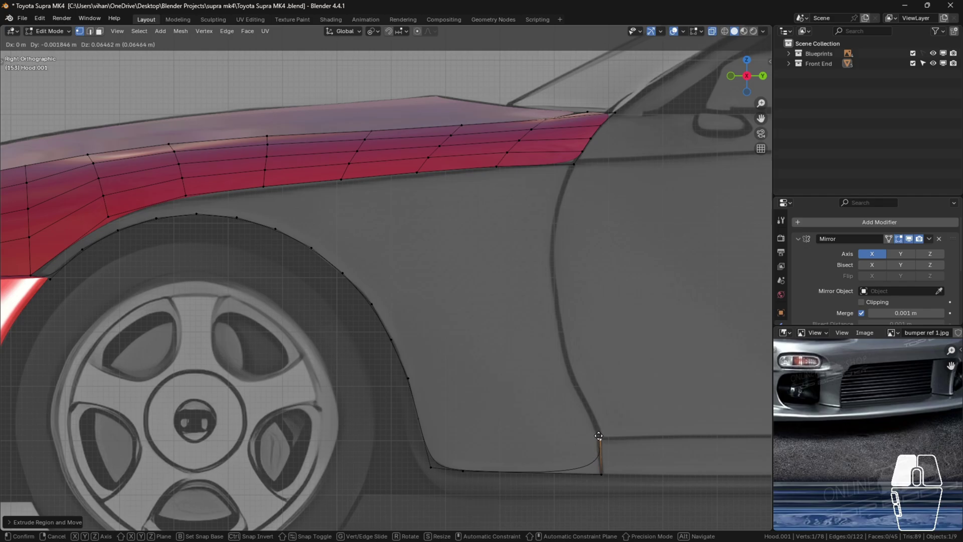
pyautogui.click(599, 436)
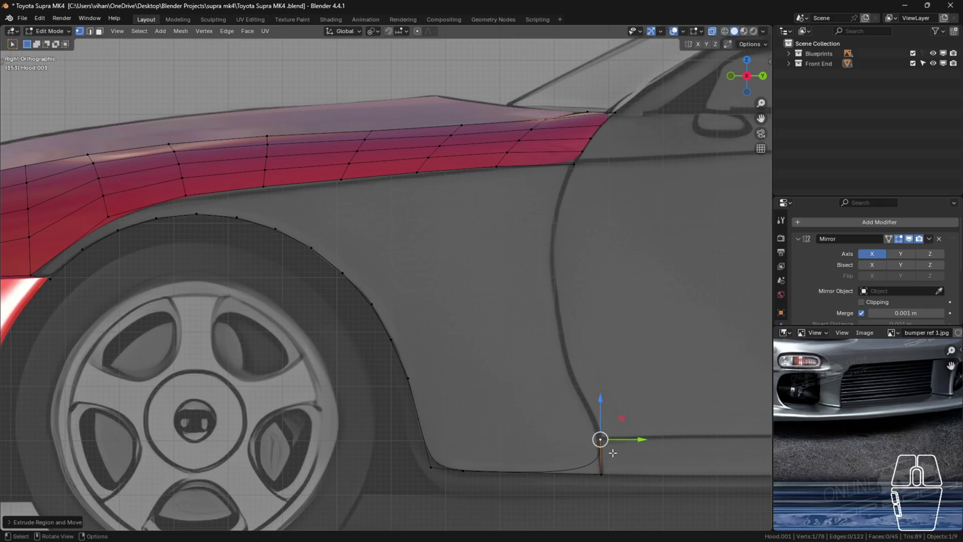
# - Connect the new sill-line vertex to the upper panel's rear lower corner with an edge and subdivide it with 7 cuts
pyautogui.keyDown('shift'); pyautogui.click(575, 165); pyautogui.keyUp('shift')
pyautogui.press('f')
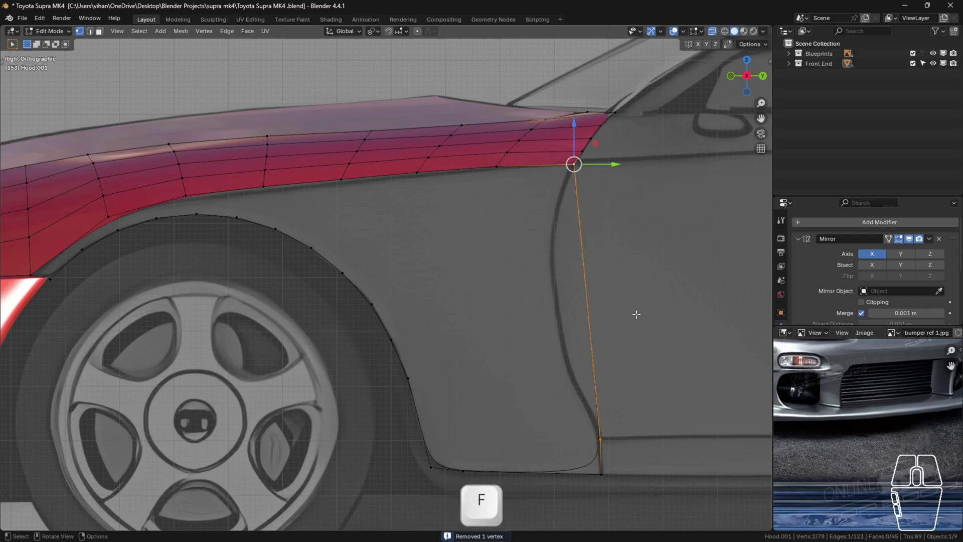
pyautogui.click(573, 282)
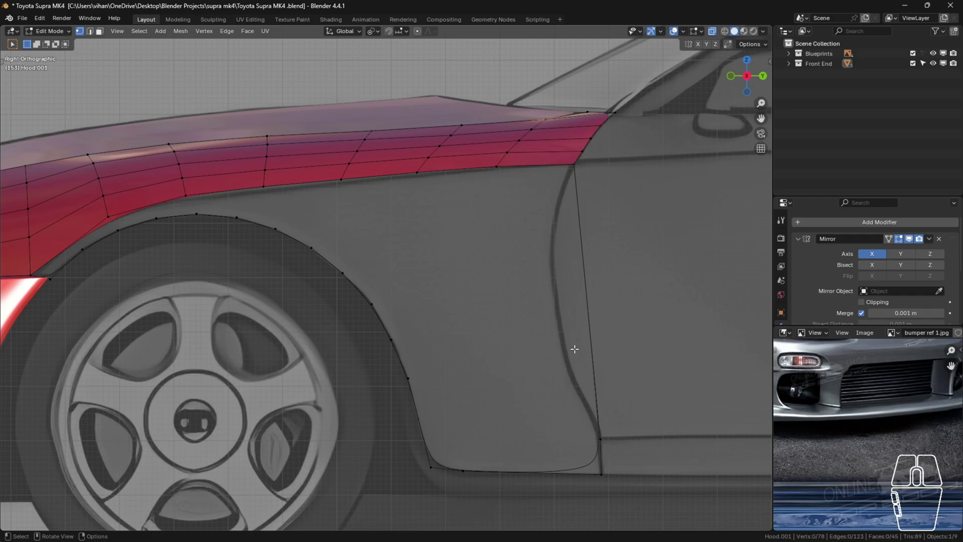
pyautogui.hotkey('ctrl', 'r')
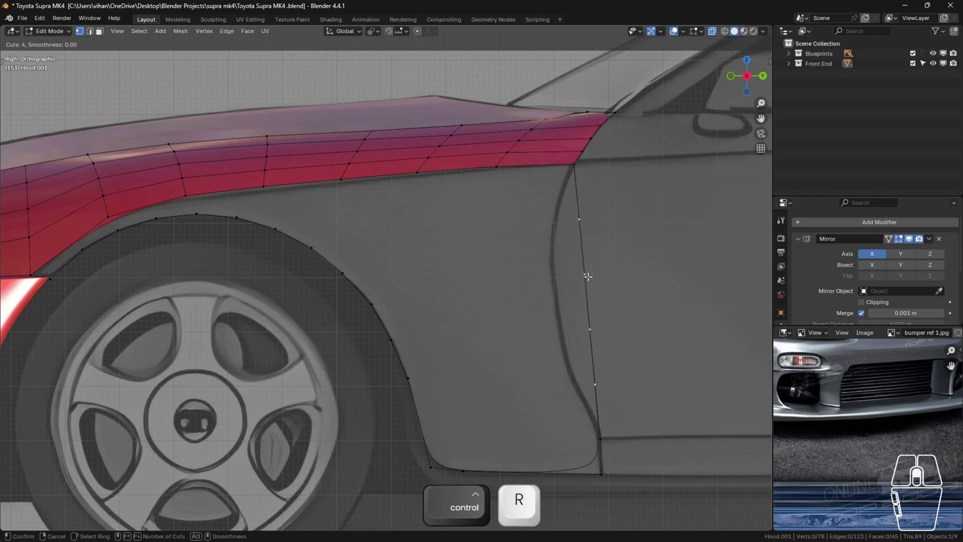
pyautogui.scroll(3, 589, 277)
pyautogui.click(588, 276)
# - Move the upper four vertices of the new rear edge forward along Y onto the blueprint's door gap
pyautogui.click(577, 198)
pyautogui.moveTo(607, 198); pyautogui.dragTo(590, 200)
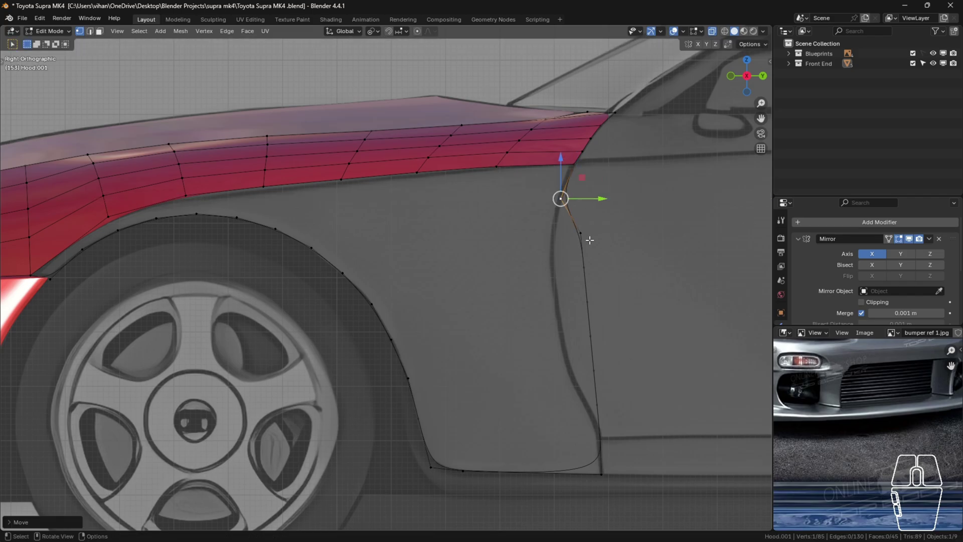
pyautogui.click(590, 240)
pyautogui.moveTo(601, 234); pyautogui.dragTo(573, 236)
pyautogui.click(586, 268)
pyautogui.moveTo(608, 266); pyautogui.dragTo(572, 267)
pyautogui.click(591, 303)
pyautogui.moveTo(605, 304); pyautogui.dragTo(571, 307)
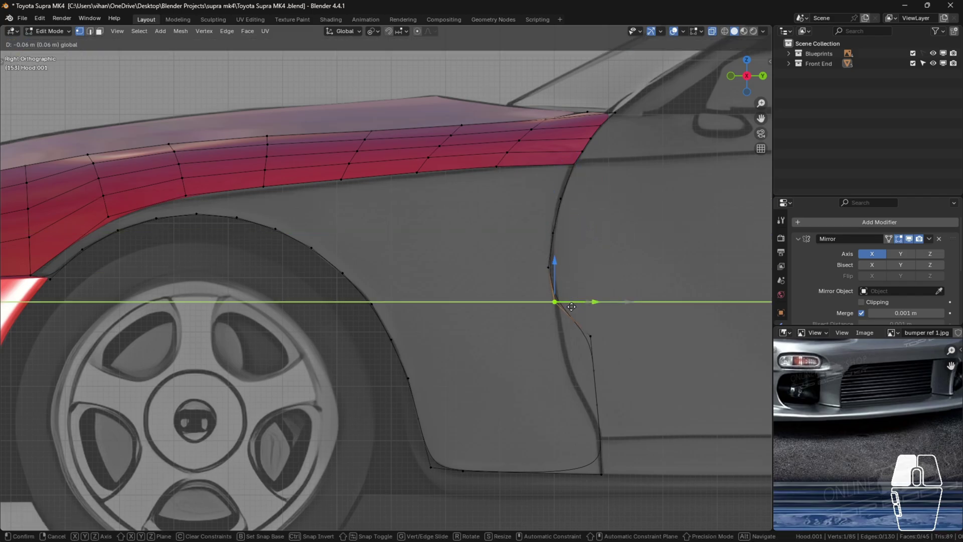
pyautogui.click(572, 306)
# - Shift the lower three cut vertices of the rear edge forward along Y to follow the door gap's curve
pyautogui.click(591, 336)
pyautogui.press('g')
pyautogui.press('y')
pyautogui.click(561, 334)
pyautogui.click(594, 370)
pyautogui.press('g')
pyautogui.press('y')
pyautogui.click(568, 371)
pyautogui.click(597, 405)
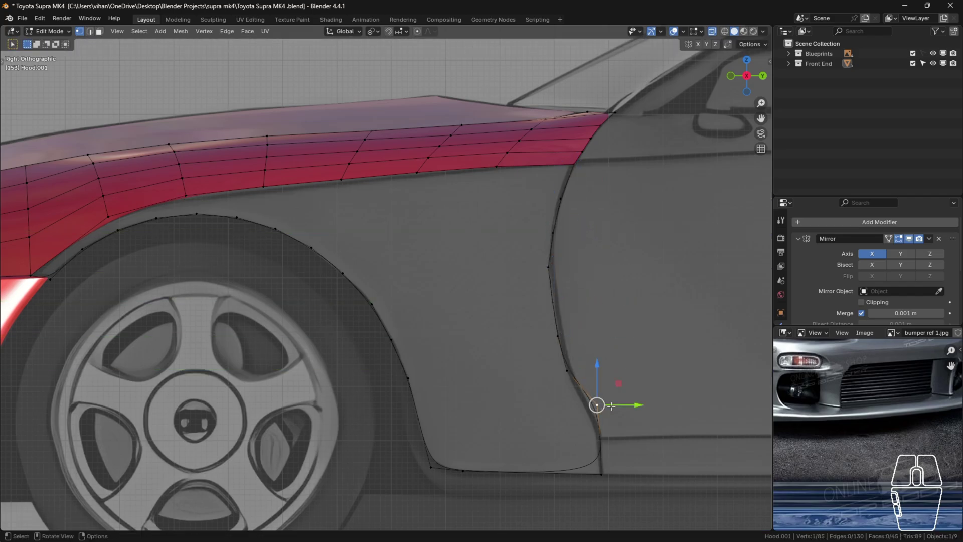
# - Hide the front part of the fender mesh together with its wheel arch vertices
pyautogui.hotkey('alt', 'a')
pyautogui.scroll(-2, 602, 351)
pyautogui.scroll(-2, 595, 365)
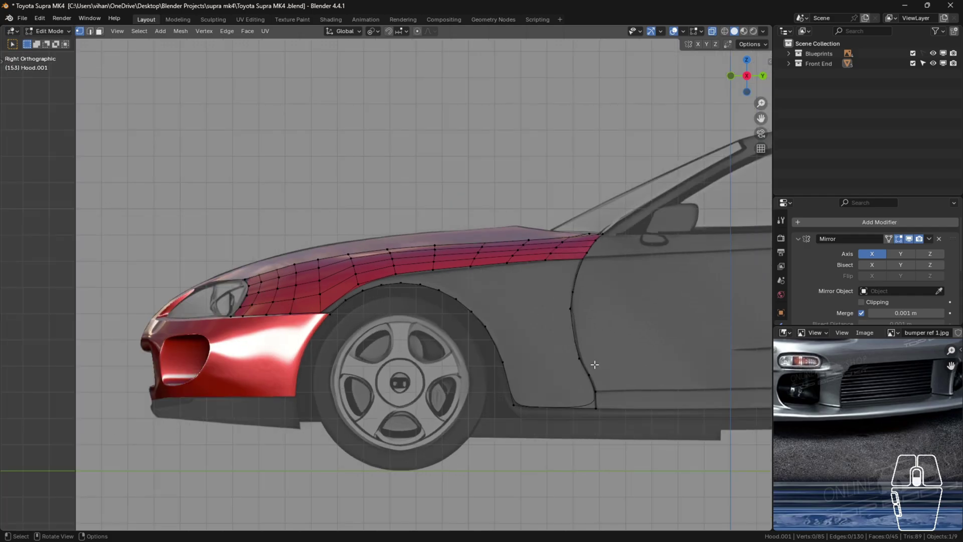
pyautogui.scroll(-2, 594, 365)
pyautogui.moveTo(557, 369); pyautogui.dragTo(553, 303, button='middle')
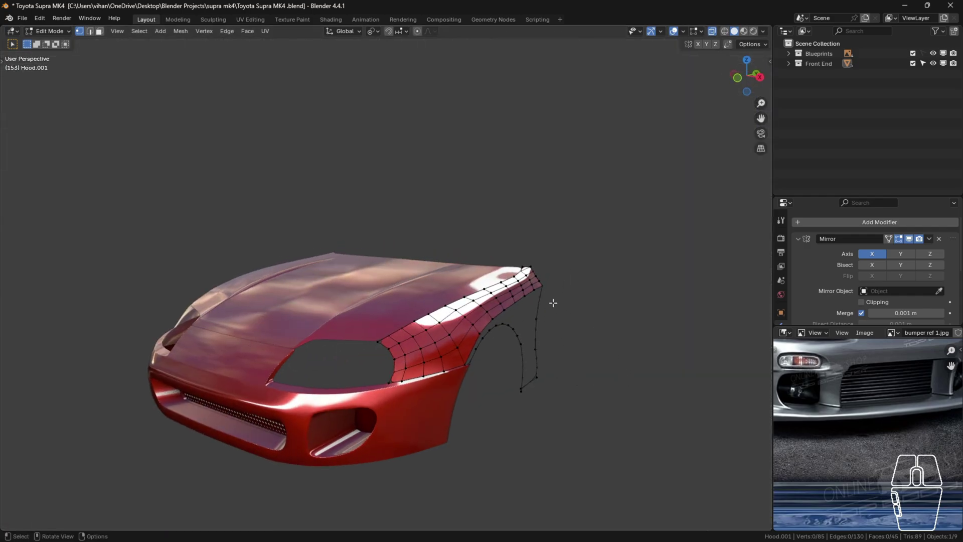
pyautogui.scroll(5, 517, 321)
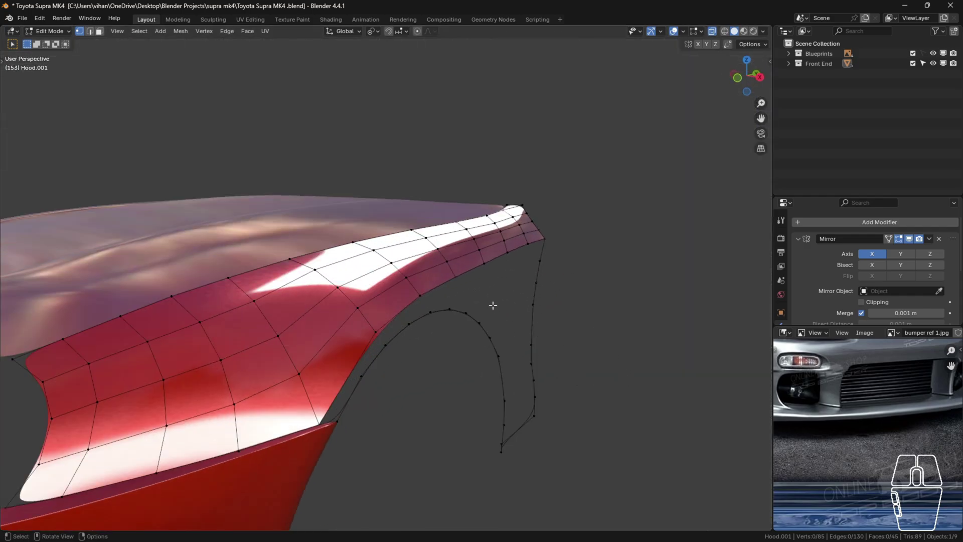
pyautogui.scroll(-2, 468, 305)
pyautogui.moveTo(92, 137); pyautogui.dragTo(479, 435)
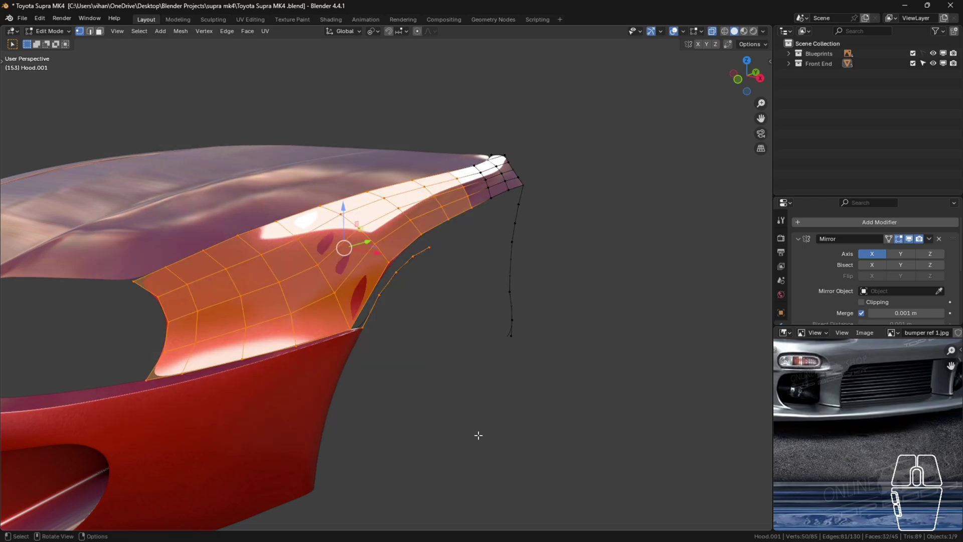
pyautogui.press('h')
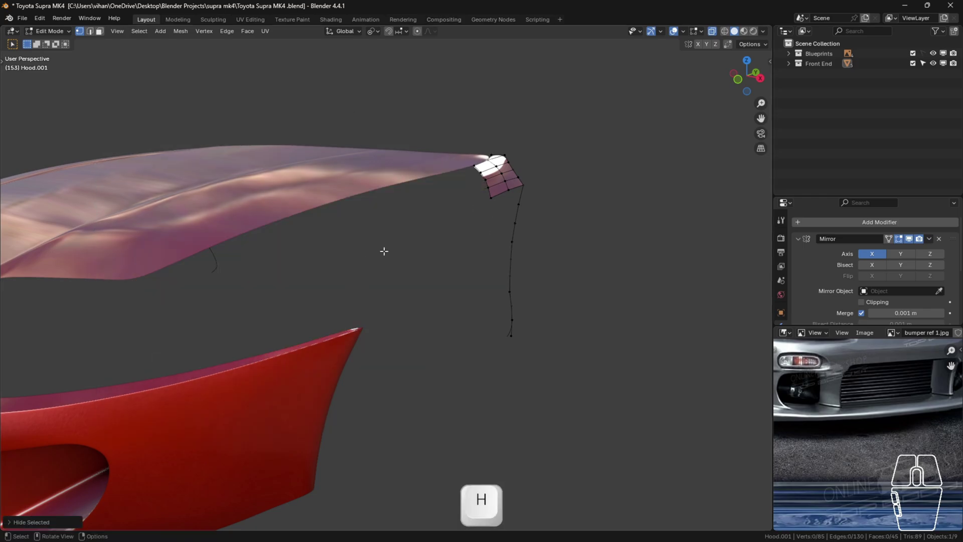
# - Move the top three door-gap vertices outward along X to follow the car's side in the front blueprint
pyautogui.press('KP_1')
pyautogui.scroll(1, 384, 261)
pyautogui.click(387, 232)
pyautogui.scroll(3, 402, 221)
pyautogui.moveTo(403, 246); pyautogui.dragTo(420, 253)
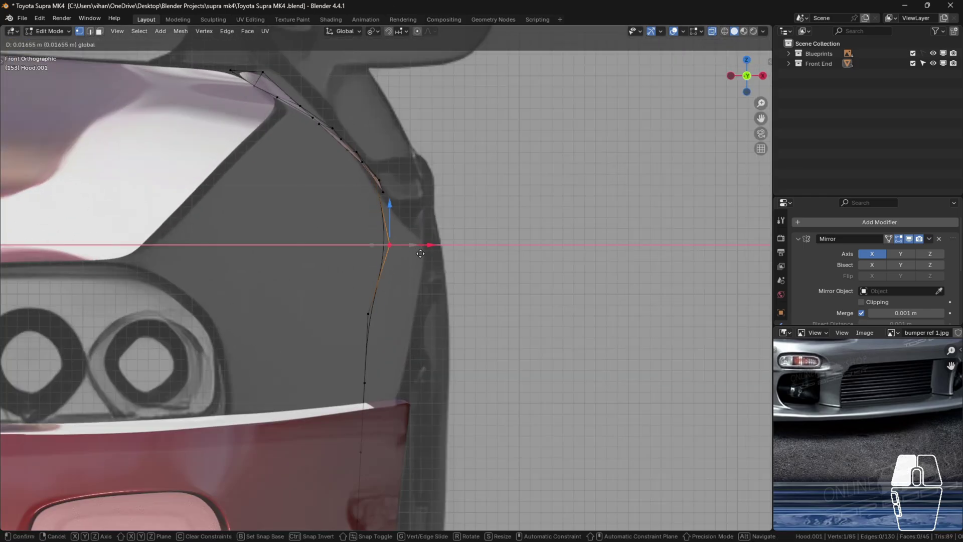
pyautogui.click(453, 262)
pyautogui.click(367, 314)
pyautogui.press('g')
pyautogui.press('x')
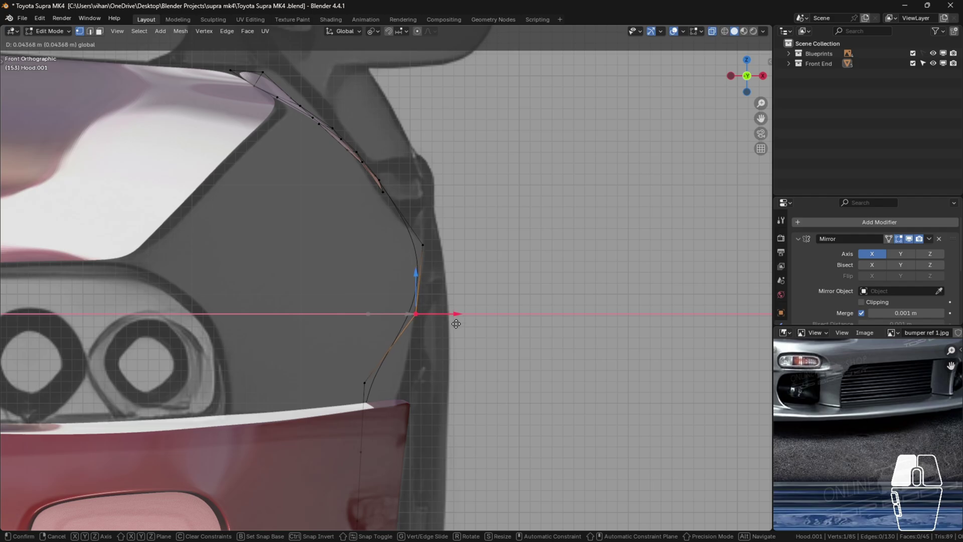
pyautogui.moveTo(456, 324); pyautogui.dragTo(456, 324)
pyautogui.click(365, 383)
pyautogui.moveTo(406, 386); pyautogui.dragTo(443, 387)
# - Shift the fourth, fifth and sixth door-gap vertices outward along X to smooth the fender's side profile
pyautogui.scroll(-1, 422, 394)
pyautogui.keyDown('shift'); pyautogui.moveTo(370, 416); pyautogui.dragTo(353, 265, button='middle'); pyautogui.keyUp('shift')
pyautogui.click(355, 285)
pyautogui.moveTo(382, 287); pyautogui.dragTo(403, 287)
pyautogui.scroll(-2, 394, 317)
pyautogui.keyDown('shift'); pyautogui.moveTo(389, 332); pyautogui.dragTo(415, 271, button='middle'); pyautogui.keyUp('shift')
pyautogui.click(390, 275)
pyautogui.moveTo(412, 279); pyautogui.dragTo(422, 280)
pyautogui.click(388, 314)
pyautogui.moveTo(406, 318); pyautogui.dragTo(411, 318)
# - Nudge the seventh cut vertex and the sill-line vertex slightly outward along X
pyautogui.click(386, 355)
pyautogui.moveTo(407, 358); pyautogui.dragTo(414, 358)
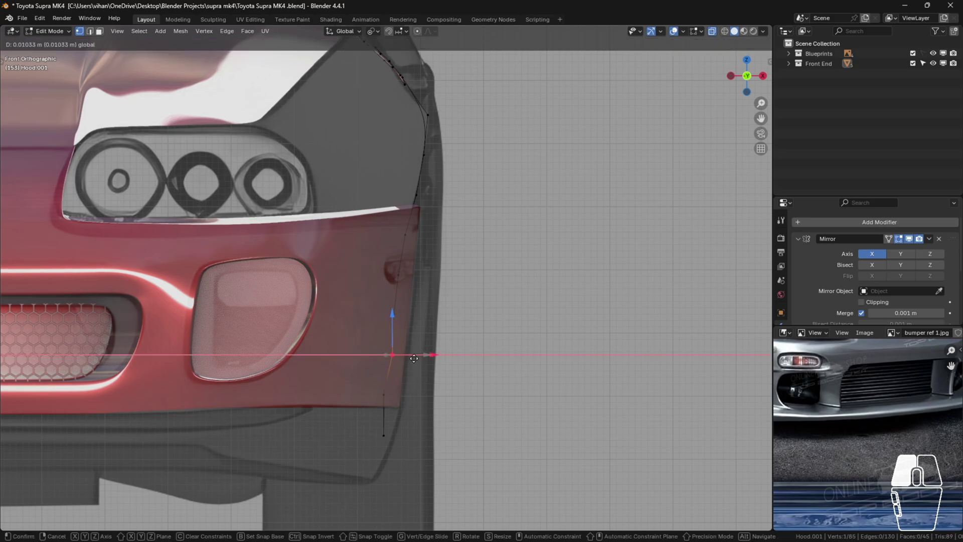
pyautogui.click(414, 358)
pyautogui.click(388, 394)
pyautogui.press('g')
pyautogui.press('x')
pyautogui.moveTo(400, 396); pyautogui.dragTo(401, 397)
pyautogui.click(477, 408)
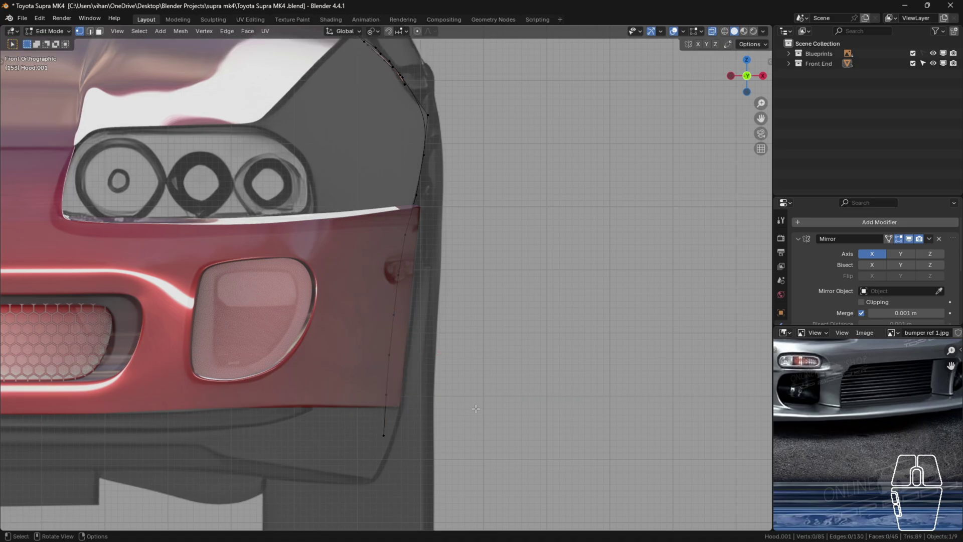
# - Leave Edit Mode and hide the front bumper and the front grille parts to expose the front blueprint
pyautogui.scroll(-3, 425, 239)
pyautogui.scroll(2, 417, 223)
pyautogui.scroll(-2, 502, 275)
pyautogui.keyDown('shift'); pyautogui.moveTo(502, 275); pyautogui.dragTo(455, 305, button='middle'); pyautogui.keyUp('shift')
pyautogui.press('3')
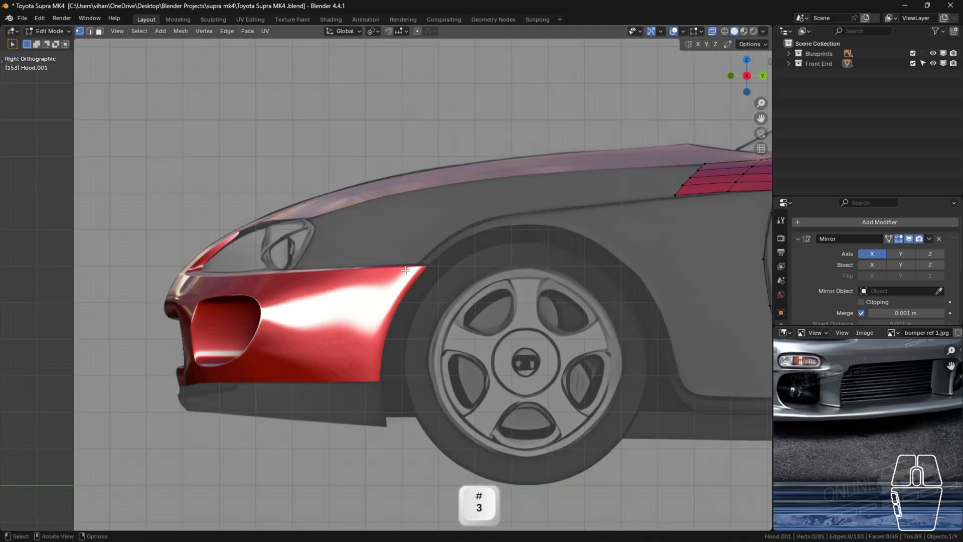
pyautogui.press('Tab')
pyautogui.click(327, 289)
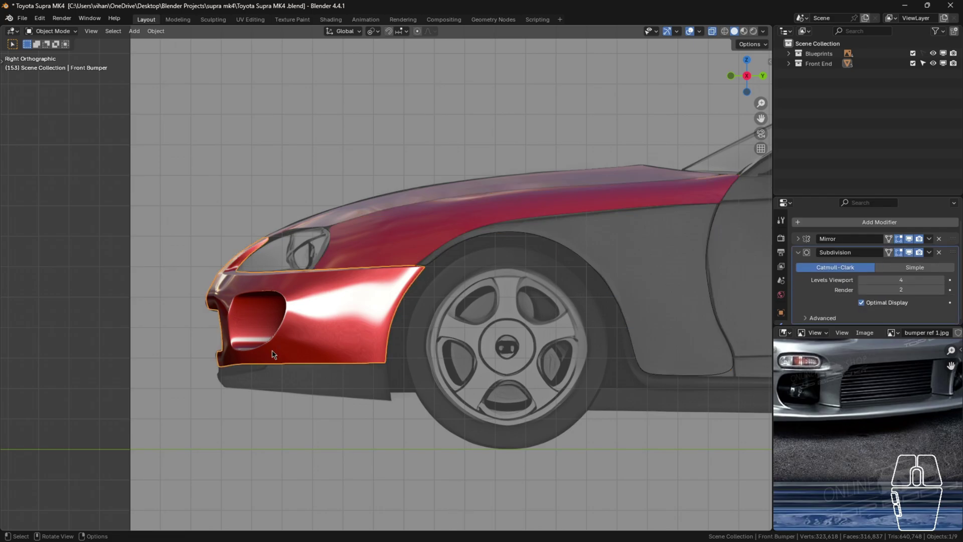
pyautogui.moveTo(329, 291); pyautogui.dragTo(386, 335, button='middle')
pyautogui.press('h')
pyautogui.click(185, 317)
pyautogui.press('h')
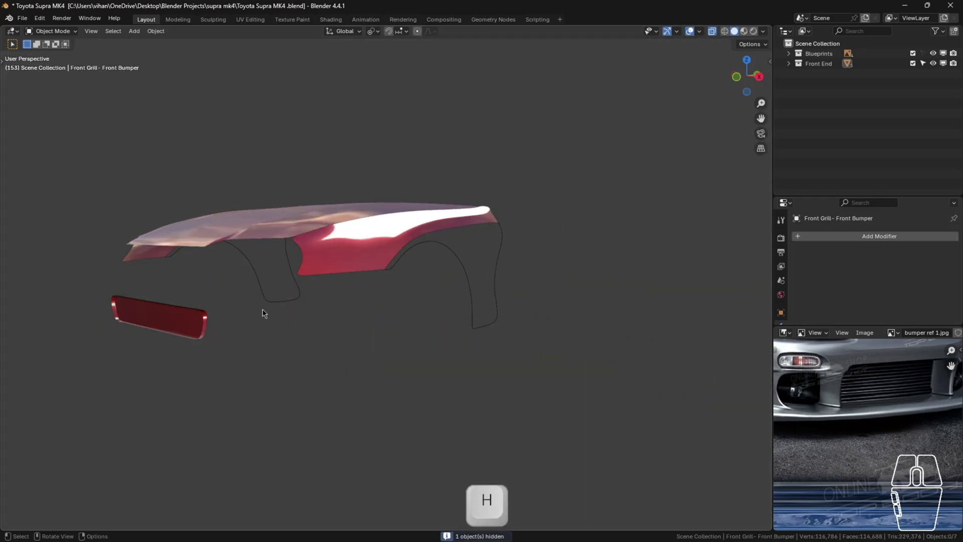
pyautogui.scroll(-2, 236, 311)
pyautogui.keyDown('shift'); pyautogui.moveTo(221, 304); pyautogui.dragTo(283, 333, button='middle'); pyautogui.keyUp('shift')
pyautogui.press('1')
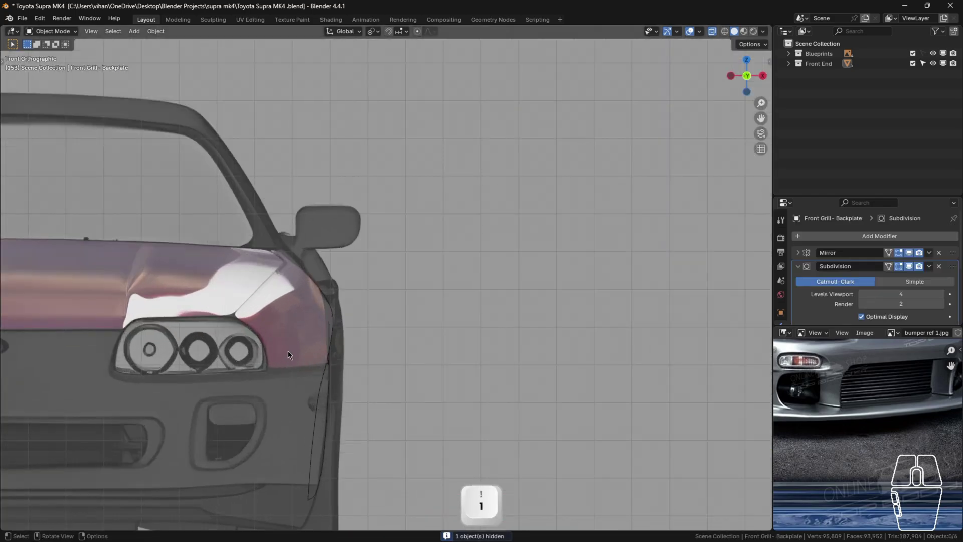
# - Reopen the fender mesh for editing and move the fourth door-gap vertex outward along X onto the blueprint's side line
pyautogui.click(320, 382)
pyautogui.press('Tab')
pyautogui.scroll(2, 326, 381)
pyautogui.keyDown('shift'); pyautogui.moveTo(327, 380); pyautogui.dragTo(380, 277, button='middle'); pyautogui.keyUp('shift')
pyautogui.click(378, 279)
pyautogui.moveTo(397, 279); pyautogui.dragTo(399, 252)
pyautogui.click(383, 243)
pyautogui.scroll(4, 386, 241)
pyautogui.click(403, 252)
# - Move the fifth and sixth door-gap vertices outward along X to match the front blueprint's side contour
pyautogui.click(344, 392)
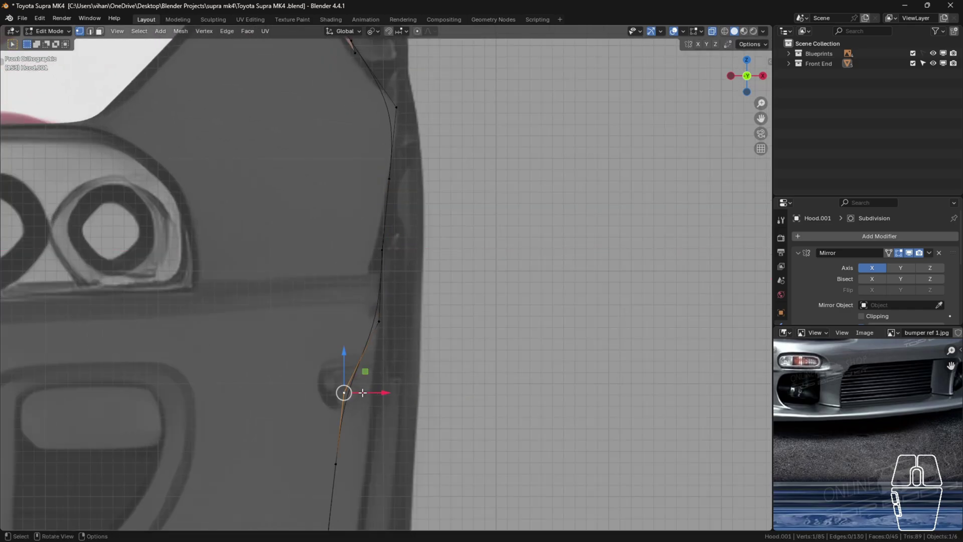
pyautogui.press('g')
pyautogui.press('x')
pyautogui.moveTo(418, 394); pyautogui.dragTo(417, 393)
pyautogui.keyDown('shift'); pyautogui.moveTo(348, 473); pyautogui.dragTo(396, 277, button='middle'); pyautogui.keyUp('shift')
pyautogui.click(386, 270)
pyautogui.moveTo(425, 269); pyautogui.dragTo(457, 269)
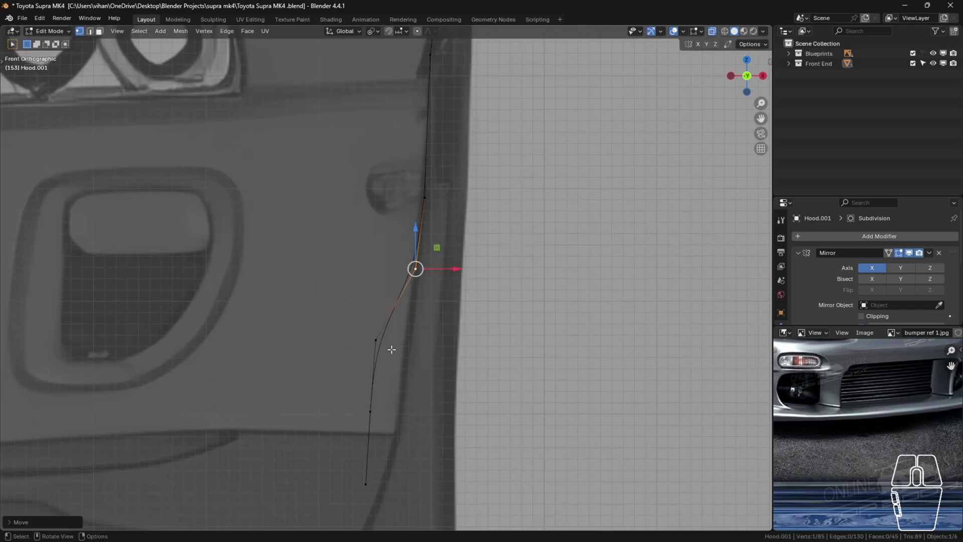
# - Shift the lowest three door-gap vertices outward along X to follow the body's inward curve down to the sill
pyautogui.click(379, 340)
pyautogui.moveTo(417, 340); pyautogui.dragTo(451, 340)
pyautogui.click(367, 414)
pyautogui.moveTo(410, 411); pyautogui.dragTo(443, 411)
pyautogui.click(389, 482)
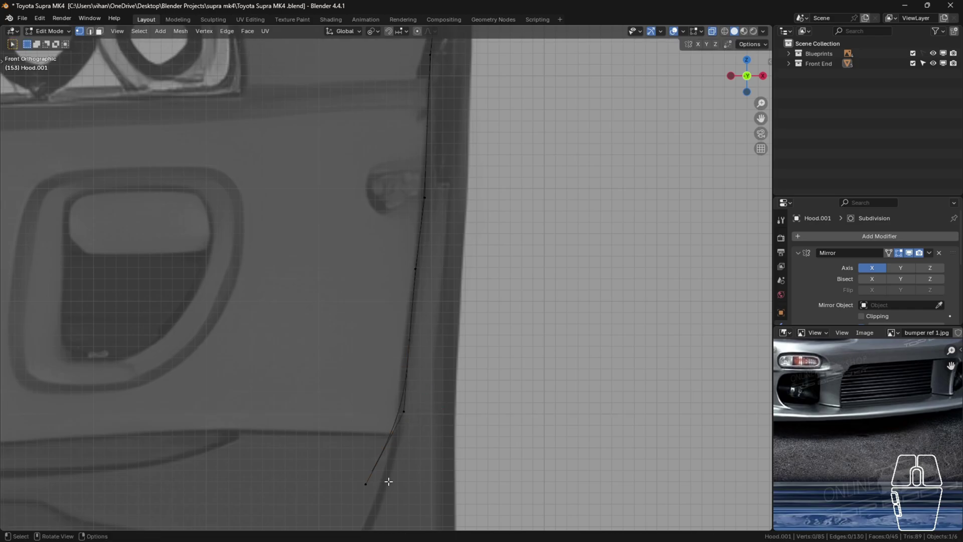
pyautogui.moveTo(394, 485); pyautogui.dragTo(409, 485)
pyautogui.click(453, 402)
# - Using the back view blueprint, move the second and third door-gap vertices outward along X to the widest body contour
pyautogui.scroll(-6, 454, 402)
pyautogui.press('KP_3')
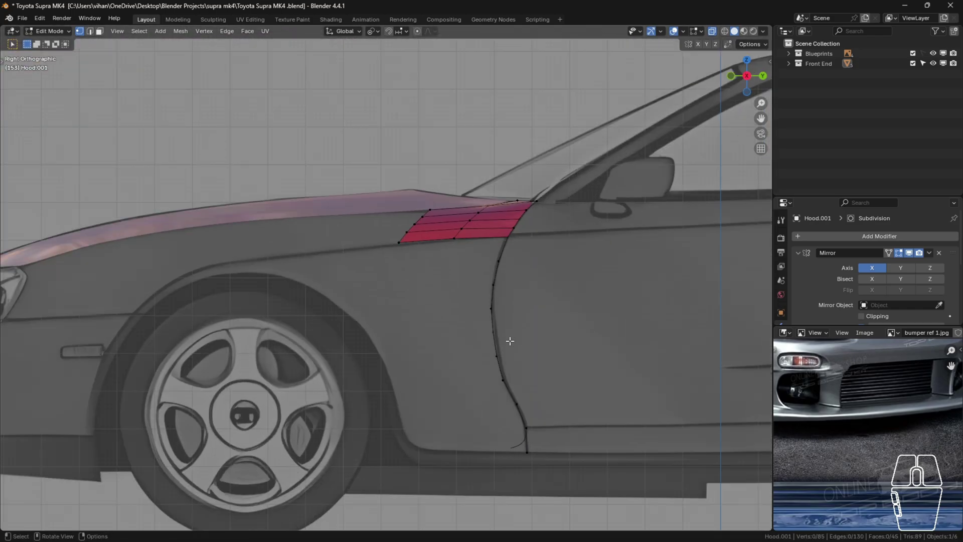
pyautogui.scroll(-1, 510, 340)
pyautogui.scroll(-3, 451, 346)
pyautogui.moveTo(450, 346); pyautogui.dragTo(561, 417, button='middle')
pyautogui.keyDown('shift'); pyautogui.moveTo(554, 321); pyautogui.dragTo(484, 286, button='middle'); pyautogui.keyUp('shift')
pyautogui.scroll(2, 484, 286)
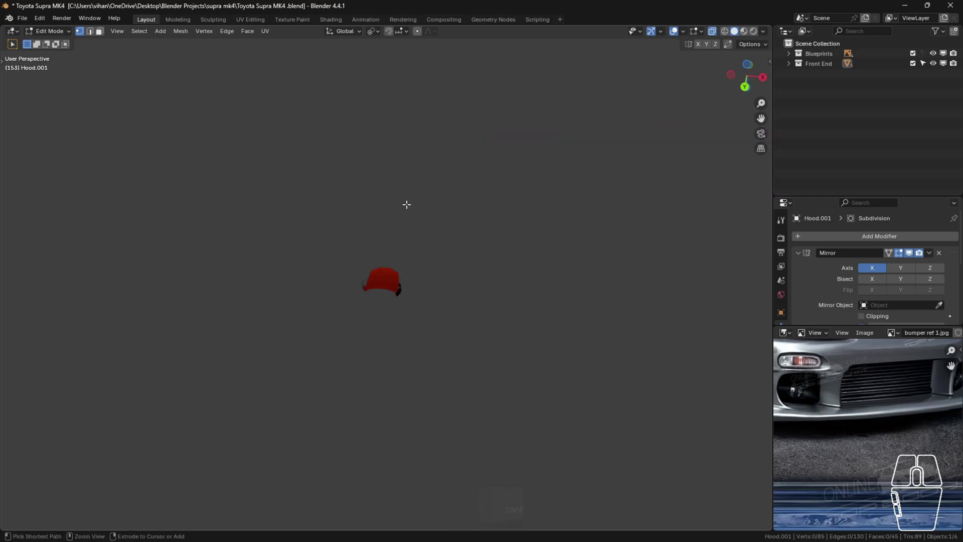
pyautogui.press('ctrl+KP_1')
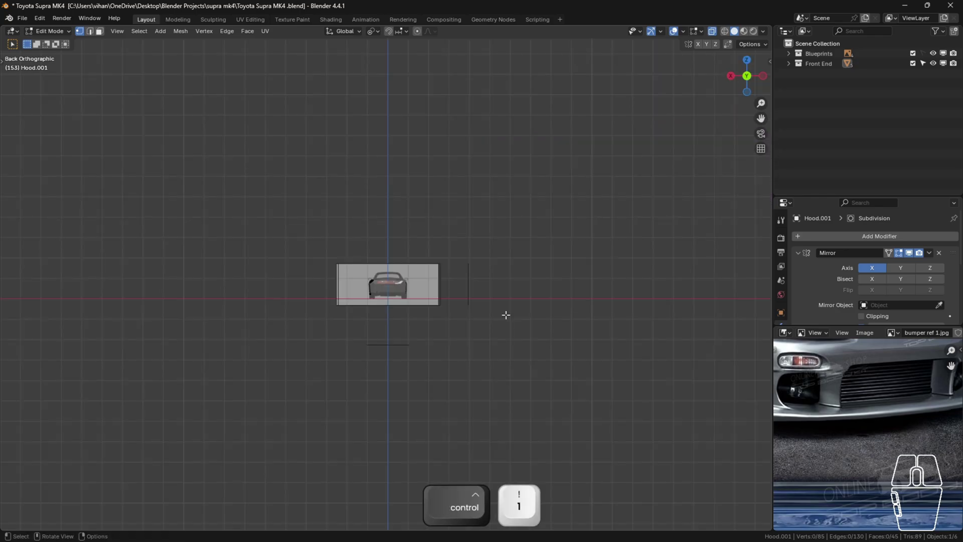
pyautogui.scroll(10, 505, 317)
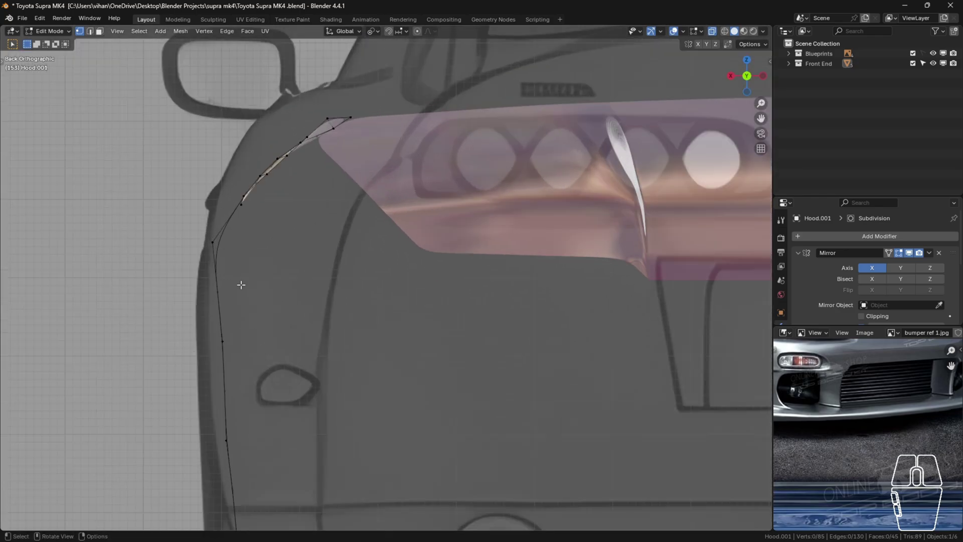
pyautogui.keyDown('shift'); pyautogui.moveTo(302, 280); pyautogui.dragTo(351, 233, button='middle'); pyautogui.keyUp('shift')
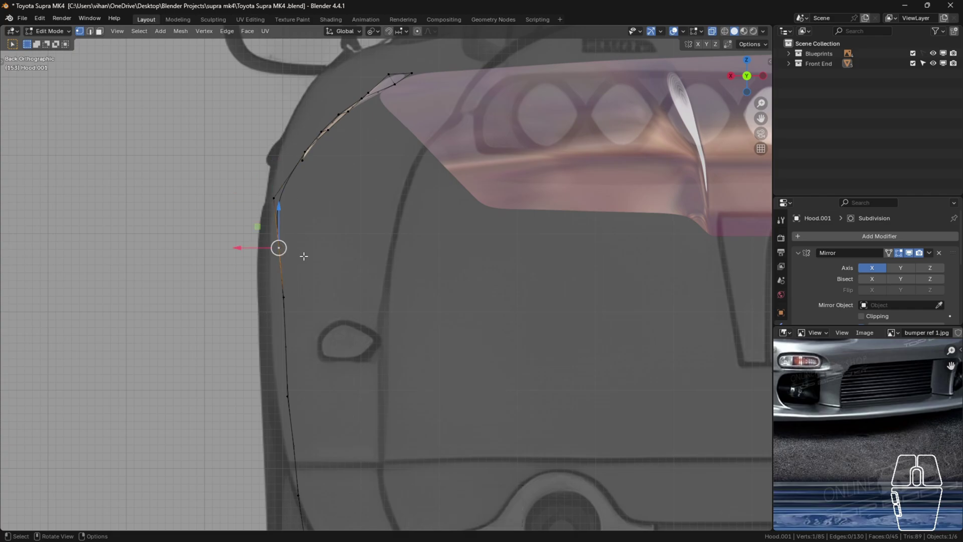
pyautogui.moveTo(267, 249); pyautogui.dragTo(252, 252)
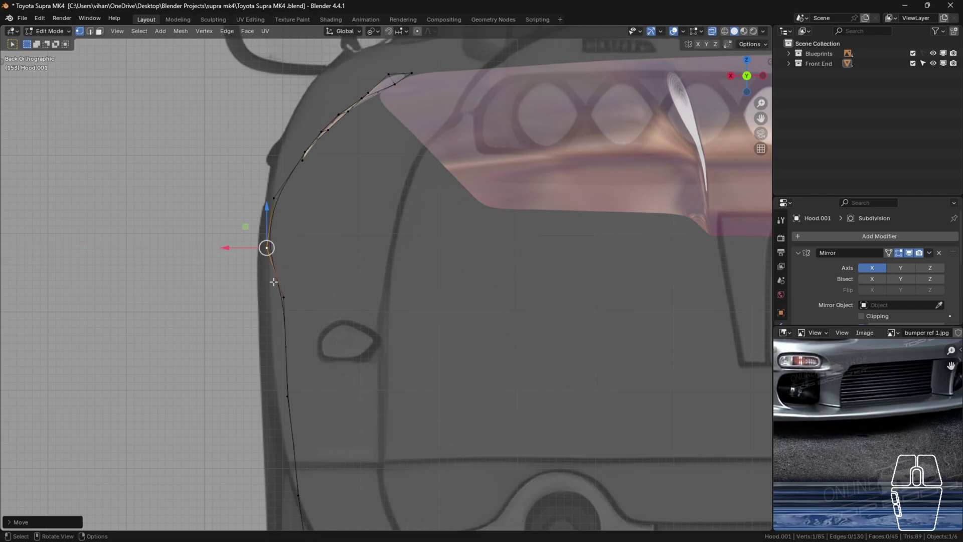
pyautogui.click(283, 297)
pyautogui.moveTo(269, 297); pyautogui.dragTo(250, 297)
# - Move the middle door-gap vertices outward along X onto the body contour of the back view blueprint
pyautogui.click(289, 347)
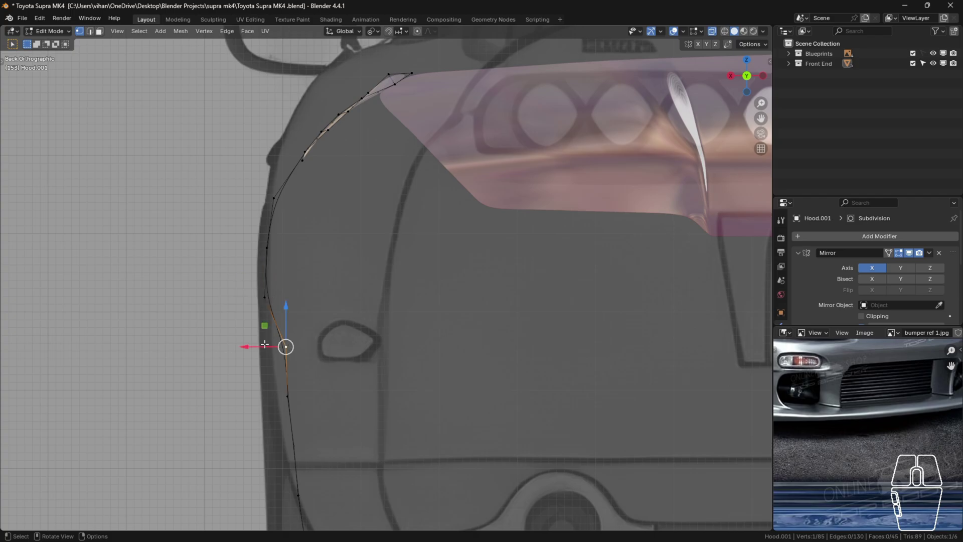
pyautogui.moveTo(256, 347); pyautogui.dragTo(237, 346)
pyautogui.click(287, 397)
pyautogui.moveTo(269, 397); pyautogui.dragTo(255, 402)
pyautogui.click(294, 445)
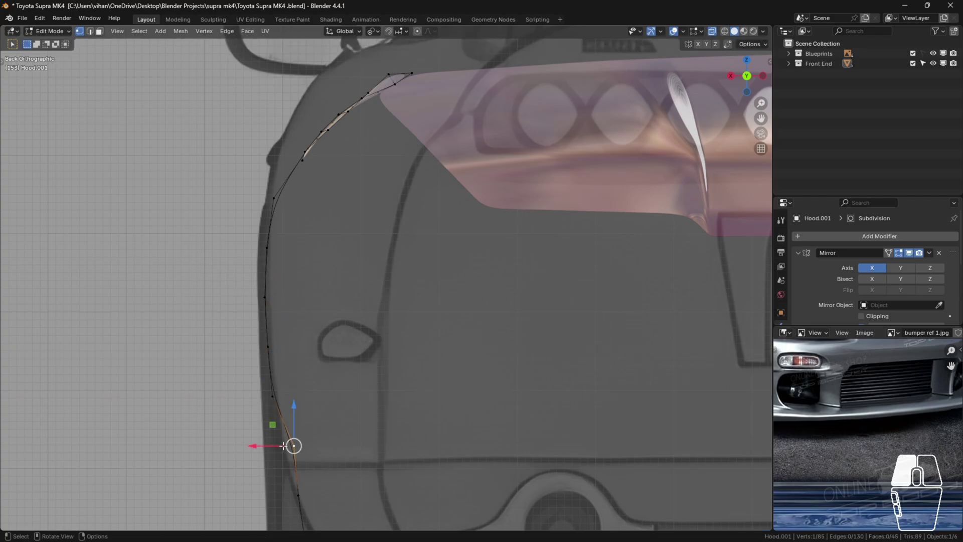
pyautogui.moveTo(294, 445); pyautogui.dragTo(240, 448)
pyautogui.hotkey('ctrl', 'z')
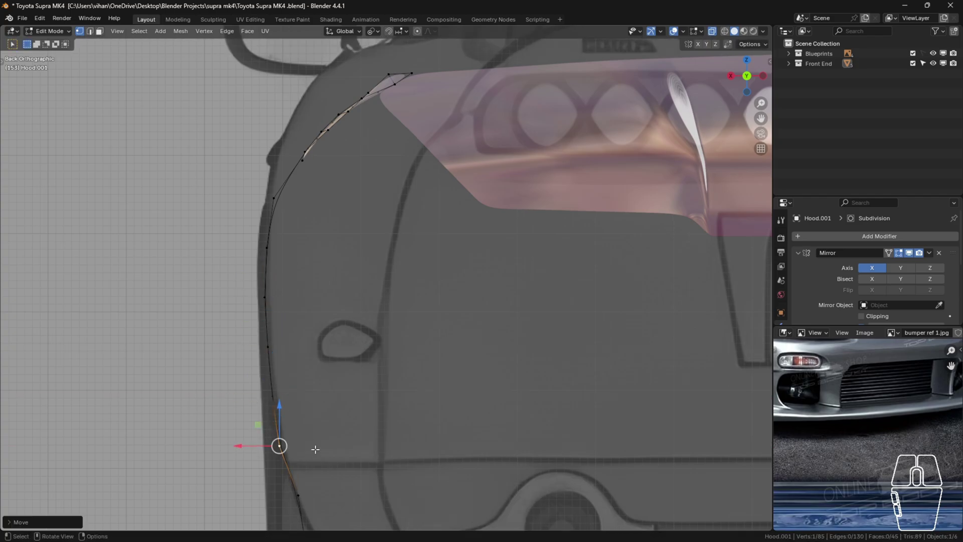
# - Fit the lowest three door-gap vertices along X to the inward-curving lower body line of the back view blueprint
pyautogui.keyDown('shift'); pyautogui.moveTo(314, 449); pyautogui.dragTo(312, 338, button='middle'); pyautogui.keyUp('shift')
pyautogui.click(298, 387)
pyautogui.click(304, 433)
pyautogui.moveTo(284, 435); pyautogui.dragTo(294, 436)
pyautogui.click(294, 385)
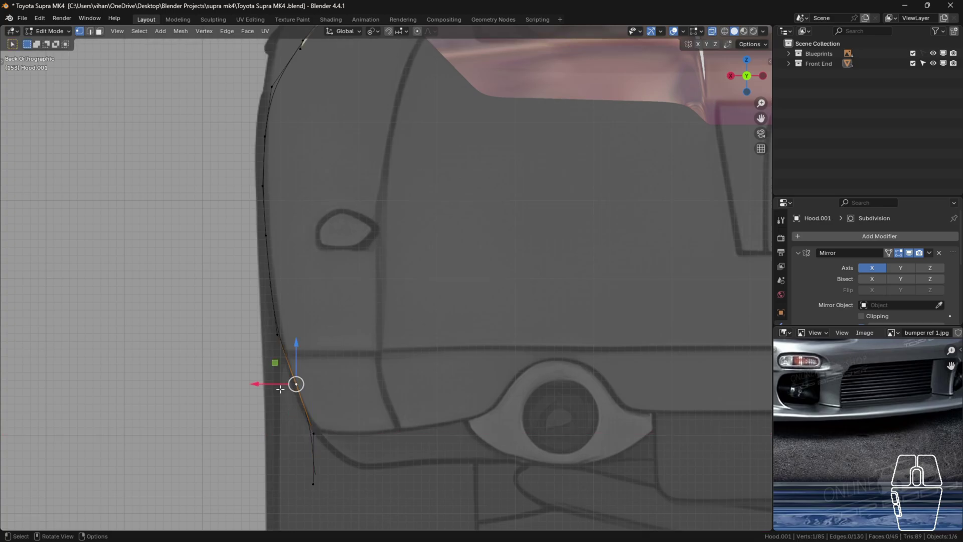
pyautogui.moveTo(279, 385); pyautogui.dragTo(274, 385)
pyautogui.click(327, 478)
pyautogui.moveTo(287, 484); pyautogui.dragTo(324, 483)
pyautogui.scroll(-4, 441, 469)
pyautogui.scroll(3, 444, 470)
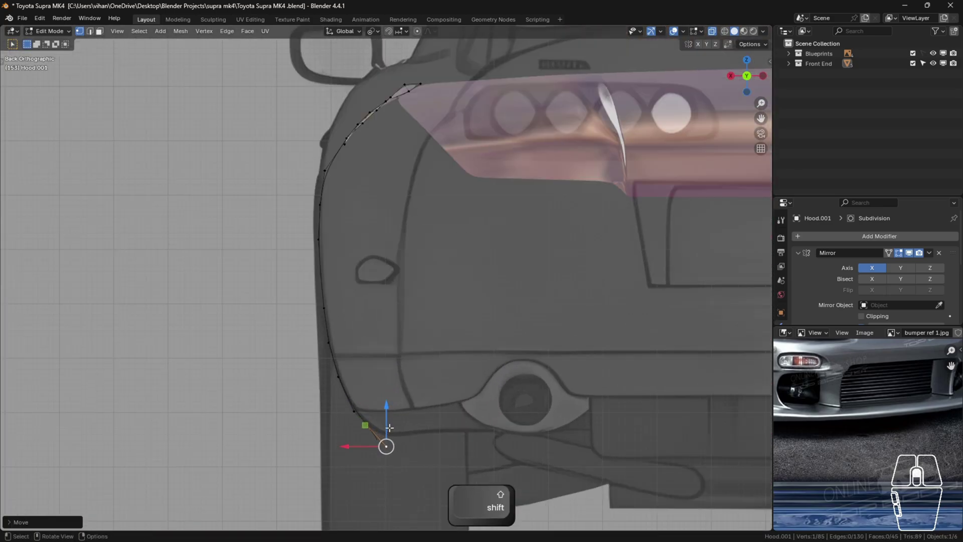
pyautogui.moveTo(354, 446); pyautogui.dragTo(337, 446)
# - In the front view, move the lowest three door-gap vertices slightly outward along X to smooth the curve against the blueprint
pyautogui.press('1')
pyautogui.scroll(1, 417, 394)
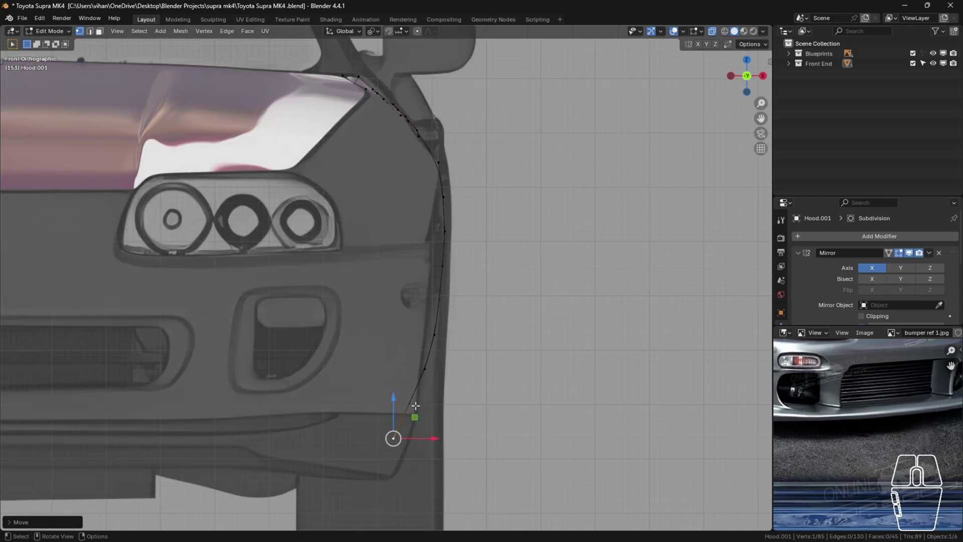
pyautogui.moveTo(420, 441); pyautogui.dragTo(430, 440)
pyautogui.click(411, 404)
pyautogui.moveTo(432, 403); pyautogui.dragTo(440, 403)
pyautogui.click(403, 438)
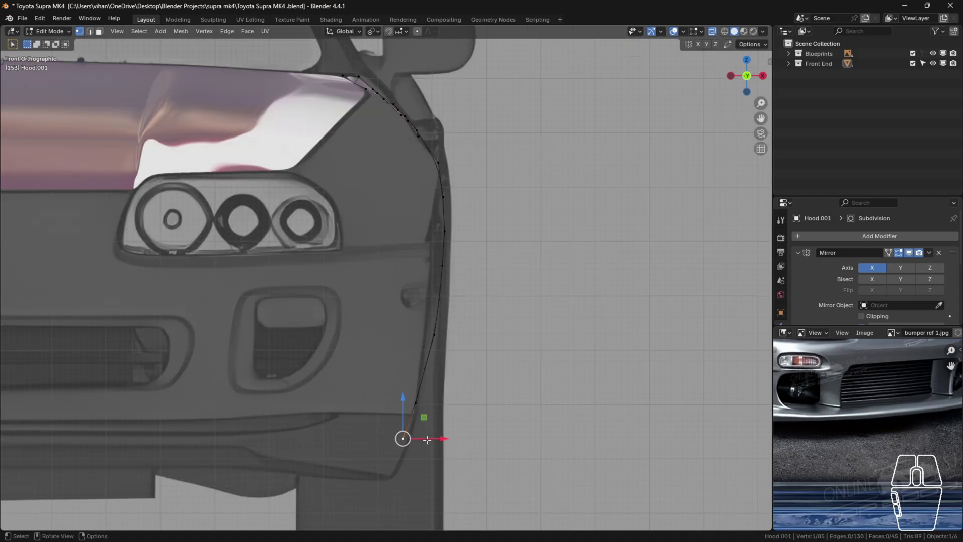
pyautogui.moveTo(427, 439); pyautogui.dragTo(432, 439)
pyautogui.click(416, 403)
pyautogui.moveTo(436, 403); pyautogui.dragTo(440, 403)
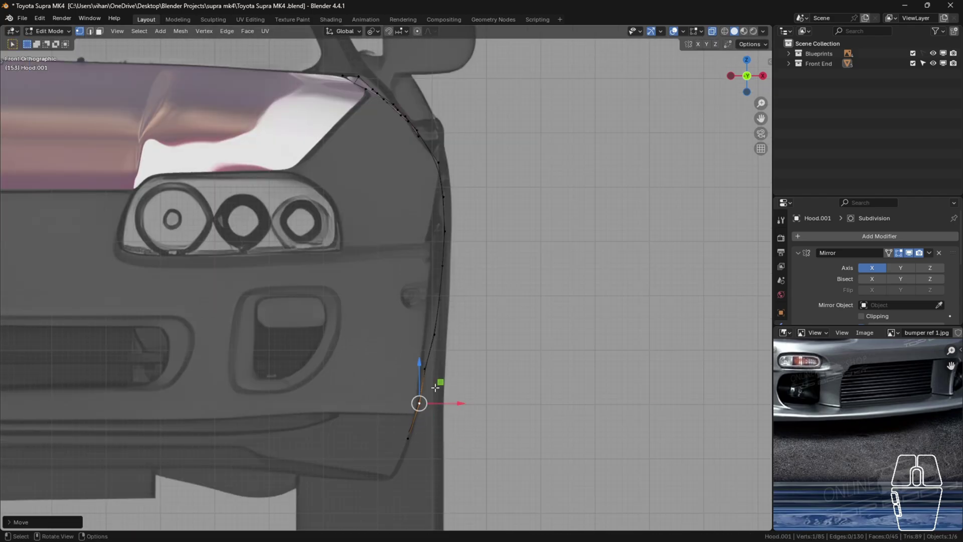
pyautogui.click(425, 369)
pyautogui.moveTo(446, 370); pyautogui.dragTo(449, 370)
pyautogui.click(644, 353)
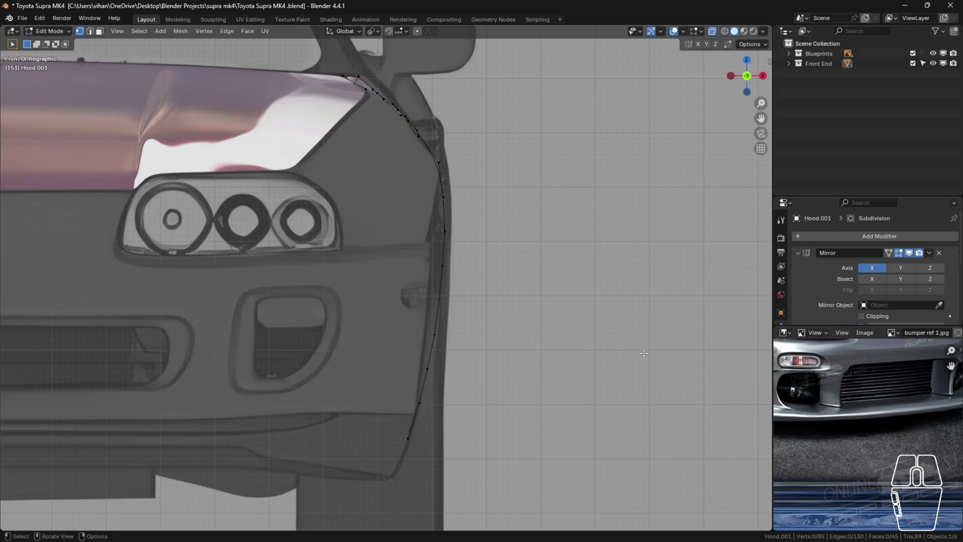
# - Load the side reference photo 1.jpg into the enlarged image viewer and frame the front fender and door gap
pyautogui.click(901, 334)
pyautogui.moveTo(771, 326); pyautogui.dragTo(680, 326)
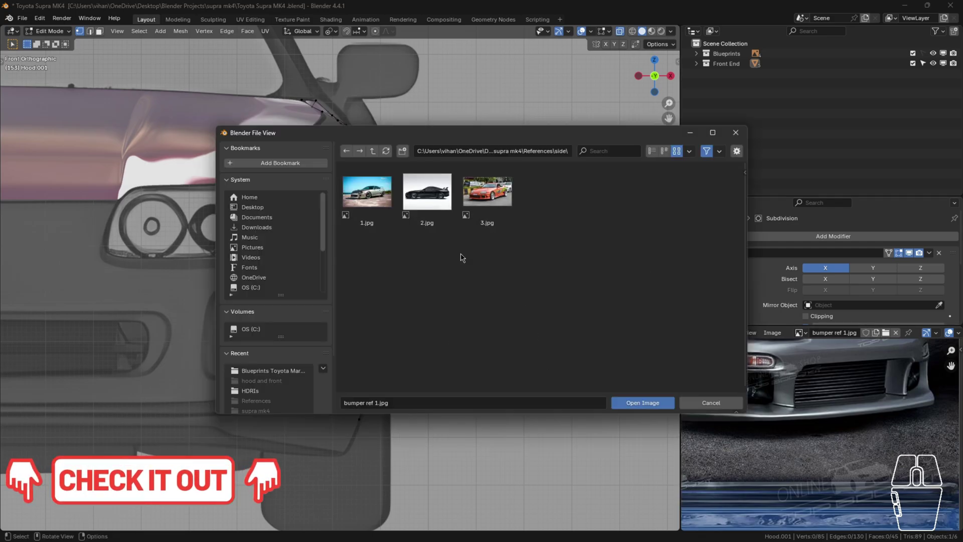
pyautogui.click(386, 210)
pyautogui.click(664, 403)
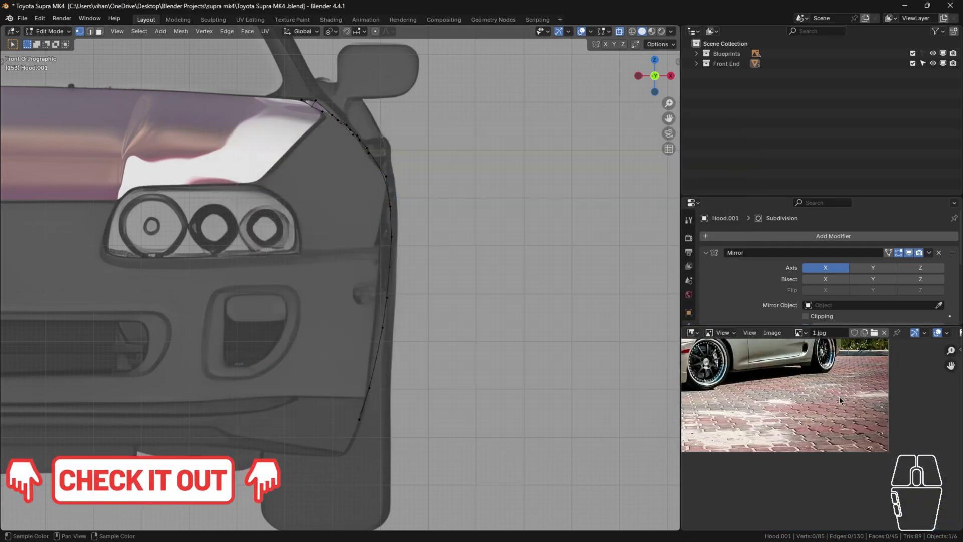
pyautogui.press('Home')
pyautogui.scroll(5, 794, 420)
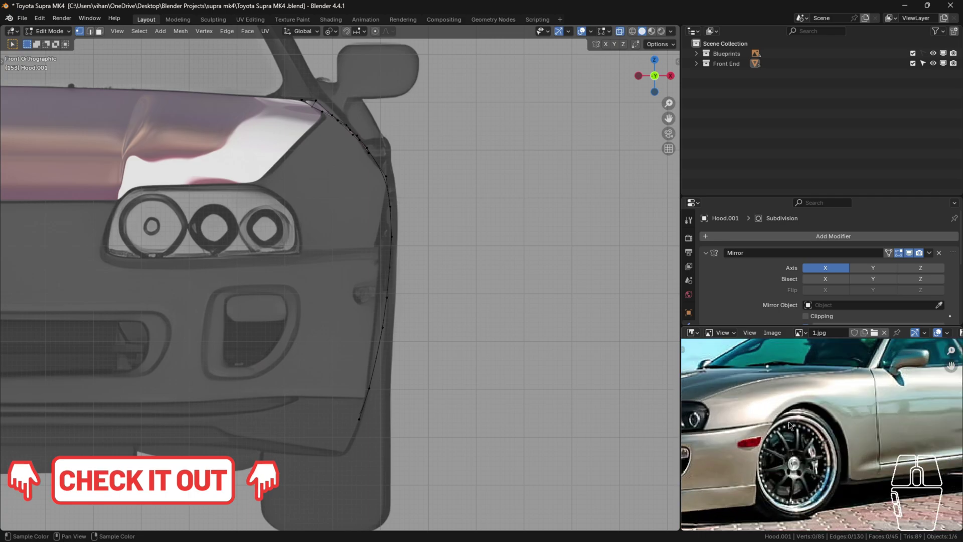
pyautogui.moveTo(896, 363); pyautogui.dragTo(827, 388, button='middle')
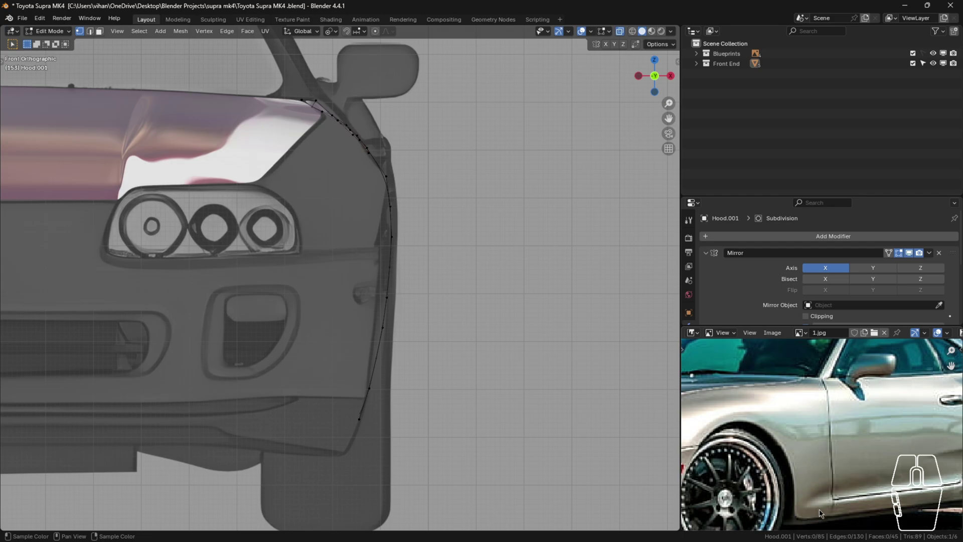
# - Pull the widest door-gap vertices slightly inward along X in the front view to flatten the side curve
pyautogui.moveTo(416, 208); pyautogui.dragTo(404, 331)
pyautogui.click(392, 236)
pyautogui.click(390, 267)
pyautogui.click(387, 297)
pyautogui.click(386, 327)
pyautogui.click(417, 362)
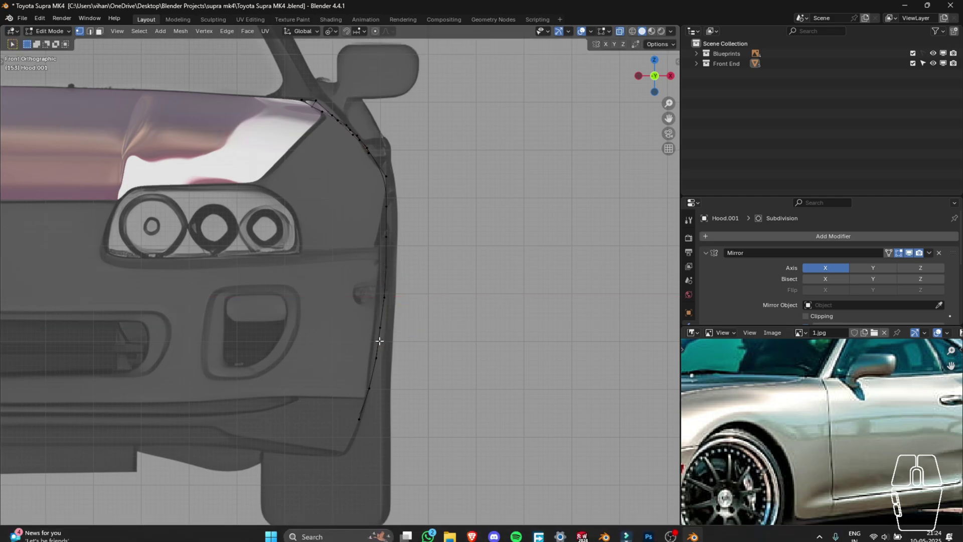
# - Reveal the hidden fender geometry and clear the selection
pyautogui.scroll(-4, 383, 303)
pyautogui.keyDown('shift'); pyautogui.moveTo(486, 234); pyautogui.dragTo(404, 266, button='middle'); pyautogui.keyUp('shift')
pyautogui.hotkey('alt', 'h')
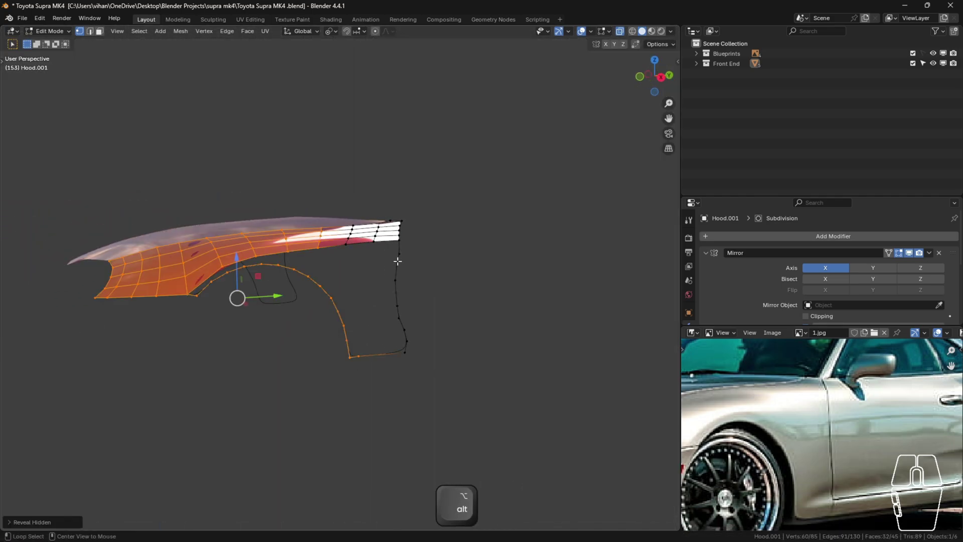
pyautogui.scroll(2, 371, 267)
pyautogui.click(346, 275)
# - Nudge the fourth and fifth door-gap vertices from the bottom slightly outward along X to smooth the edge
pyautogui.keyDown('shift'); pyautogui.moveTo(346, 276); pyautogui.dragTo(424, 259, button='middle'); pyautogui.keyUp('shift')
pyautogui.moveTo(424, 259); pyautogui.dragTo(452, 286, button='middle')
pyautogui.scroll(5, 490, 309)
pyautogui.click(469, 303)
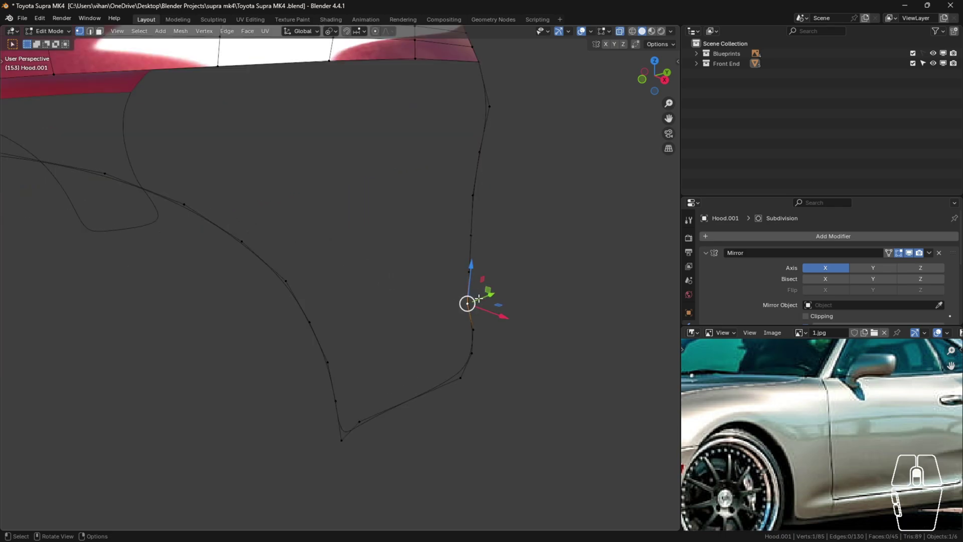
pyautogui.scroll(2, 470, 304)
pyautogui.moveTo(459, 341); pyautogui.dragTo(495, 344, button='middle')
pyautogui.moveTo(333, 321); pyautogui.dragTo(340, 323)
pyautogui.click(299, 273)
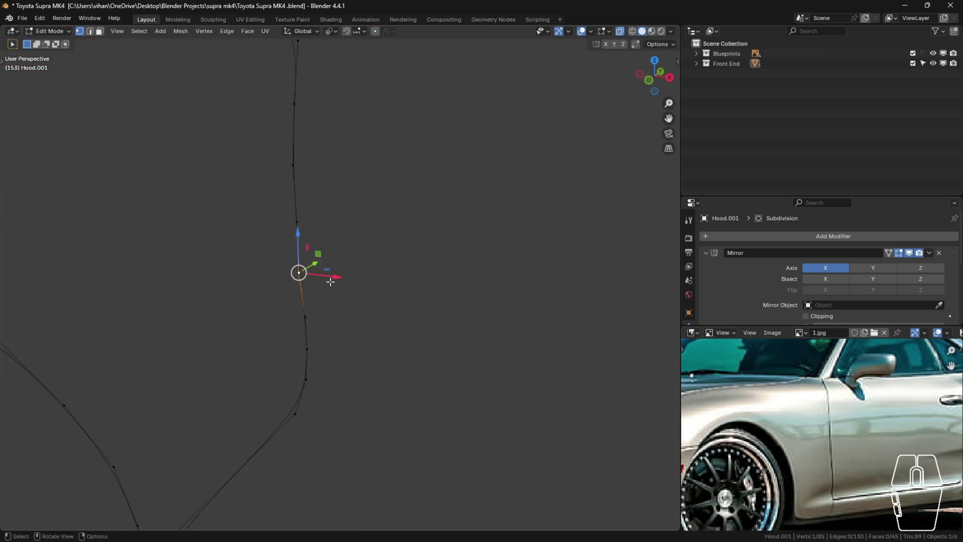
pyautogui.moveTo(333, 278); pyautogui.dragTo(335, 278)
pyautogui.click(369, 301)
# - In the right side view, dissolve the extra vertex on the fender's bottom edge beside the wheel-arch corner
pyautogui.scroll(-1, 377, 308)
pyautogui.keyDown('shift'); pyautogui.moveTo(392, 312); pyautogui.dragTo(373, 312, button='middle'); pyautogui.keyUp('shift')
pyautogui.scroll(-2, 465, 431)
pyautogui.keyDown('shift'); pyautogui.moveTo(471, 433); pyautogui.dragTo(420, 381, button='middle'); pyautogui.keyUp('shift')
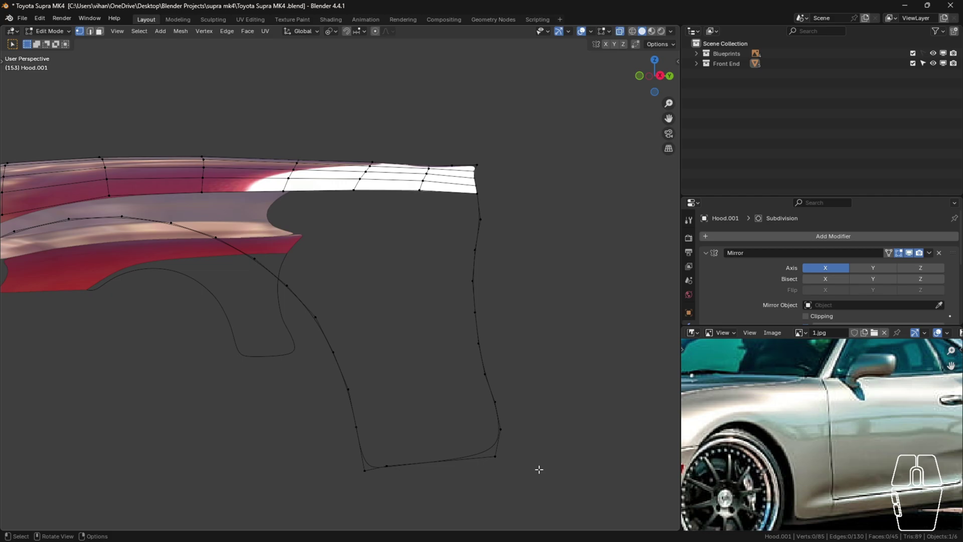
pyautogui.press('KP_1')
pyautogui.press('KP_3')
pyautogui.scroll(-3, 473, 477)
pyautogui.keyDown('shift'); pyautogui.moveTo(447, 427); pyautogui.dragTo(352, 338, button='middle'); pyautogui.keyUp('shift')
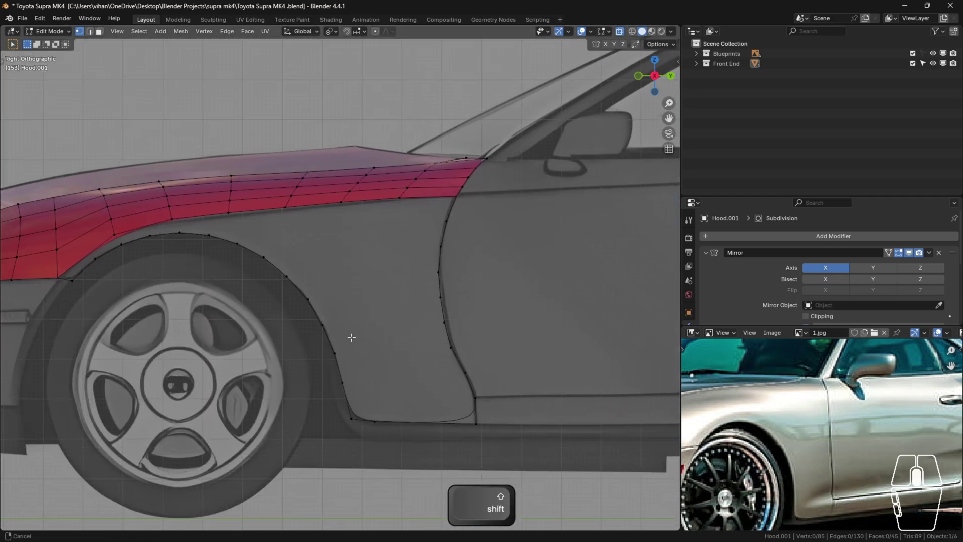
pyautogui.scroll(4, 370, 390)
pyautogui.hotkey('ctrl', 'x')
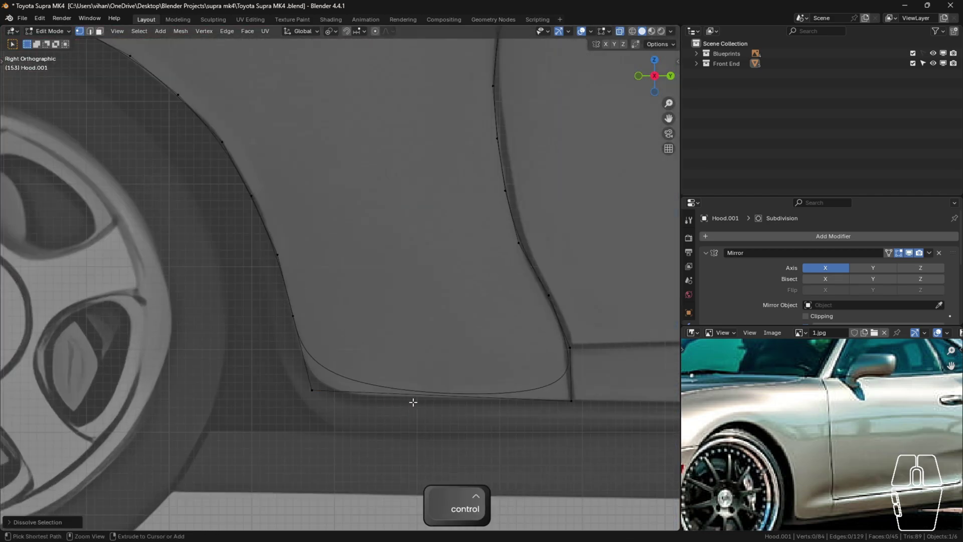
pyautogui.scroll(-6, 345, 231)
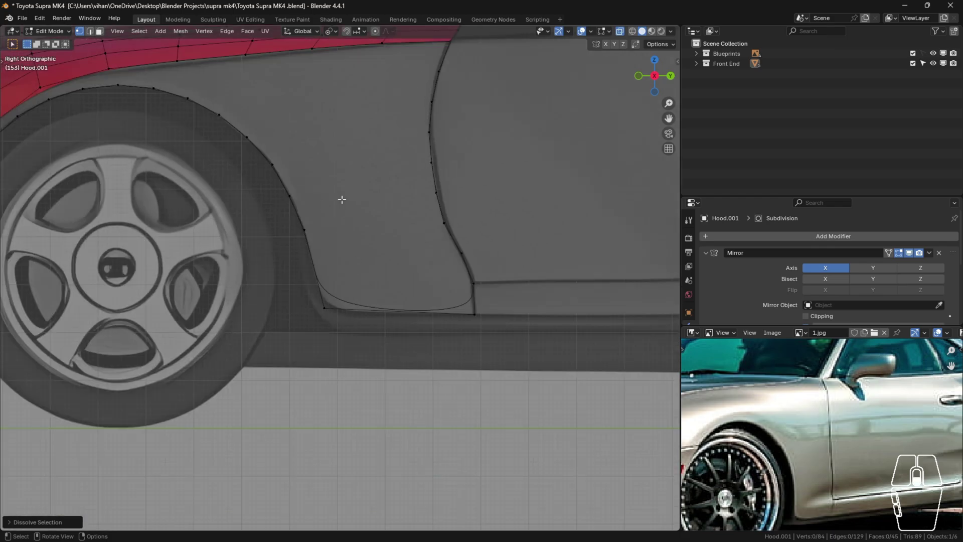
# - Select the closed outline around the fender's open area, duplicate it in place and separate the copy into its own object
pyautogui.scroll(3, 438, 382)
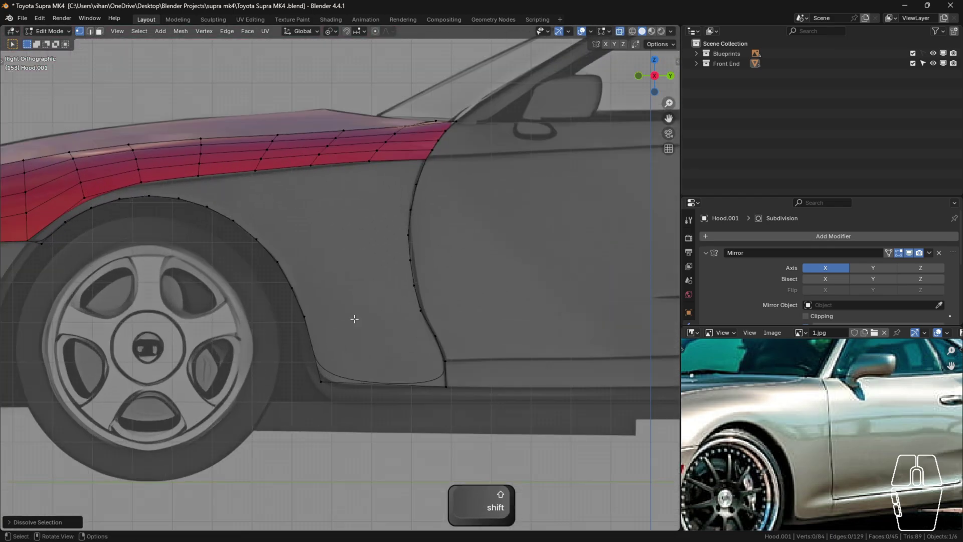
pyautogui.scroll(-2, 309, 202)
pyautogui.scroll(2, 319, 232)
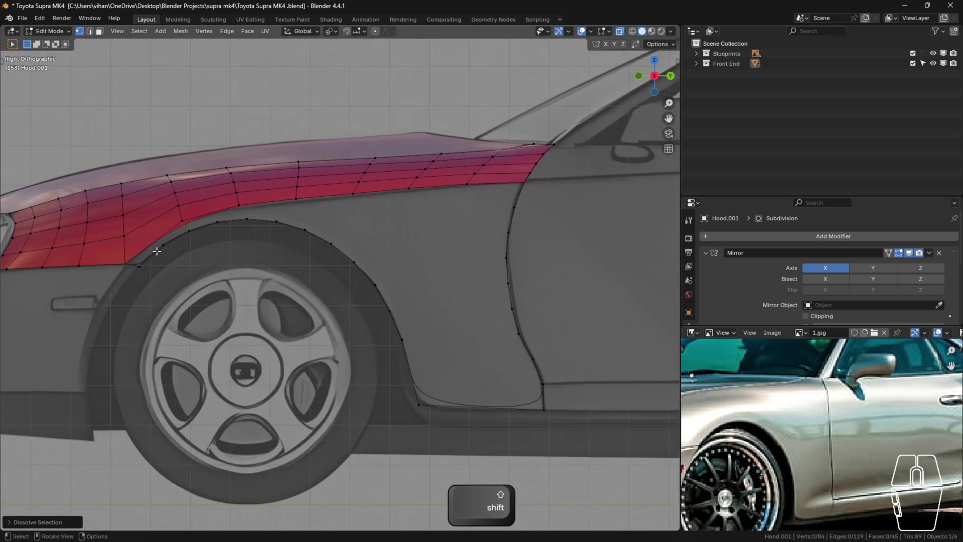
pyautogui.click(125, 264)
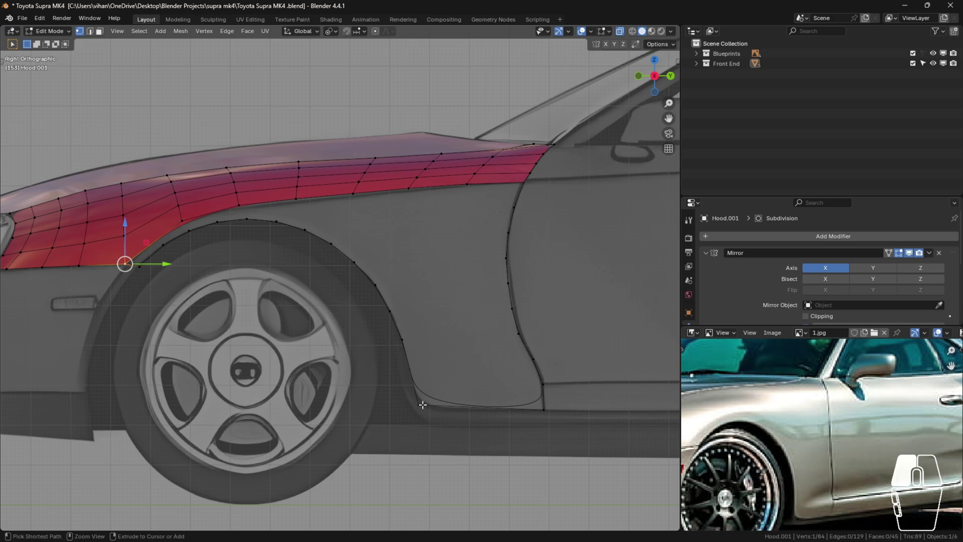
pyautogui.keyDown('ctrl'); pyautogui.click(420, 402); pyautogui.keyUp('ctrl')
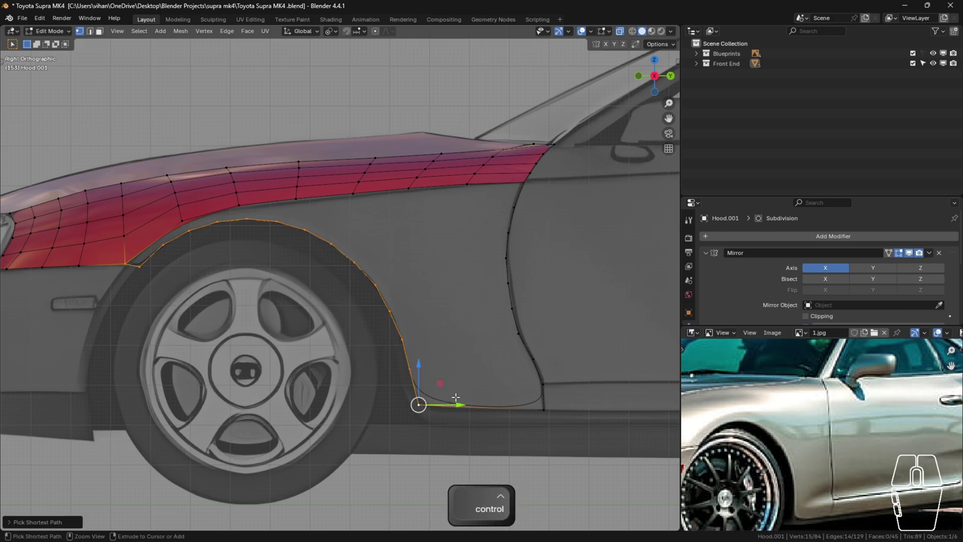
pyautogui.keyDown('ctrl'); pyautogui.click(513, 208); pyautogui.keyUp('ctrl')
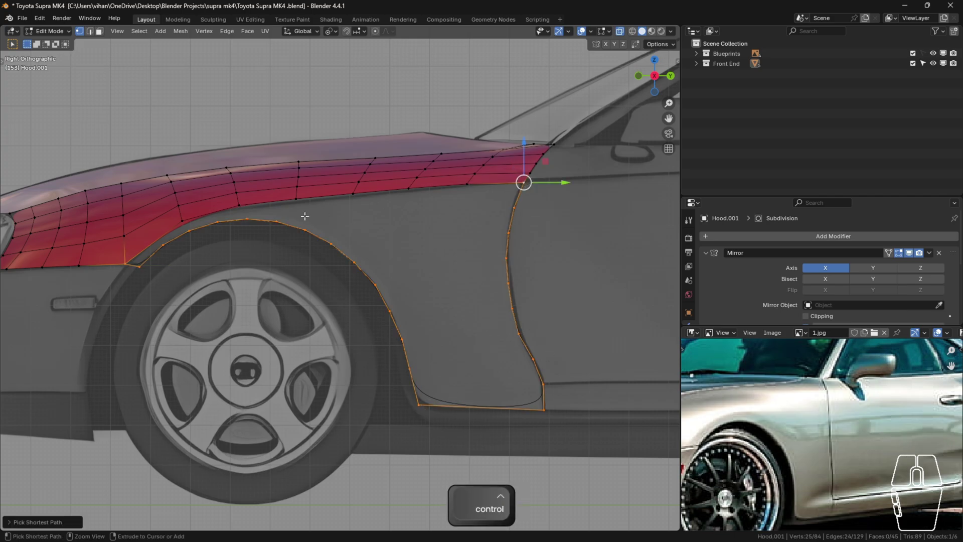
pyautogui.keyDown('ctrl'); pyautogui.click(182, 221); pyautogui.keyUp('ctrl')
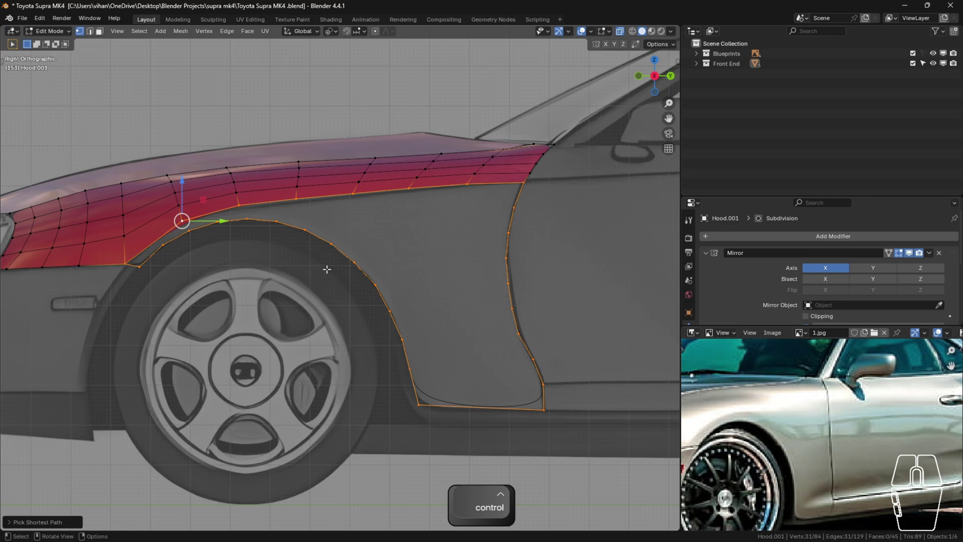
pyautogui.hotkey('shift', 'd')
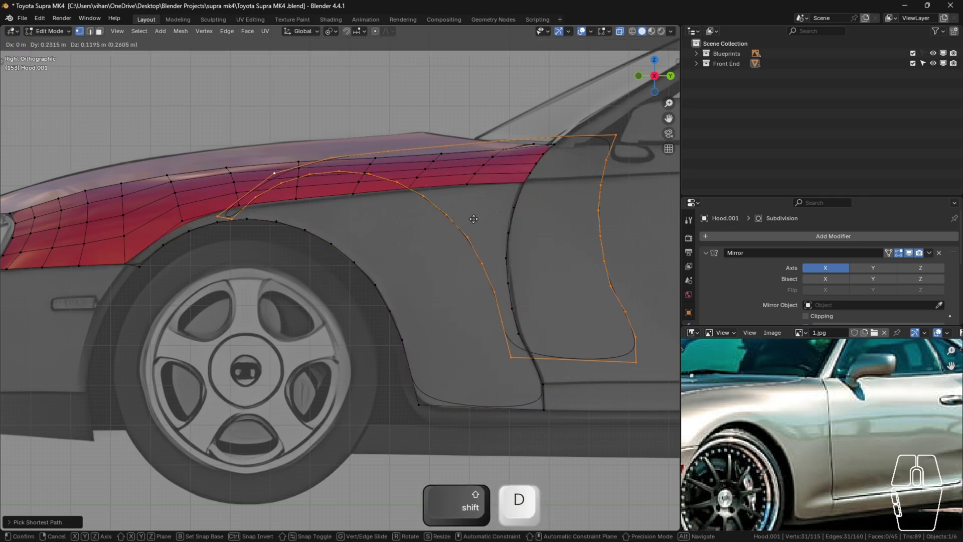
pyautogui.rightClick(506, 196)
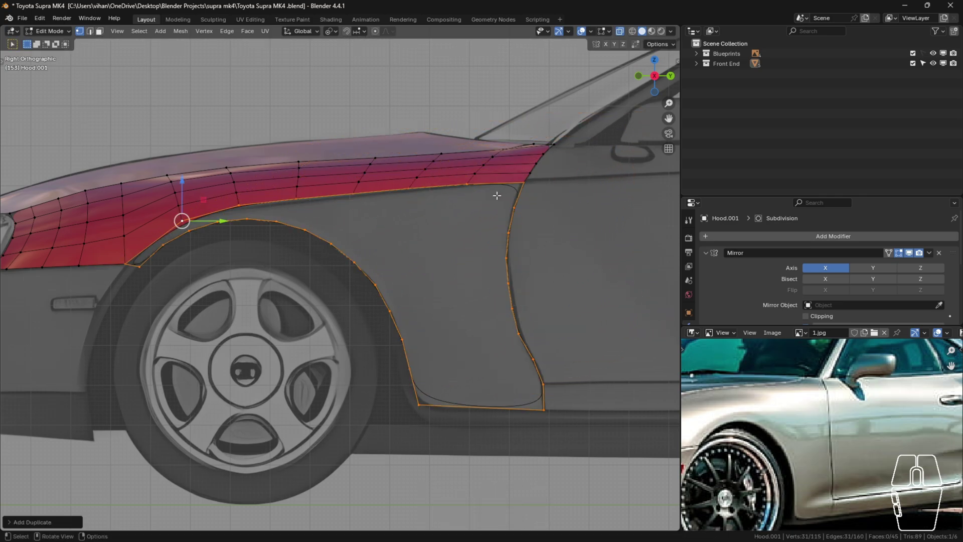
pyautogui.press('p')
pyautogui.click(487, 200)
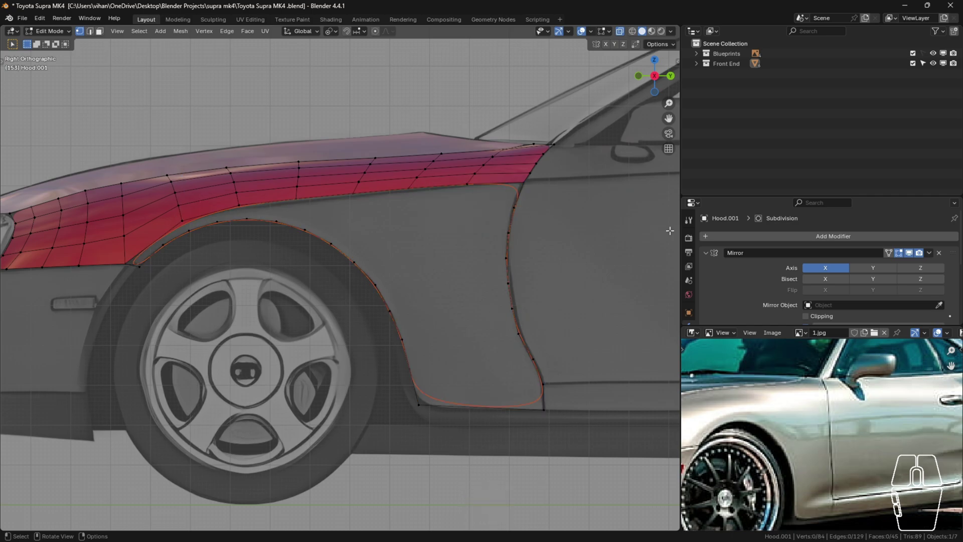
# - Widen the 3D viewport and check the upper fender's smoothed shape outside edit mode before resuming mesh editing
pyautogui.moveTo(681, 216); pyautogui.dragTo(814, 222)
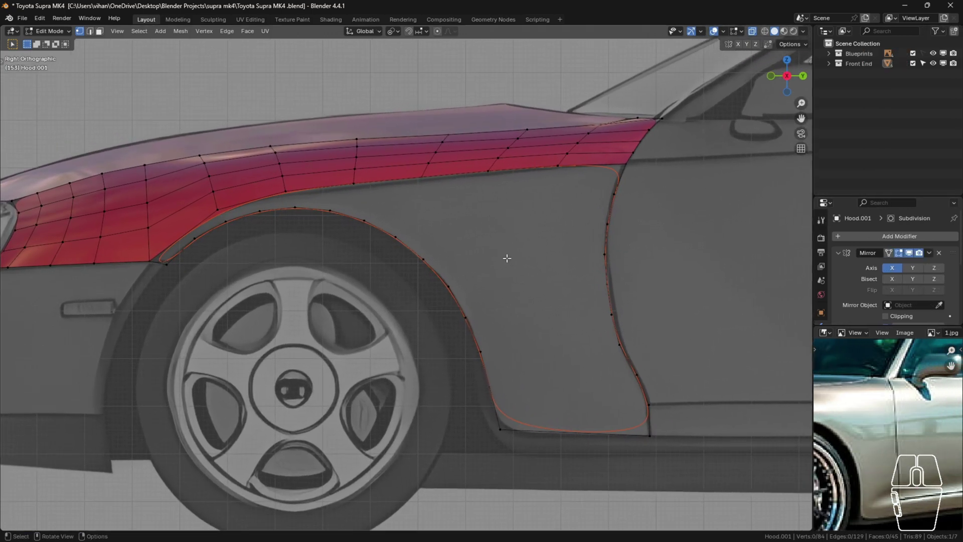
pyautogui.press('Tab')
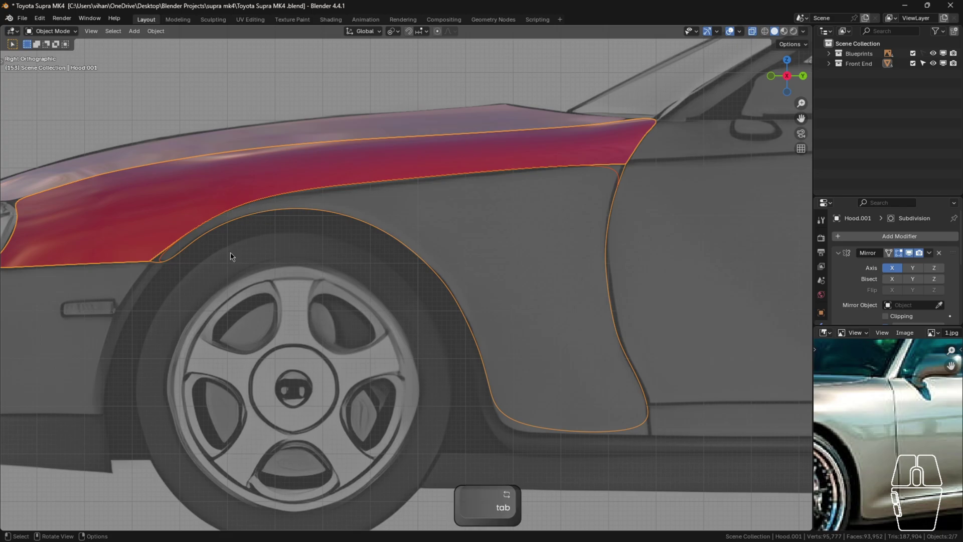
pyautogui.press('Tab')
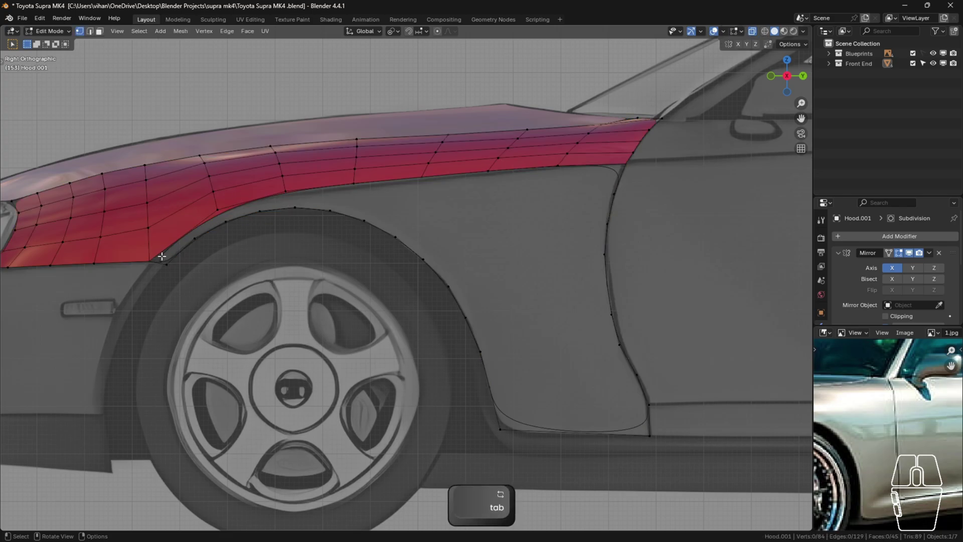
# - Delete the wheel-arch, bottom and door-gap outline vertices from the original upper fender mesh and leave edit mode
pyautogui.click(166, 264)
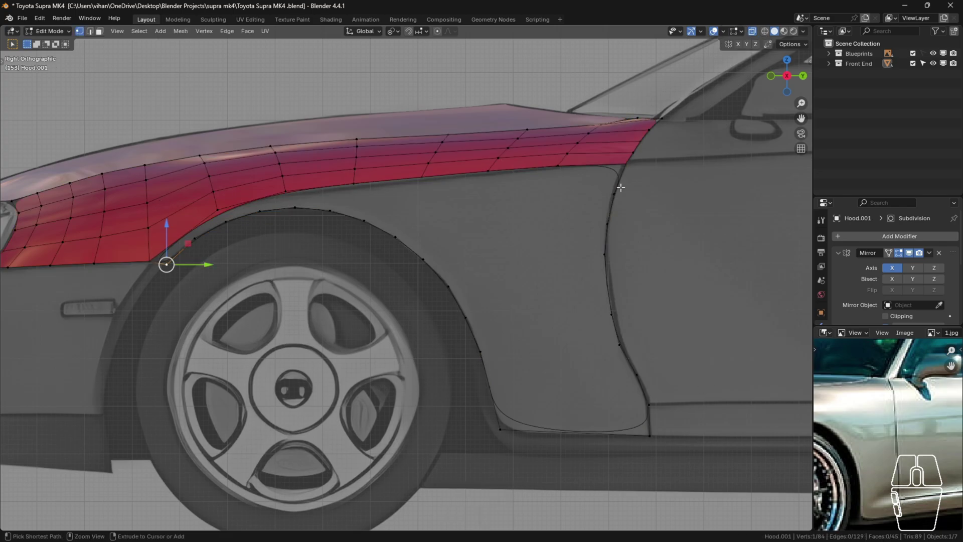
pyautogui.keyDown('ctrl'); pyautogui.click(621, 187); pyautogui.keyUp('ctrl')
pyautogui.click(164, 260)
pyautogui.keyDown('ctrl'); pyautogui.click(501, 430); pyautogui.keyUp('ctrl')
pyautogui.keyDown('ctrl'); pyautogui.click(625, 164); pyautogui.keyUp('ctrl')
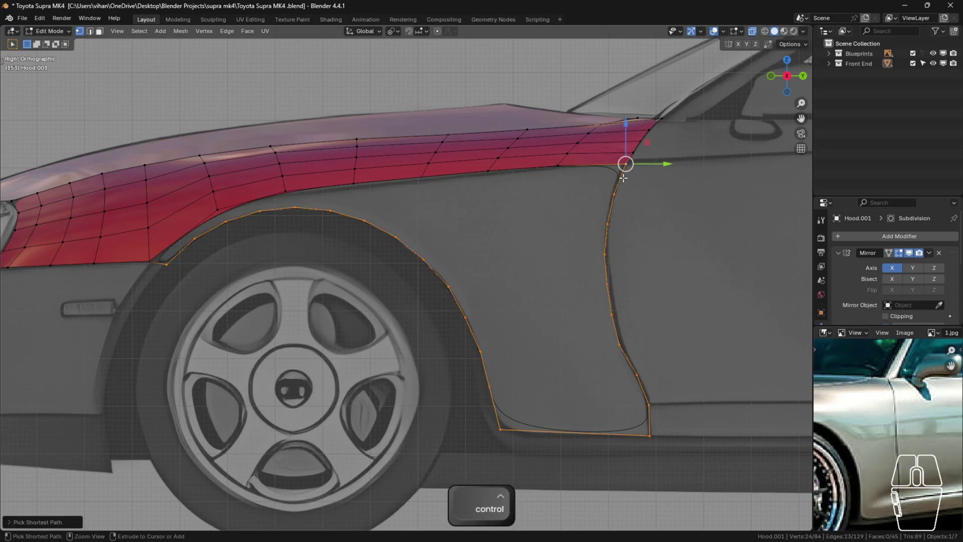
pyautogui.hotkey('ctrl', 'z')
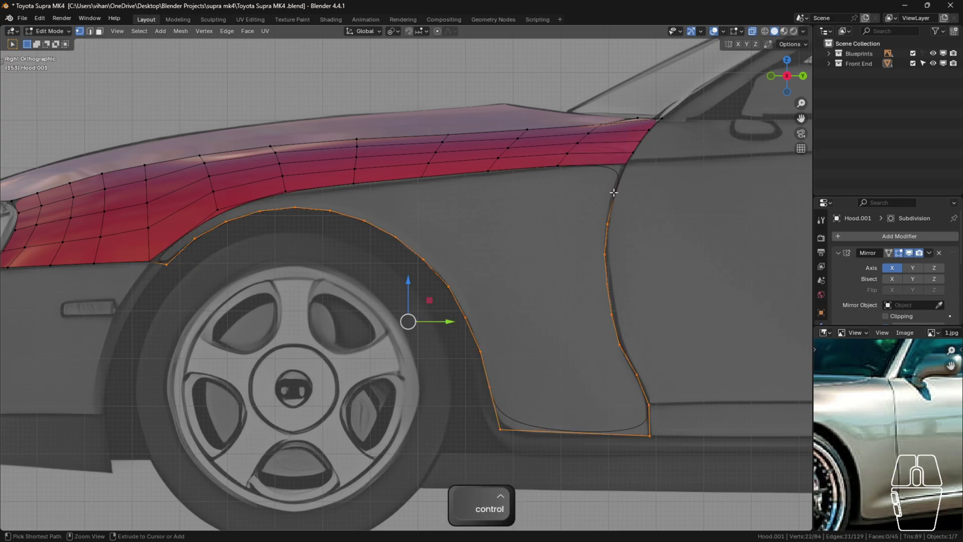
pyautogui.keyDown('shift'); pyautogui.click(614, 194); pyautogui.keyUp('shift')
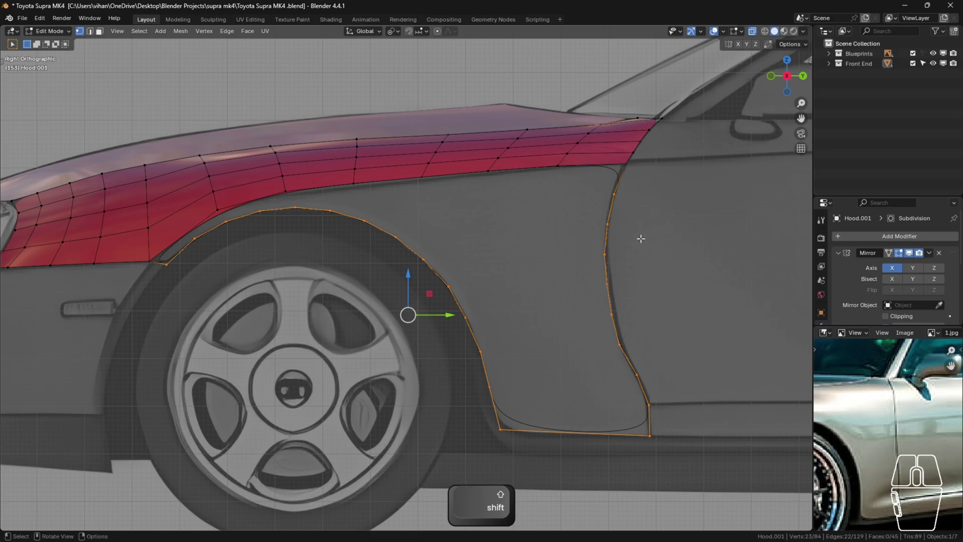
pyautogui.press('x')
pyautogui.click(640, 235)
pyautogui.press('Tab')
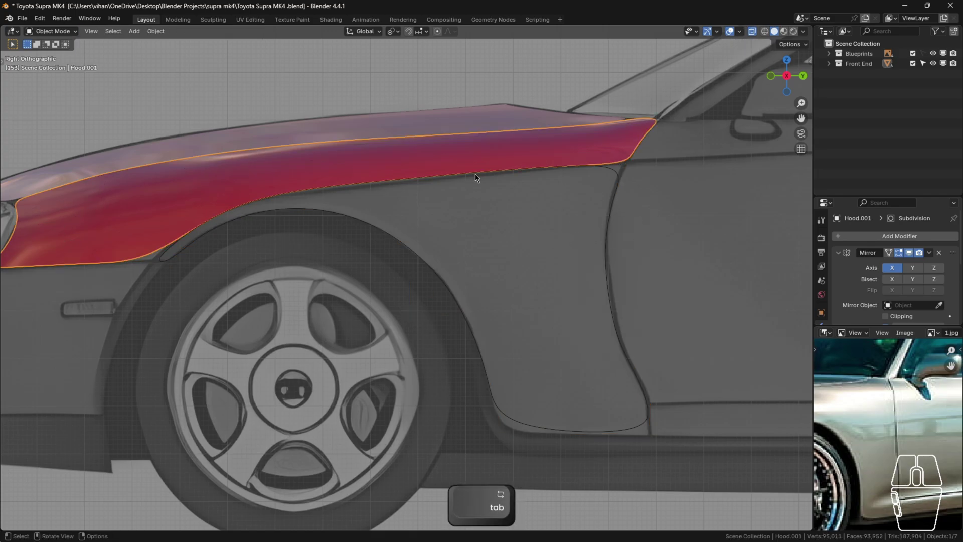
# - Edit the separated lower fender outline and add one cut at the middle of its frontmost upper edge
pyautogui.click(197, 245)
pyautogui.press('Tab')
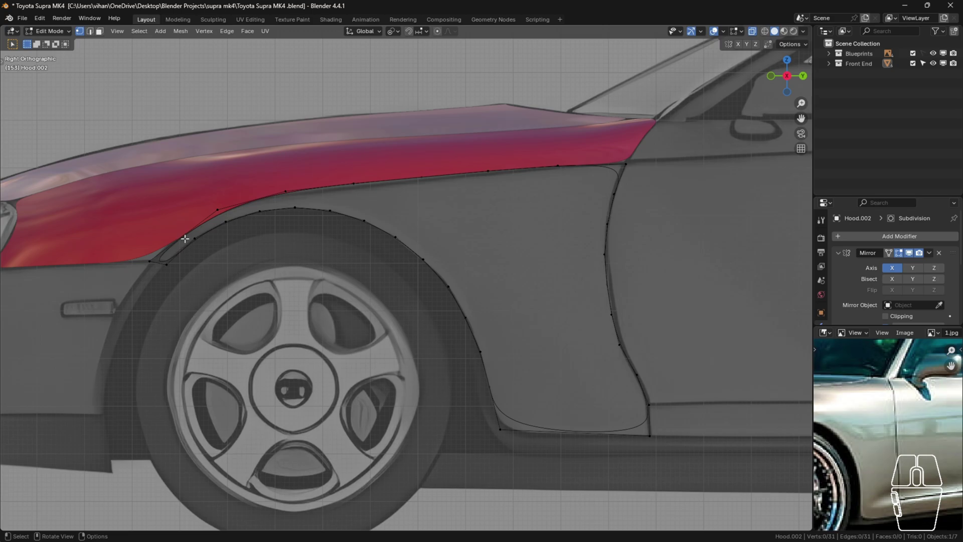
pyautogui.scroll(3, 185, 239)
pyautogui.hotkey('ctrl', 'r')
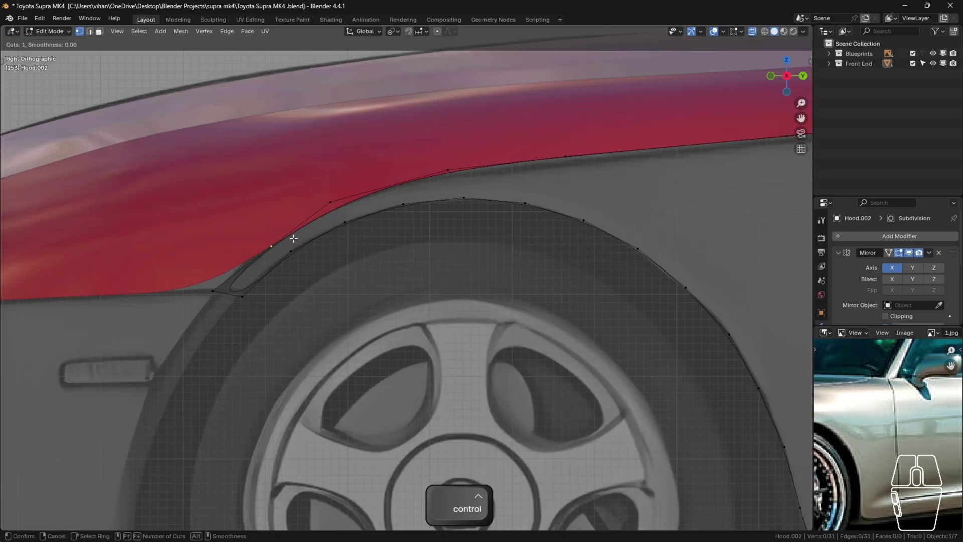
pyautogui.click(293, 238)
pyautogui.click(288, 276)
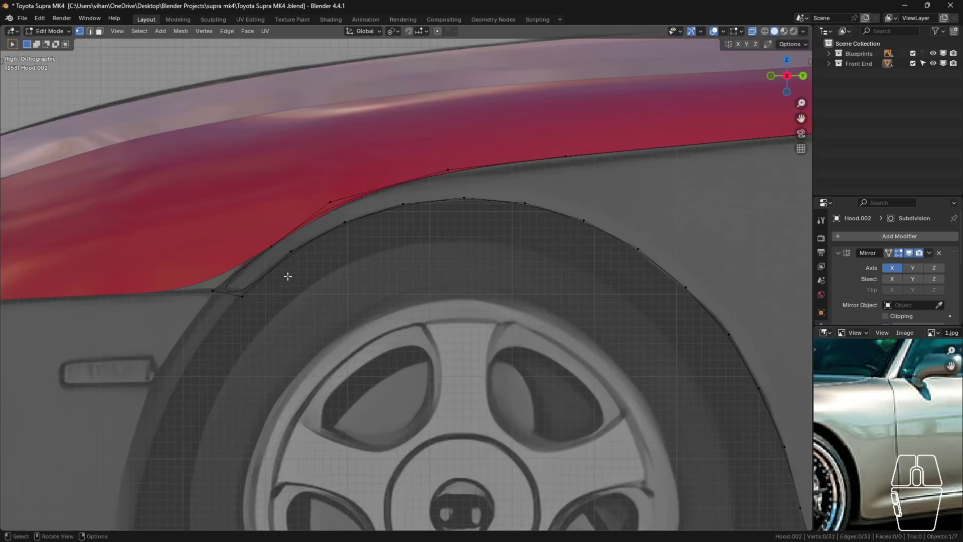
# - Fill the first two faces between the upper edge and the wheel arch, starting from the fender's front tip
pyautogui.keyDown('shift'); pyautogui.click(243, 297); pyautogui.keyUp('shift')
pyautogui.keyDown('shift'); pyautogui.click(292, 251); pyautogui.keyUp('shift')
pyautogui.keyDown('shift'); pyautogui.click(271, 246); pyautogui.keyUp('shift')
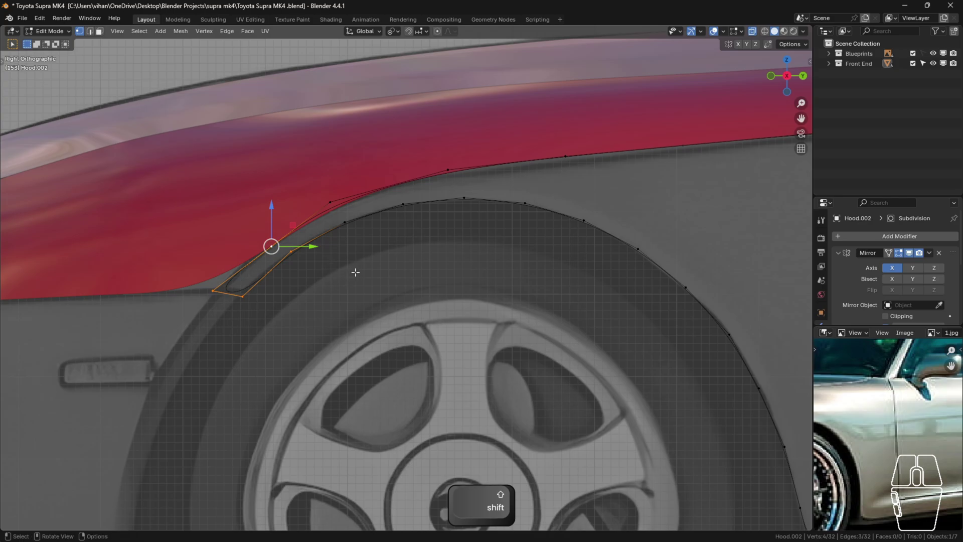
pyautogui.press('f')
pyautogui.click(270, 247)
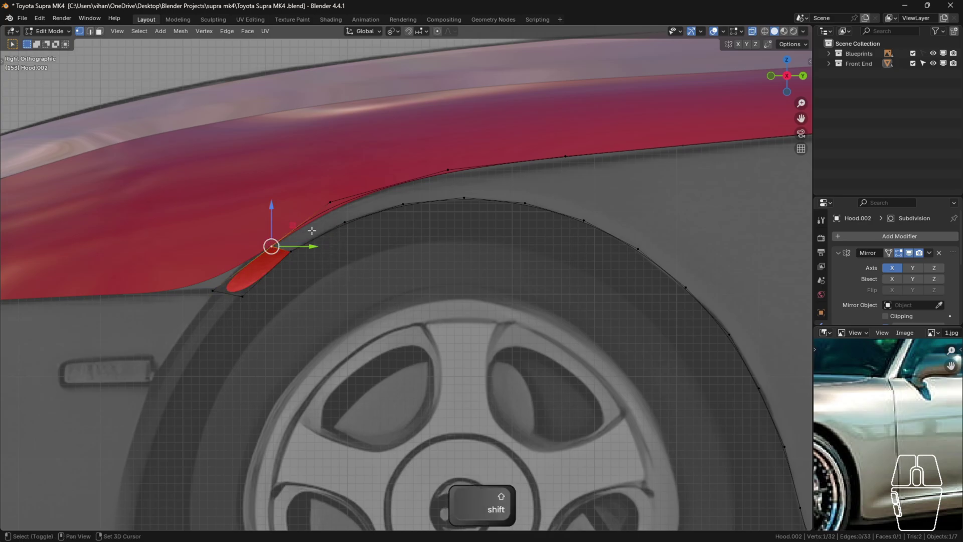
pyautogui.keyDown('shift'); pyautogui.click(290, 250); pyautogui.keyUp('shift')
pyautogui.press('f')
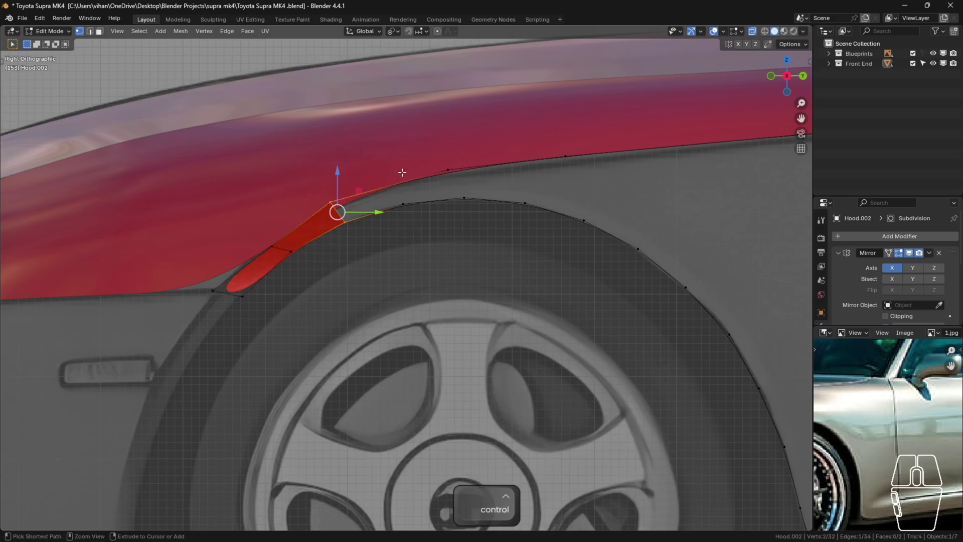
# - Add one centred cut to each of the next two upper edges above the wheel arch
pyautogui.hotkey('ctrl', 'r')
pyautogui.click(390, 184)
pyautogui.hotkey('ctrl', 'r')
pyautogui.click(516, 165)
# - Continue the face strip rearward over the wheel arch by filling four more faces
pyautogui.scroll(-2, 561, 200)
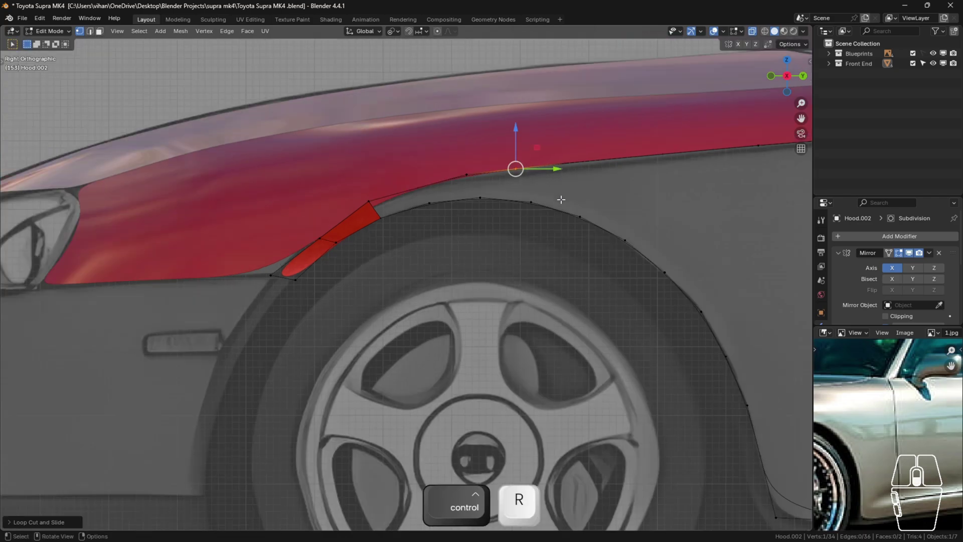
pyautogui.keyDown('shift'); pyautogui.moveTo(495, 180); pyautogui.dragTo(352, 202, button='middle'); pyautogui.keyUp('shift')
pyautogui.click(250, 219)
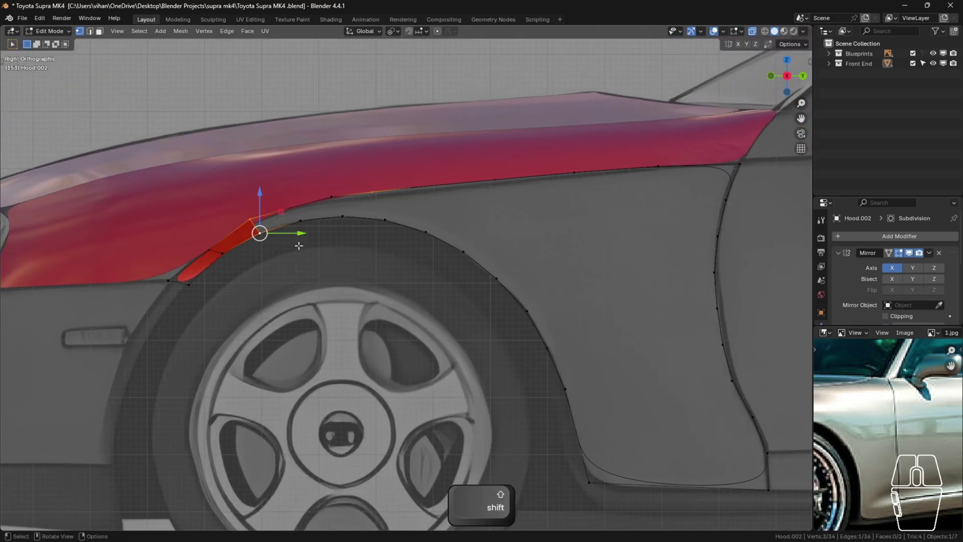
pyautogui.press('f')
pyautogui.press('f')
pyautogui.press('f')
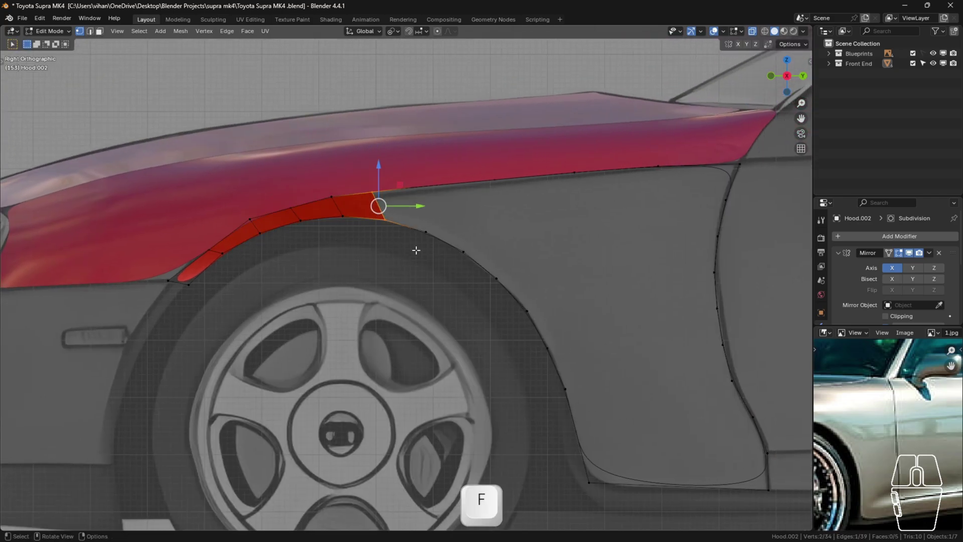
pyautogui.press('f')
# - Add one cut to the lowest wheel-arch edge, just above the fender's front bottom corner
pyautogui.scroll(-2, 532, 313)
pyautogui.keyDown('shift'); pyautogui.moveTo(468, 309); pyautogui.dragTo(367, 322, button='middle'); pyautogui.keyUp('shift')
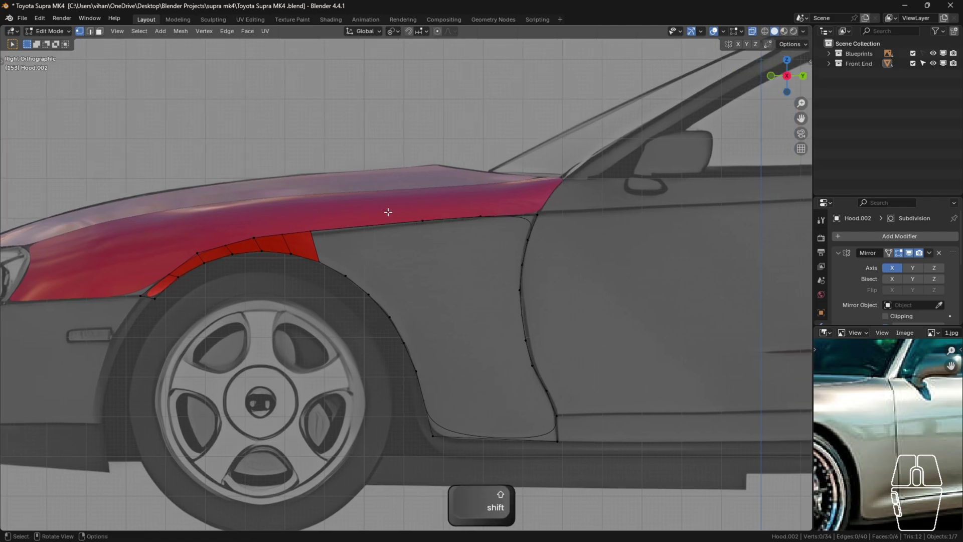
pyautogui.scroll(1, 325, 271)
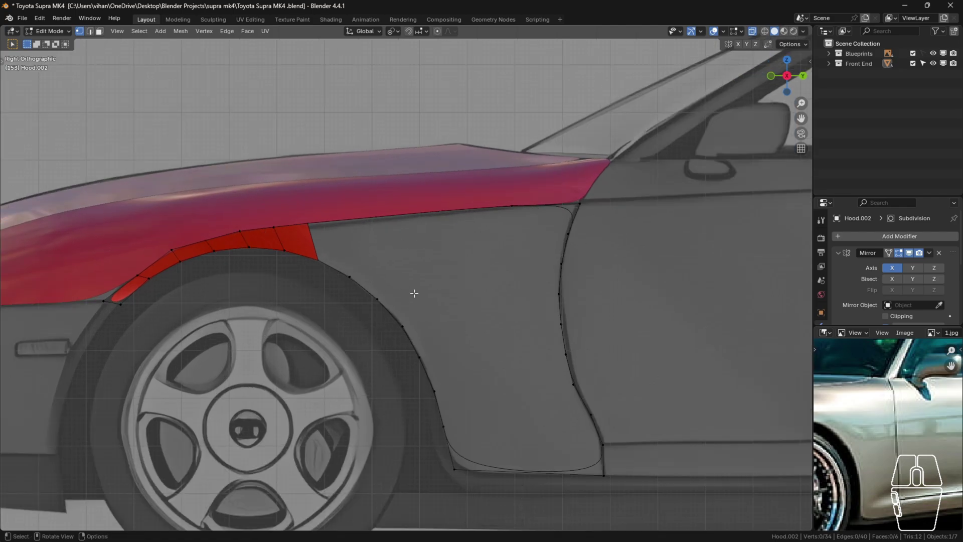
pyautogui.hotkey('ctrl', 'r')
pyautogui.click(449, 447)
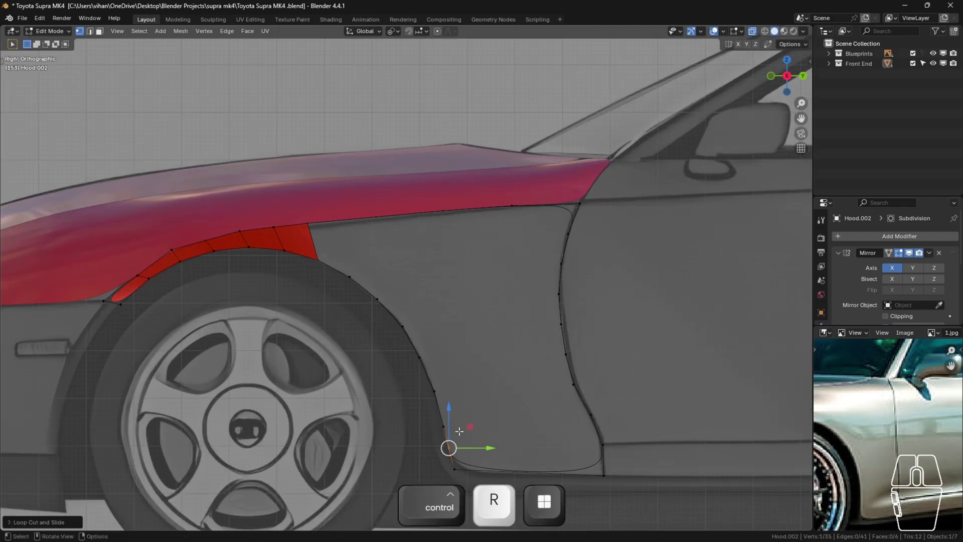
# - Select the wheel-arch vertices from the bottom corner up to the filled strip and even them out with LoopTools Space
pyautogui.click(469, 461)
pyautogui.keyDown('ctrl'); pyautogui.click(321, 262); pyautogui.keyUp('ctrl')
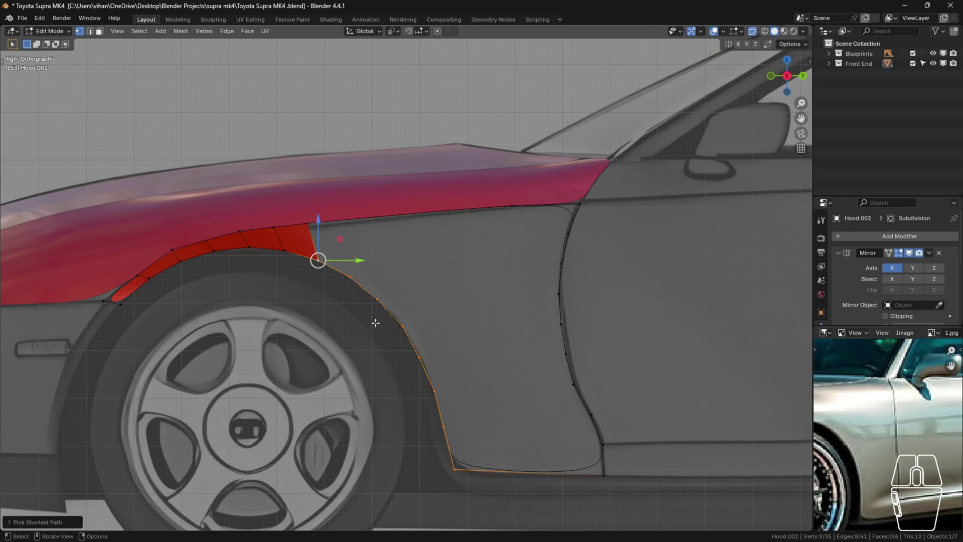
pyautogui.press('n')
pyautogui.click(747, 143)
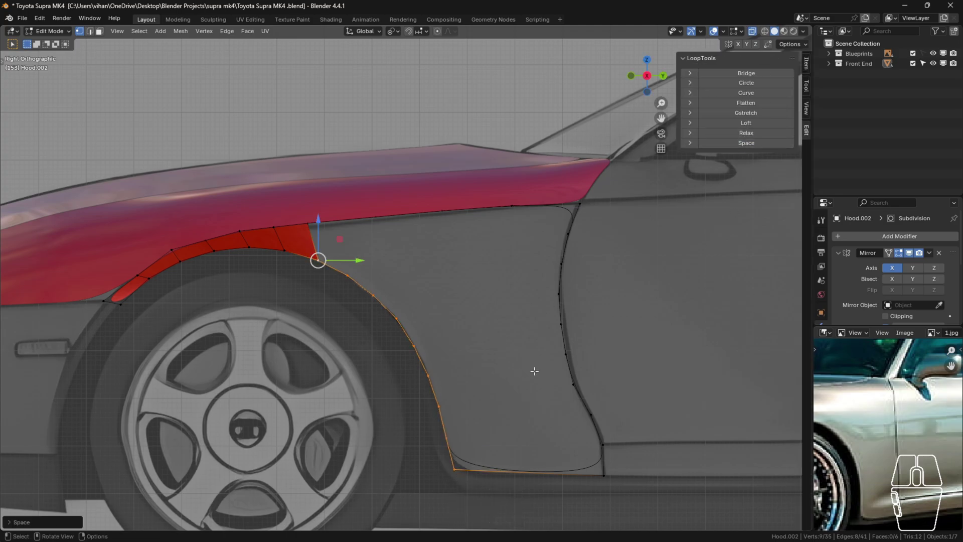
pyautogui.press('n')
pyautogui.click(360, 260)
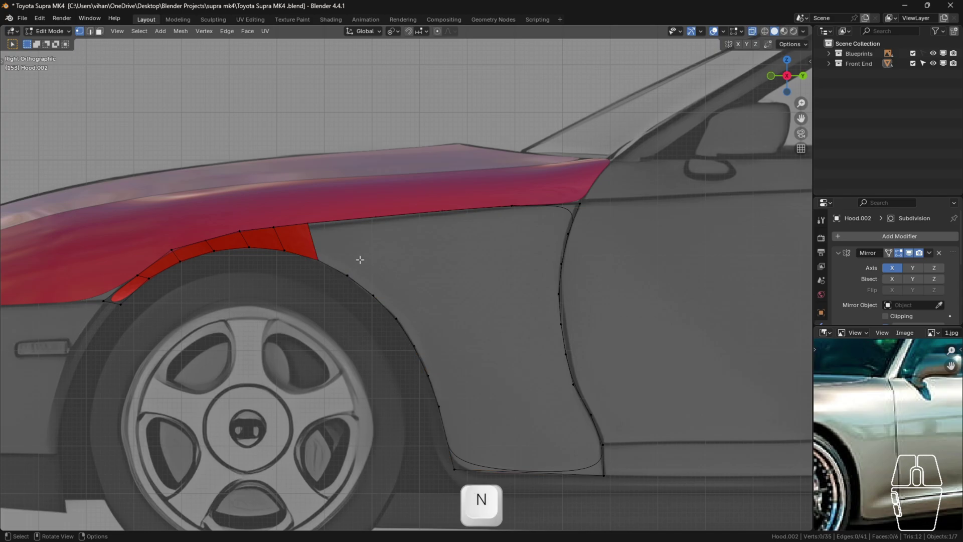
pyautogui.keyDown('ctrl'); pyautogui.click(452, 467); pyautogui.keyUp('ctrl')
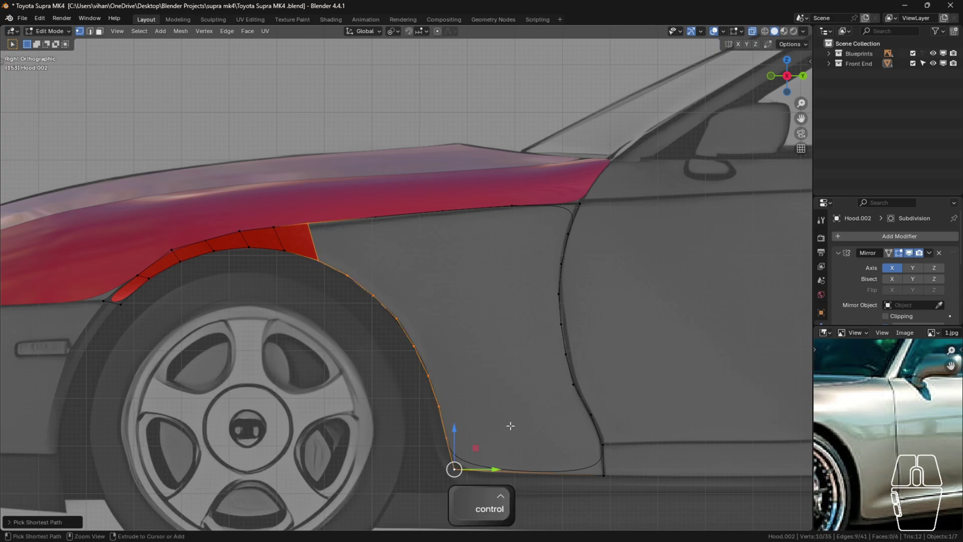
pyautogui.keyDown('shift'); pyautogui.click(580, 203); pyautogui.keyUp('shift')
pyautogui.keyDown('ctrl'); pyautogui.click(603, 474); pyautogui.keyUp('ctrl')
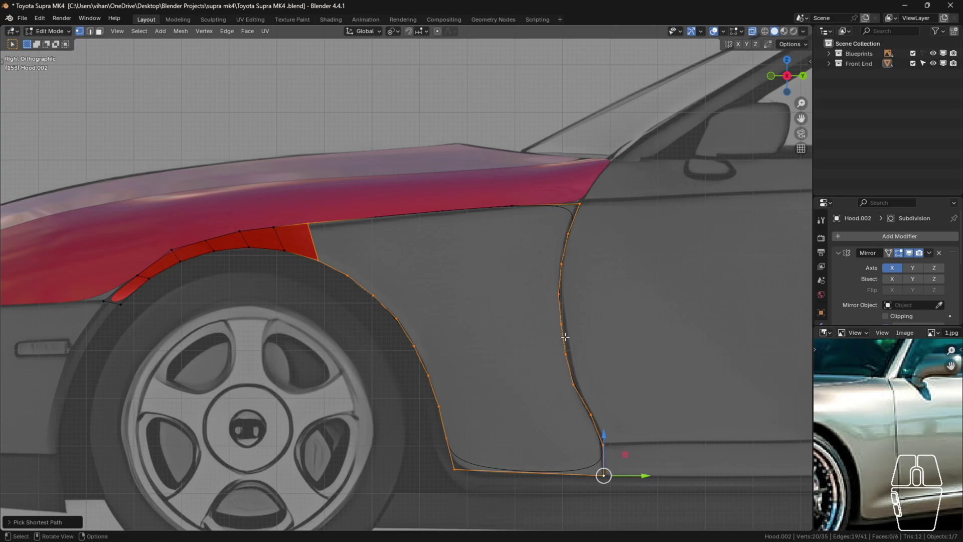
pyautogui.click(525, 456)
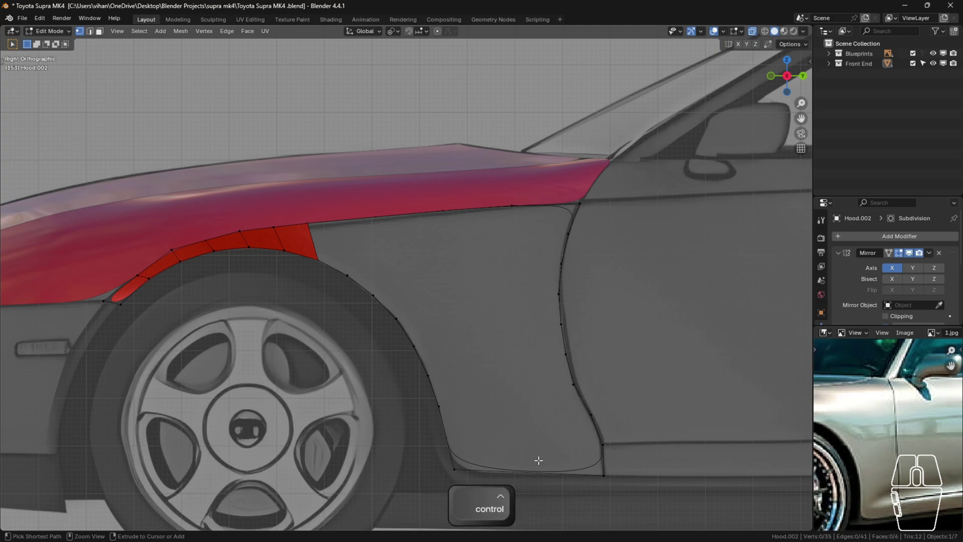
# - Add three evenly spaced cuts along the fender's bottom edge and clear the selection
pyautogui.hotkey('ctrl', 'r')
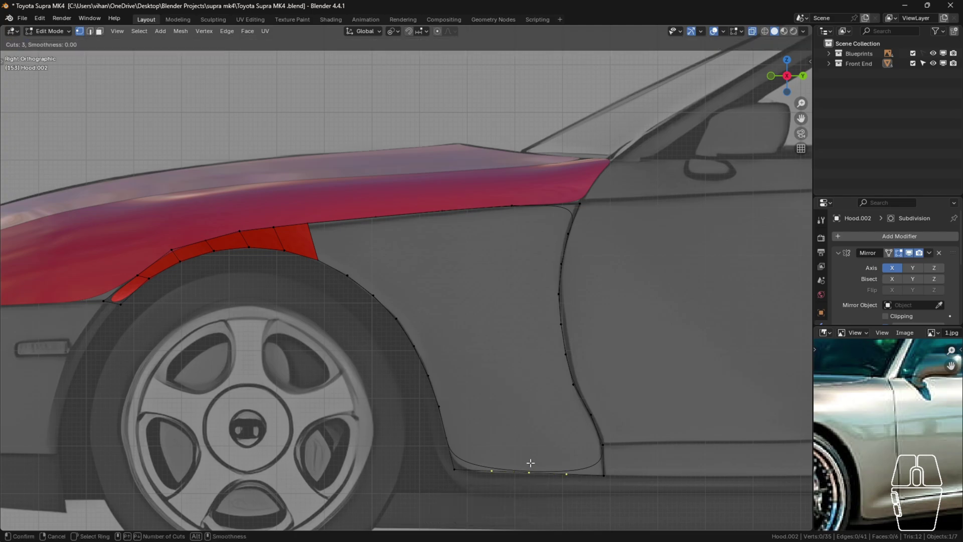
pyautogui.click(530, 463)
pyautogui.rightClick(531, 462)
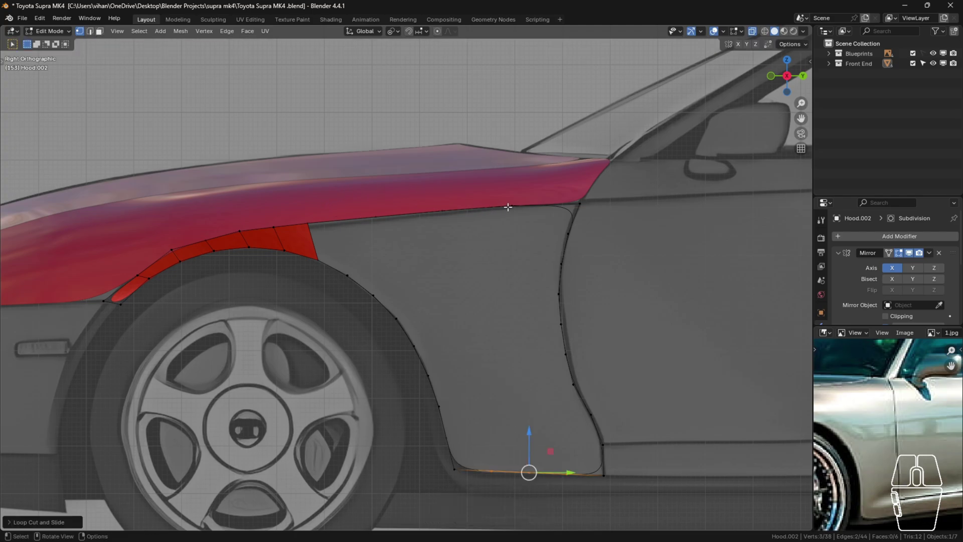
pyautogui.hotkey('alt', 'a')
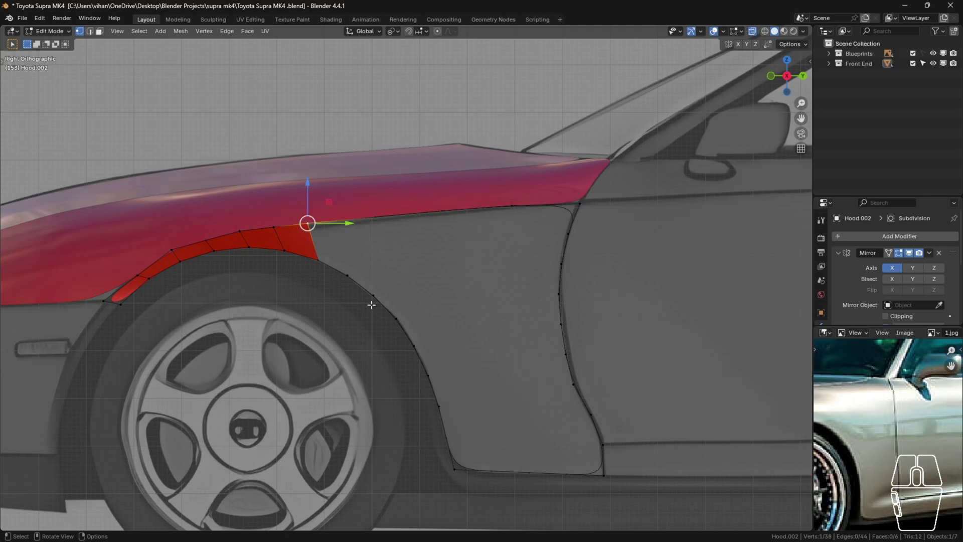
# - Select the wheel-arch side and the door-gap side of the open area and fill it with Grid Fill
pyautogui.keyDown('ctrl'); pyautogui.click(457, 469); pyautogui.keyUp('ctrl')
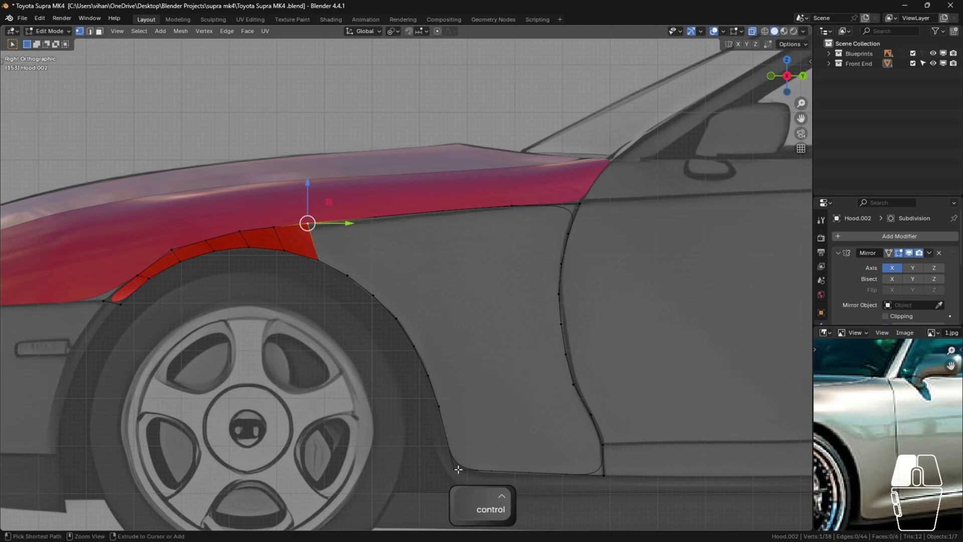
pyautogui.keyDown('shift'); pyautogui.click(582, 202); pyautogui.keyUp('shift')
pyautogui.keyDown('ctrl'); pyautogui.click(605, 475); pyautogui.keyUp('ctrl')
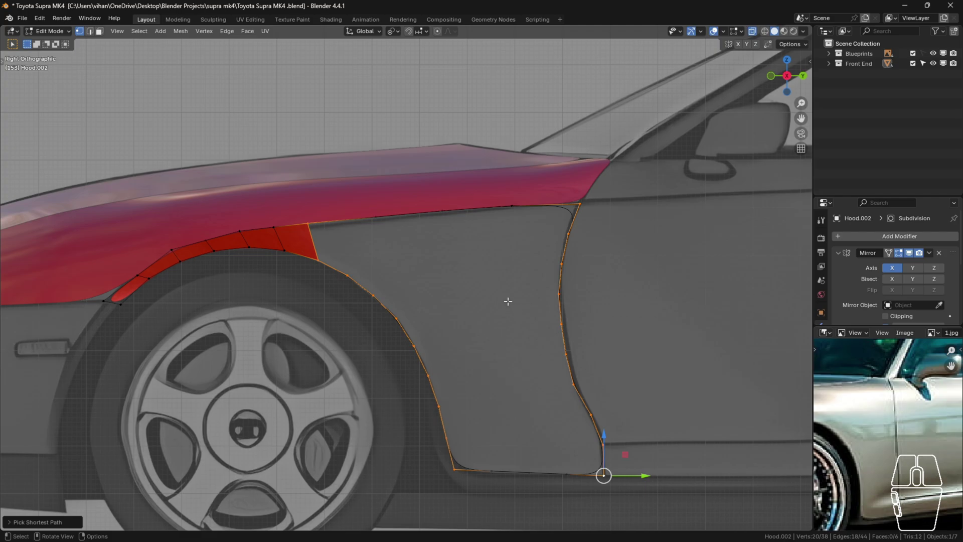
pyautogui.press('F3')
pyautogui.click(577, 317)
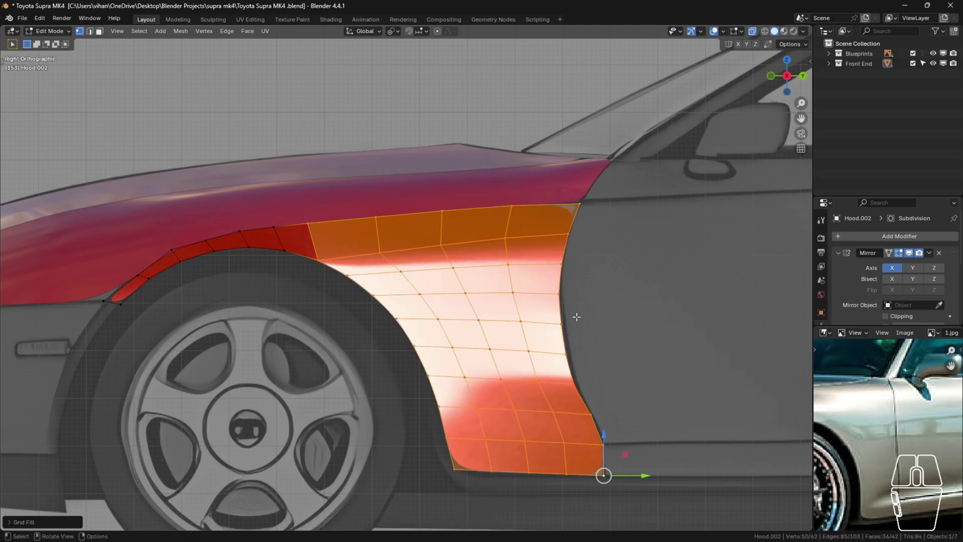
# - Select the vertical edge loop nearest the wheel arch in the new grid and move it slightly outward along X
pyautogui.scroll(-2, 465, 295)
pyautogui.keyDown('shift'); pyautogui.moveTo(405, 310); pyautogui.dragTo(366, 316, button='middle'); pyautogui.keyUp('shift')
pyautogui.scroll(3, 370, 295)
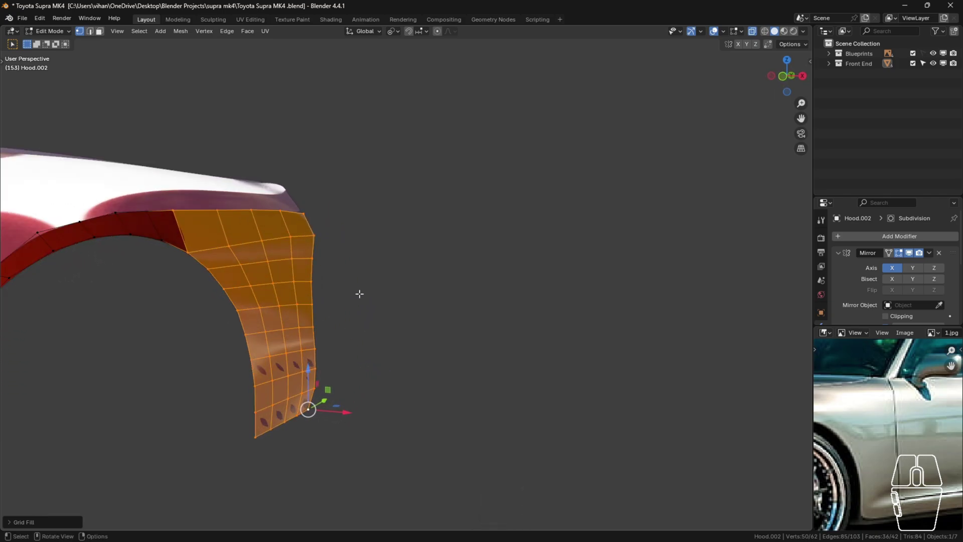
pyautogui.click(342, 295)
pyautogui.scroll(2, 246, 311)
pyautogui.moveTo(197, 325); pyautogui.dragTo(216, 342, button='middle')
pyautogui.keyDown('alt'); pyautogui.click(241, 265); pyautogui.keyUp('alt')
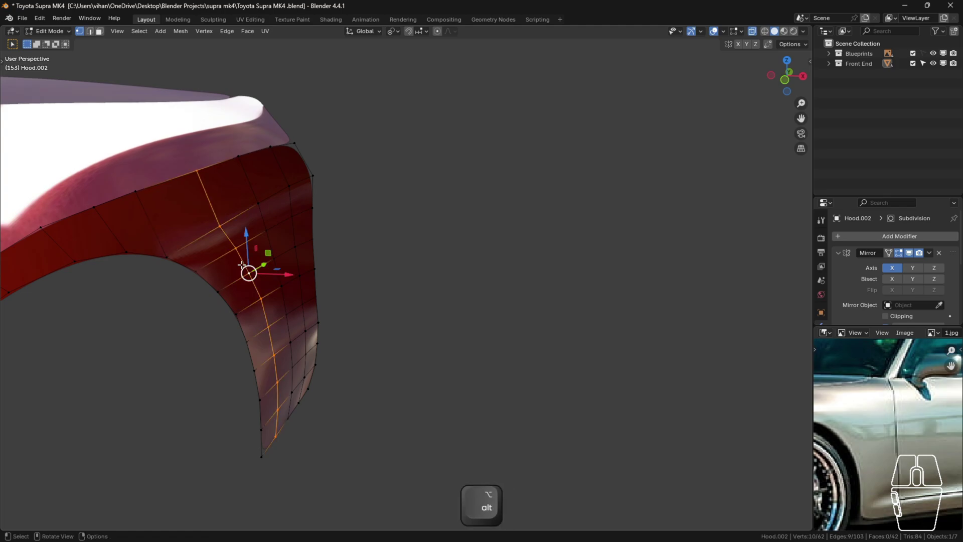
pyautogui.moveTo(272, 274); pyautogui.dragTo(277, 275)
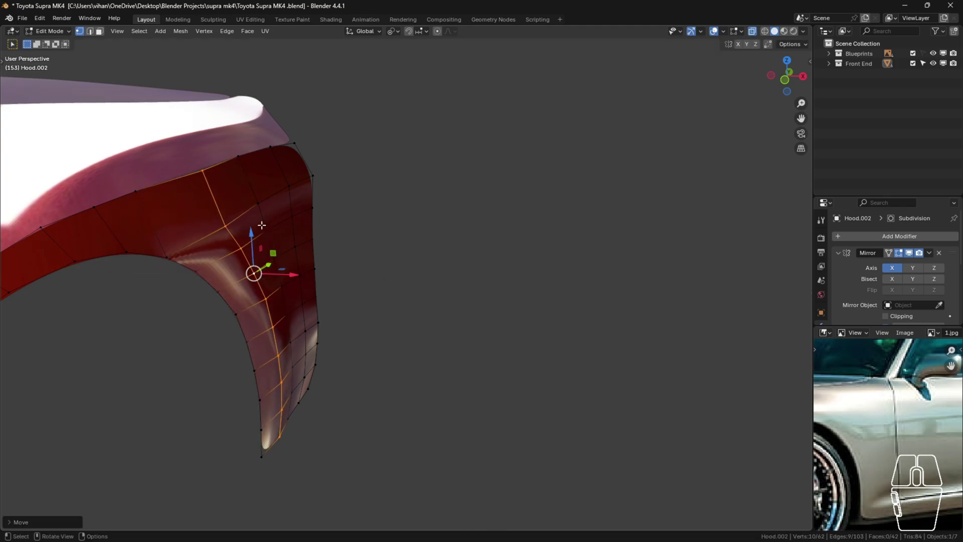
# - Move the middle vertical edge loop and the loop nearest the door gap slightly outward along X, one after the other
pyautogui.keyDown('alt'); pyautogui.click(263, 224); pyautogui.keyUp('alt')
pyautogui.moveTo(301, 232); pyautogui.dragTo(308, 232)
pyautogui.keyDown('alt'); pyautogui.click(291, 197); pyautogui.keyUp('alt')
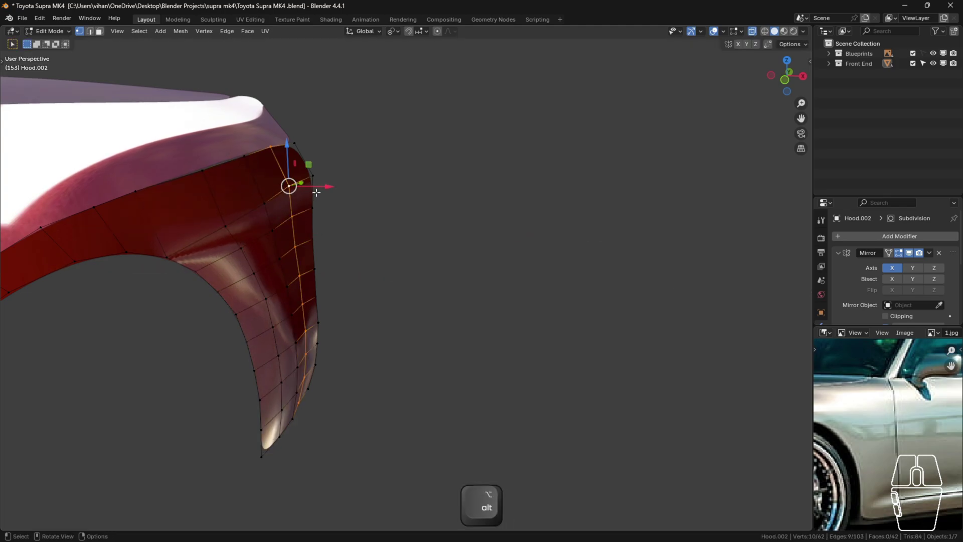
pyautogui.moveTo(318, 189); pyautogui.dragTo(327, 188)
# - Return to Object Mode and apply Shade Smooth to the fender
pyautogui.press('Tab')
pyautogui.moveTo(357, 211)
pyautogui.mouseDown(button='middle')
pyautogui.moveTo(328, 273)
pyautogui.moveTo(249, 264)
pyautogui.moveTo(292, 287)
pyautogui.moveTo(241, 239)
pyautogui.moveTo(241, 287)
pyautogui.mouseUp(button='middle')
pyautogui.hotkey('alt', 'x')
pyautogui.click(266, 189)
pyautogui.scroll(4, 295, 283)
pyautogui.rightClick(241, 287)
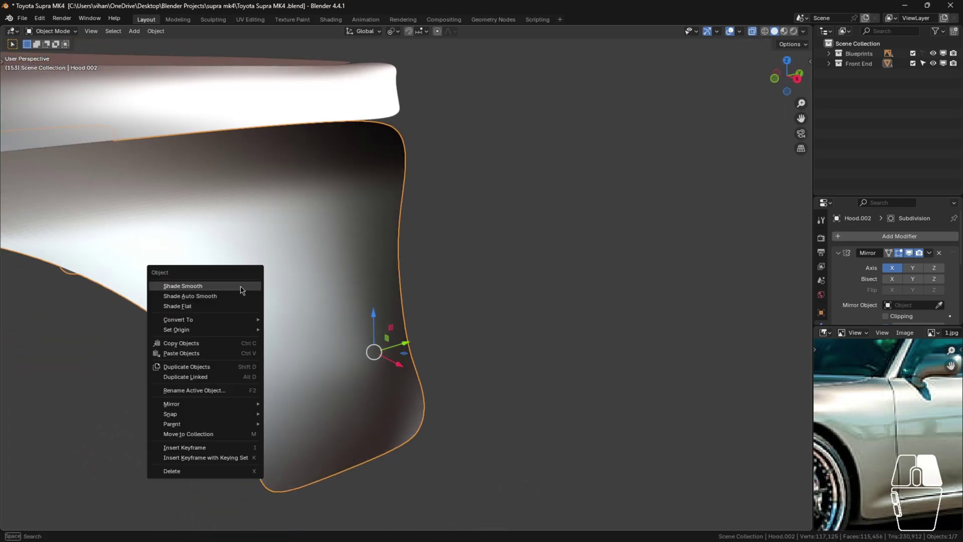
pyautogui.click(241, 290)
# - Move two upper-edge vertices near the fender's rear top corner inward along X toward the hood side panel
pyautogui.scroll(-4, 243, 289)
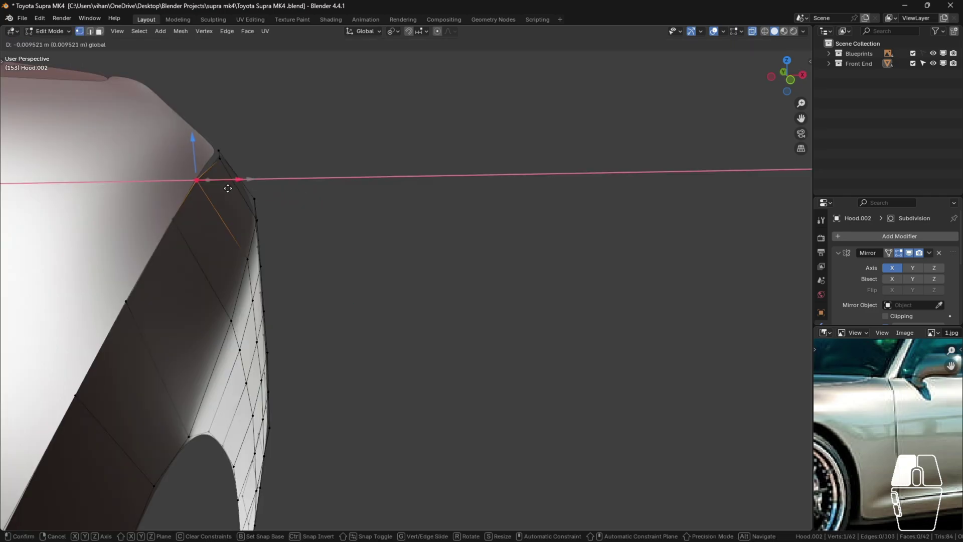
pyautogui.click(225, 186)
pyautogui.click(220, 156)
pyautogui.press('g')
pyautogui.press('x')
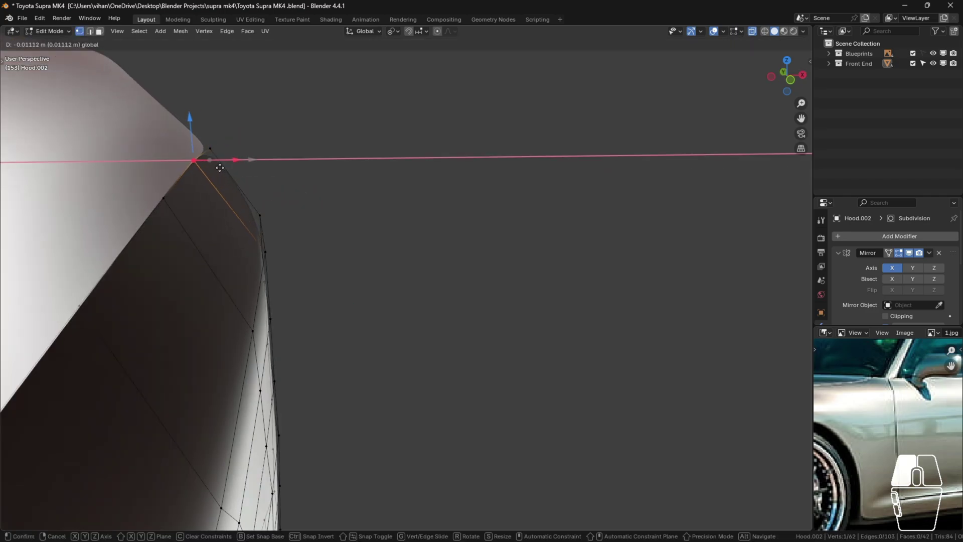
pyautogui.click(219, 168)
# - Move the fender's top corner vertex slightly inward along X and the neighbouring upper-edge vertex slightly outward to follow the hood side panel
pyautogui.keyDown('shift'); pyautogui.moveTo(227, 175); pyautogui.dragTo(234, 245, button='middle'); pyautogui.keyUp('shift')
pyautogui.scroll(3, 234, 244)
pyautogui.click(220, 213)
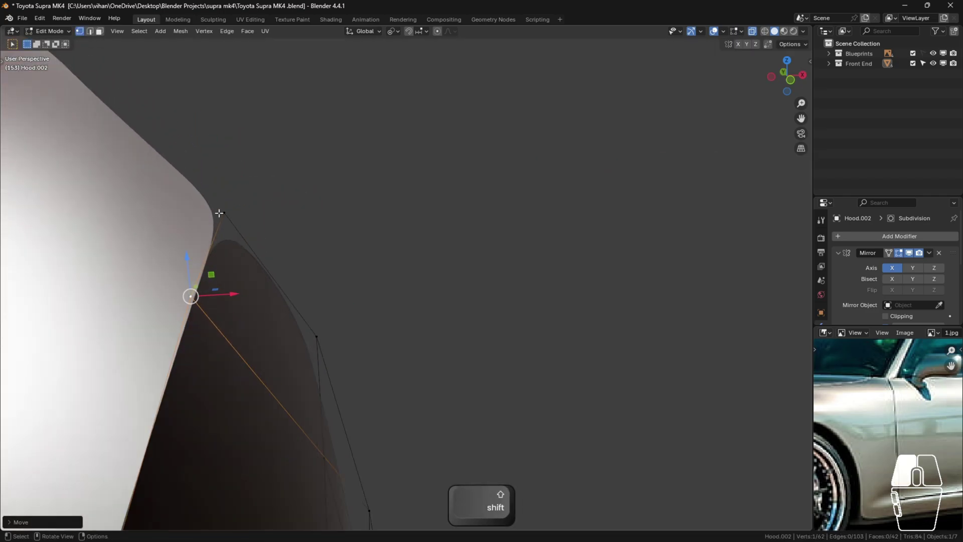
pyautogui.moveTo(243, 217); pyautogui.dragTo(231, 217)
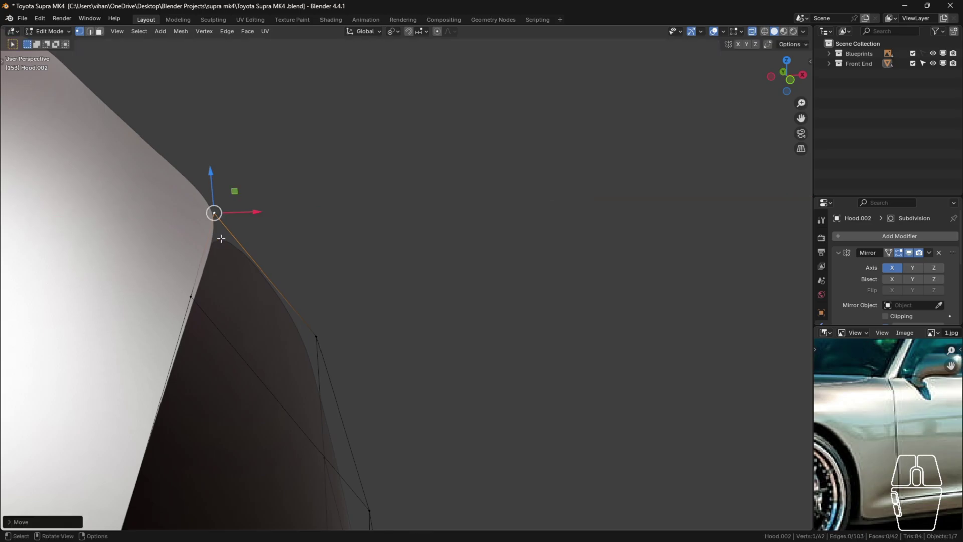
pyautogui.click(192, 296)
pyautogui.moveTo(211, 296); pyautogui.dragTo(218, 297)
pyautogui.scroll(-4, 251, 296)
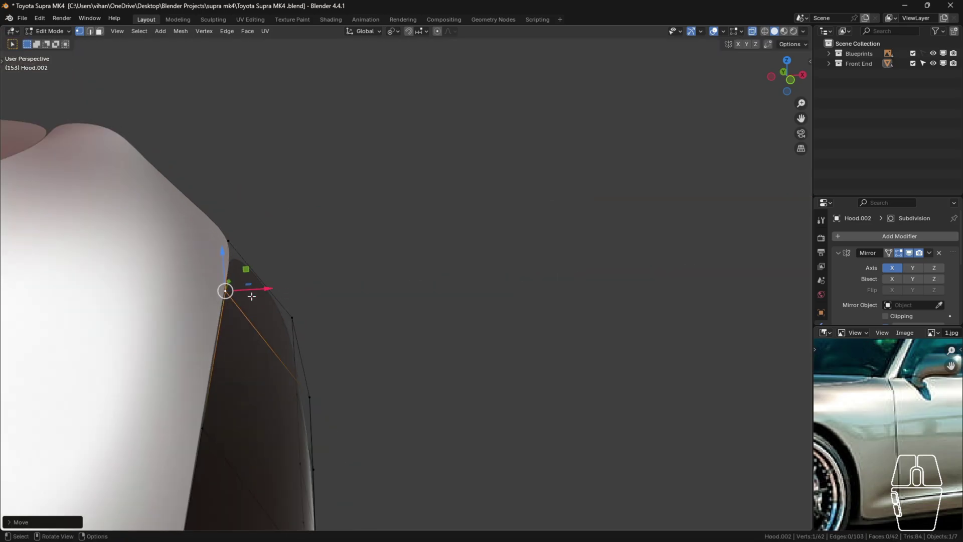
pyautogui.keyDown('shift'); pyautogui.moveTo(251, 297); pyautogui.dragTo(288, 220, button='middle'); pyautogui.keyUp('shift')
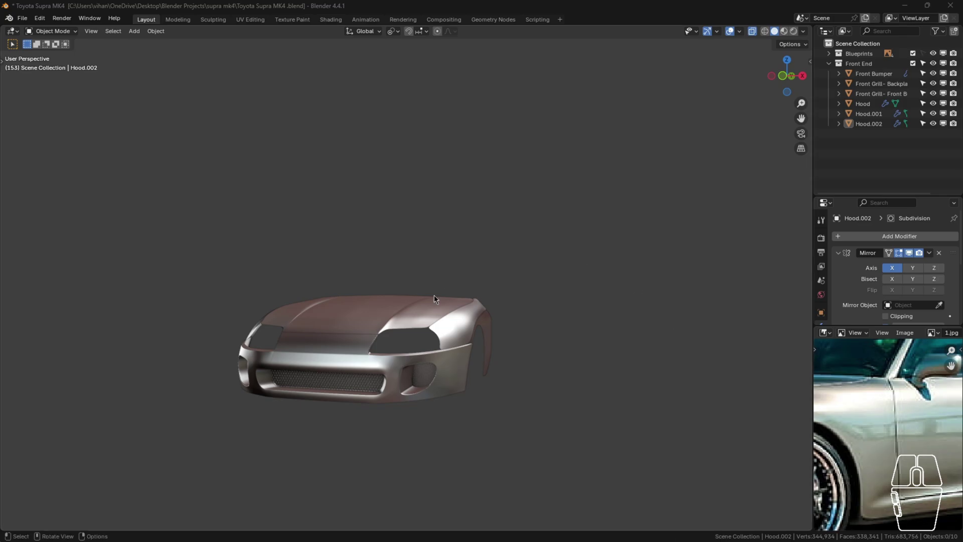
# - Rename the hood side panel between the hood and the fender as Front Hood - Side
pyautogui.scroll(5, 434, 296)
pyautogui.moveTo(434, 296); pyautogui.dragTo(478, 352, button='middle')
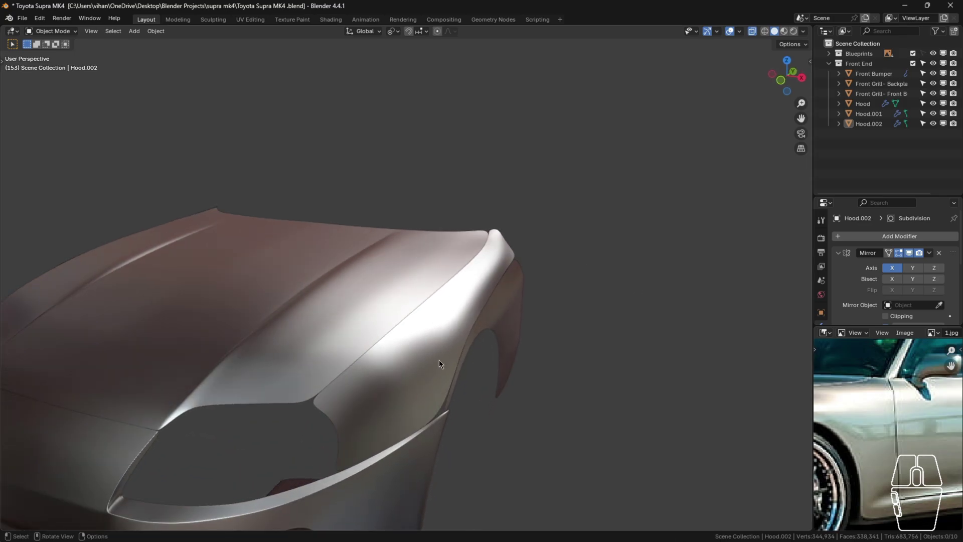
pyautogui.scroll(-3, 438, 359)
pyautogui.keyDown('shift'); pyautogui.moveTo(519, 385); pyautogui.dragTo(548, 355, button='middle'); pyautogui.keyUp('shift')
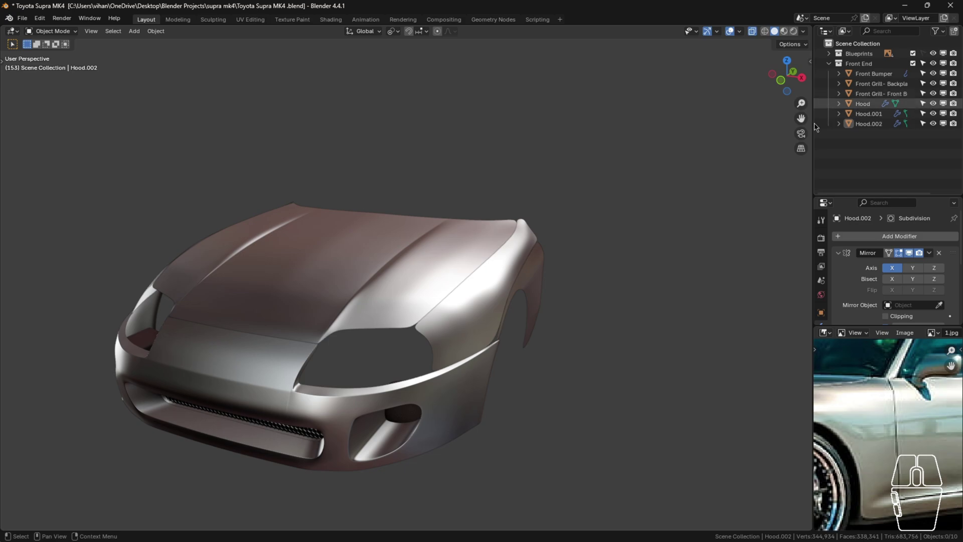
pyautogui.click(495, 276)
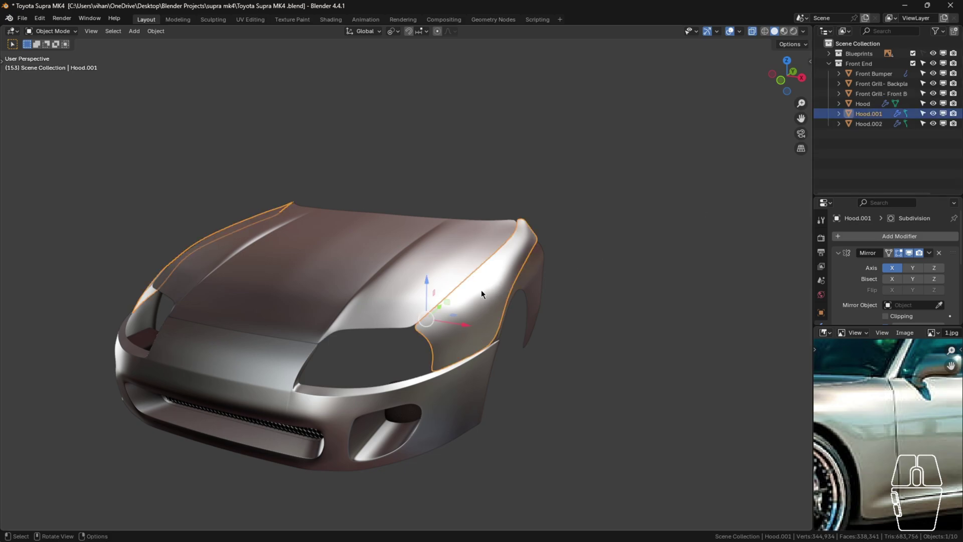
pyautogui.press('F2')
pyautogui.press('BackSpace')
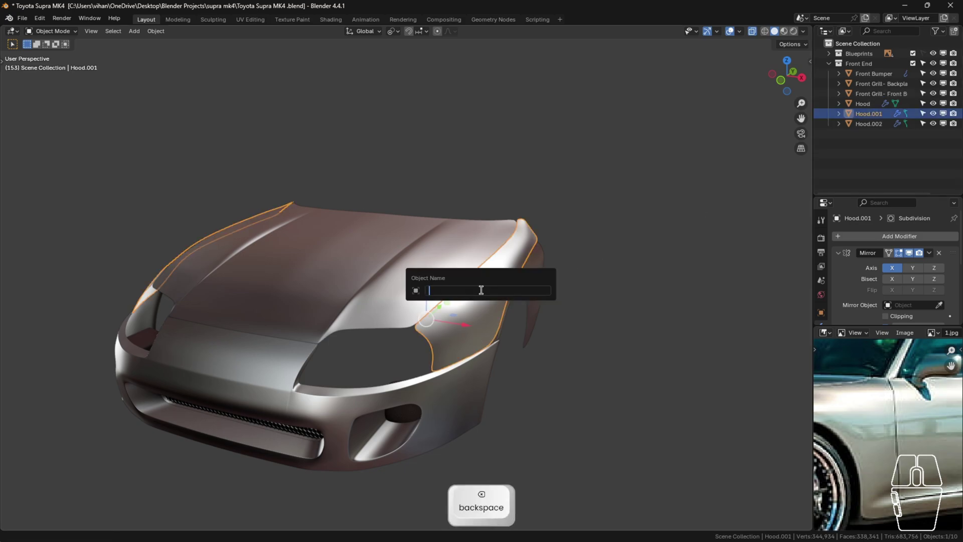
pyautogui.write('F')
pyautogui.press('capslock')
pyautogui.write('ront Hood')
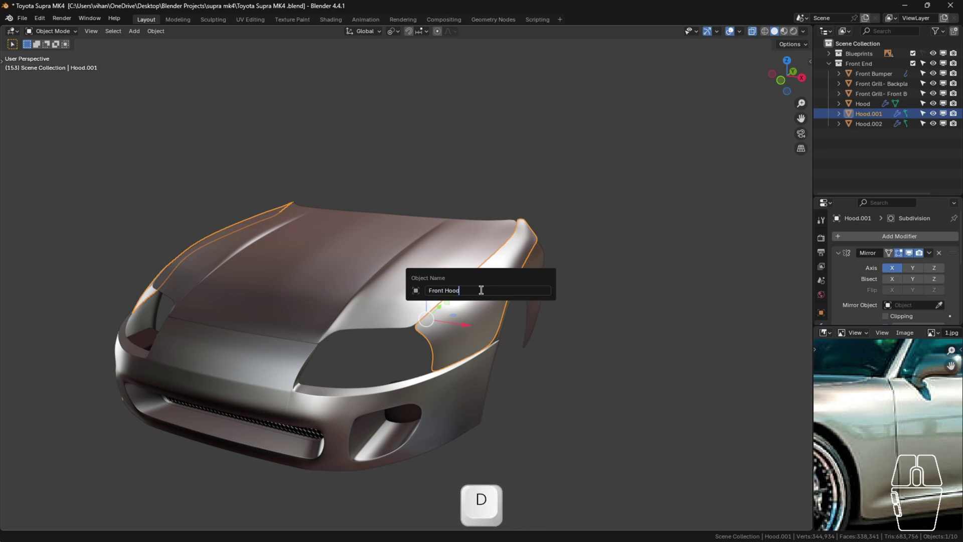
pyautogui.write(' - Side')
pyautogui.press('Return')
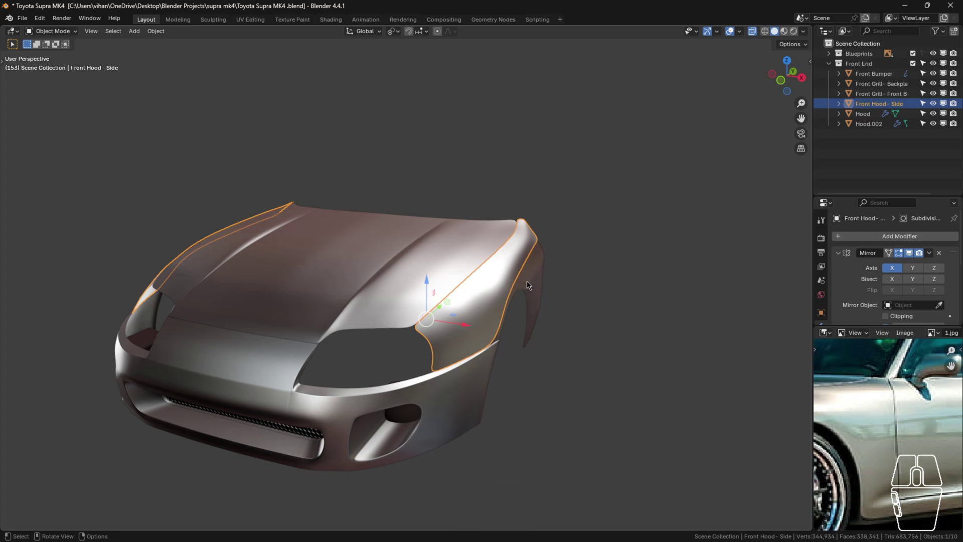
# - Rename the fender object around the wheel arch as Front - Wheel Body
pyautogui.click(515, 311)
pyautogui.press('Tab')
pyautogui.scroll(4, 547, 305)
pyautogui.moveTo(546, 338); pyautogui.dragTo(516, 337, button='middle')
pyautogui.press('Tab')
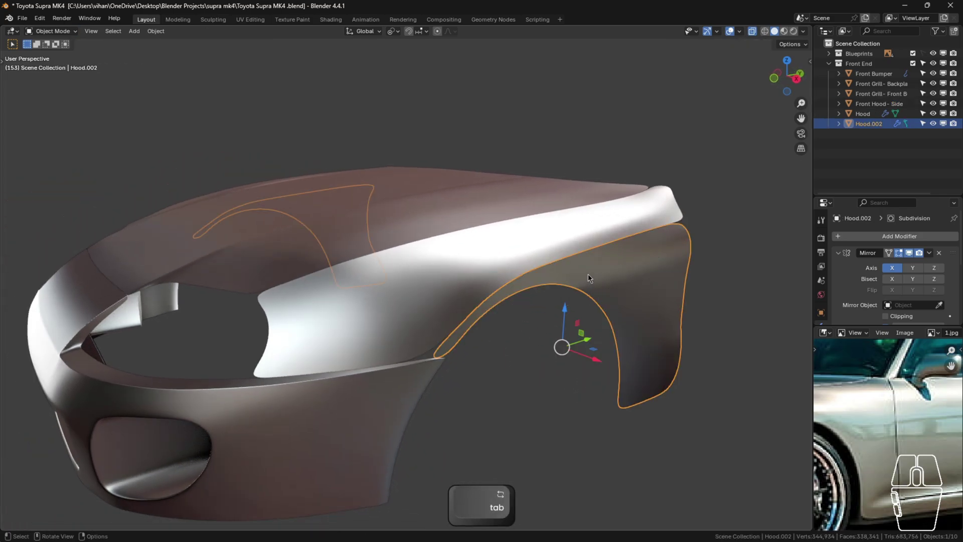
pyautogui.press('F2')
pyautogui.press('BackSpace')
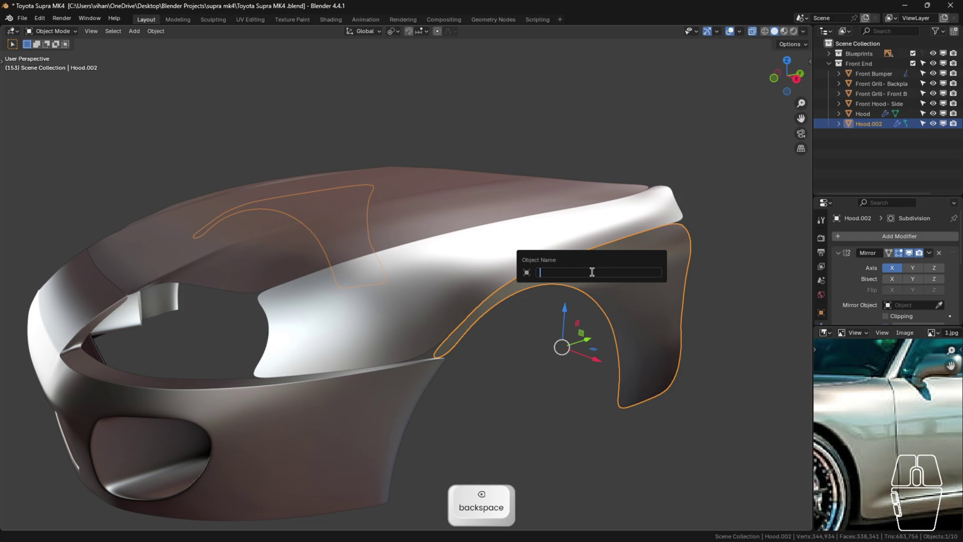
pyautogui.press('capslock')
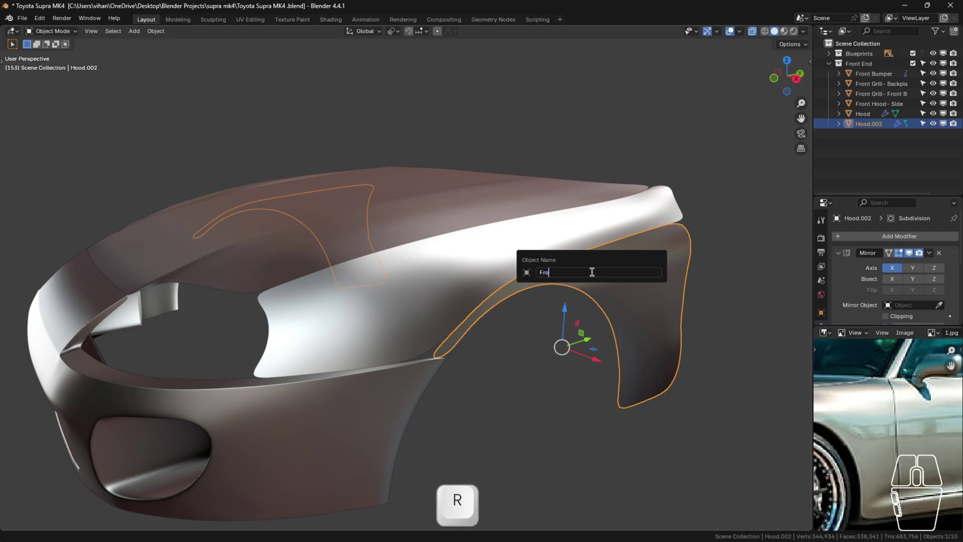
pyautogui.write('Front-')
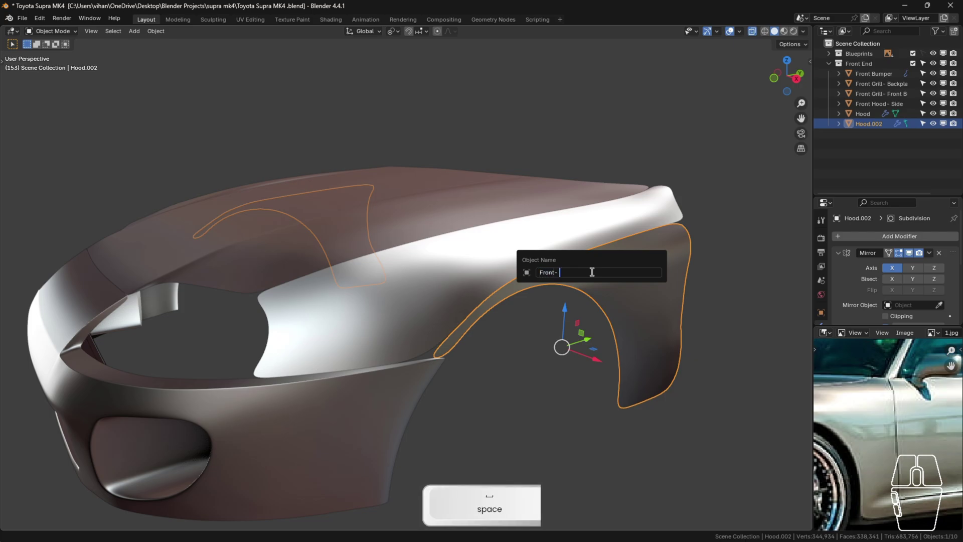
pyautogui.write(' Wheel O')
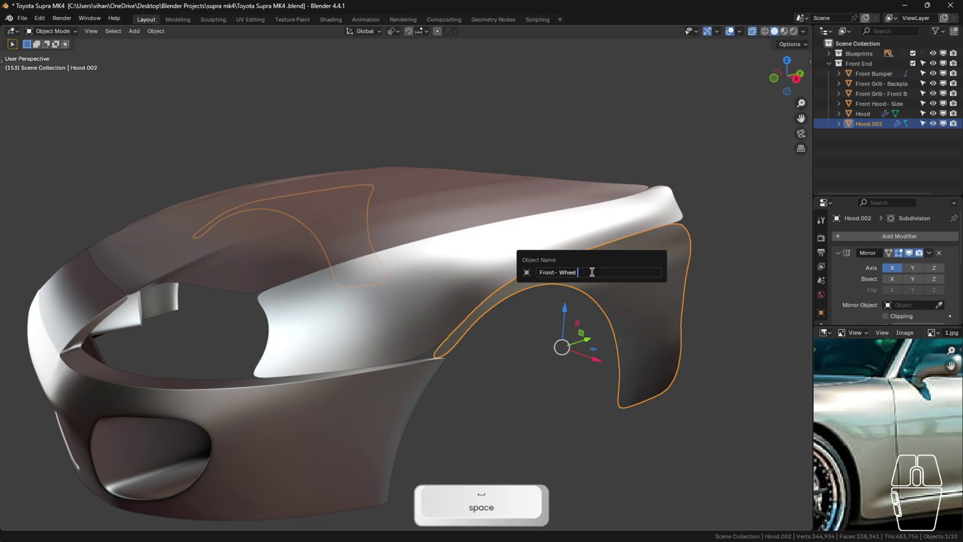
pyautogui.press('Return')
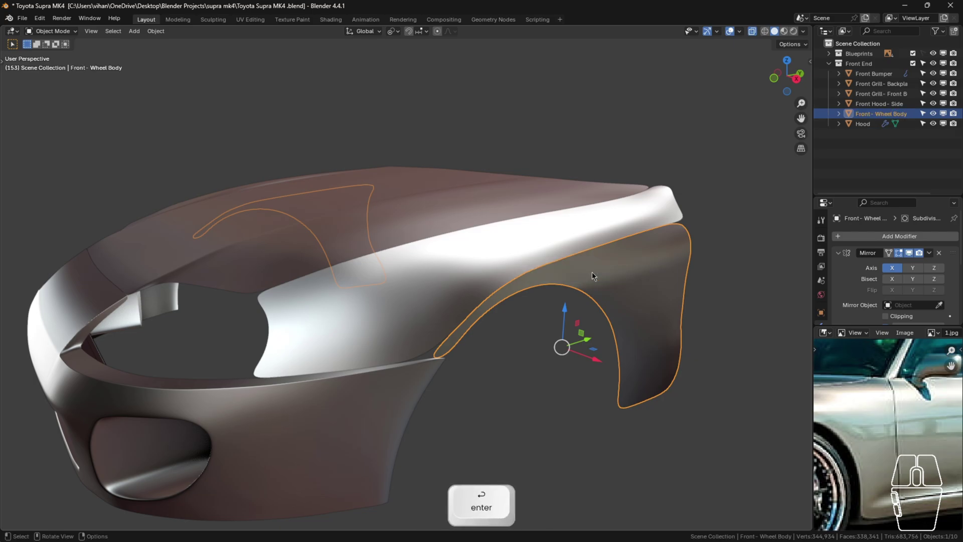
# - Clear the selection, save the file and view the whole front end
pyautogui.click(507, 409)
pyautogui.moveTo(510, 410); pyautogui.dragTo(486, 380, button='middle')
pyautogui.hotkey('ctrl', 's')
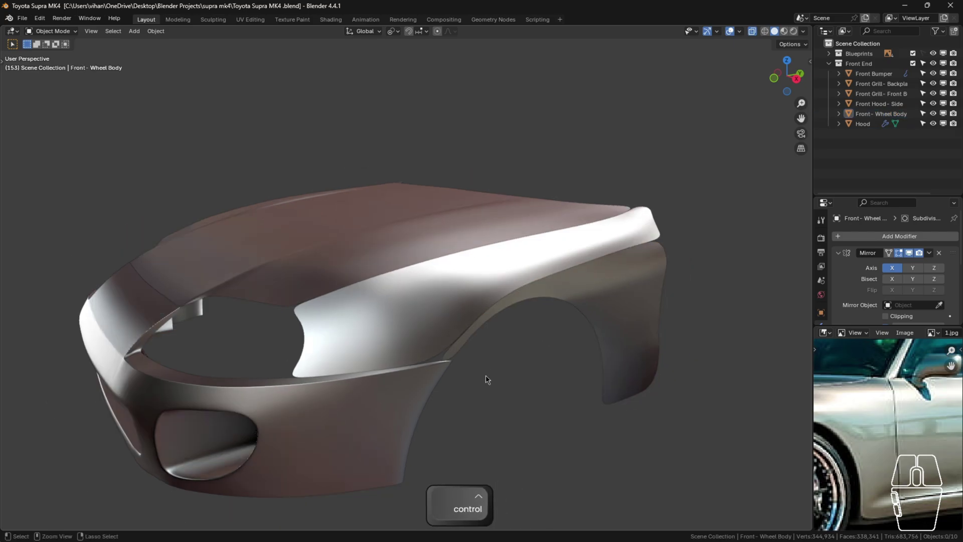
pyautogui.scroll(-4, 490, 382)
pyautogui.moveTo(457, 353); pyautogui.dragTo(532, 351, button='middle')
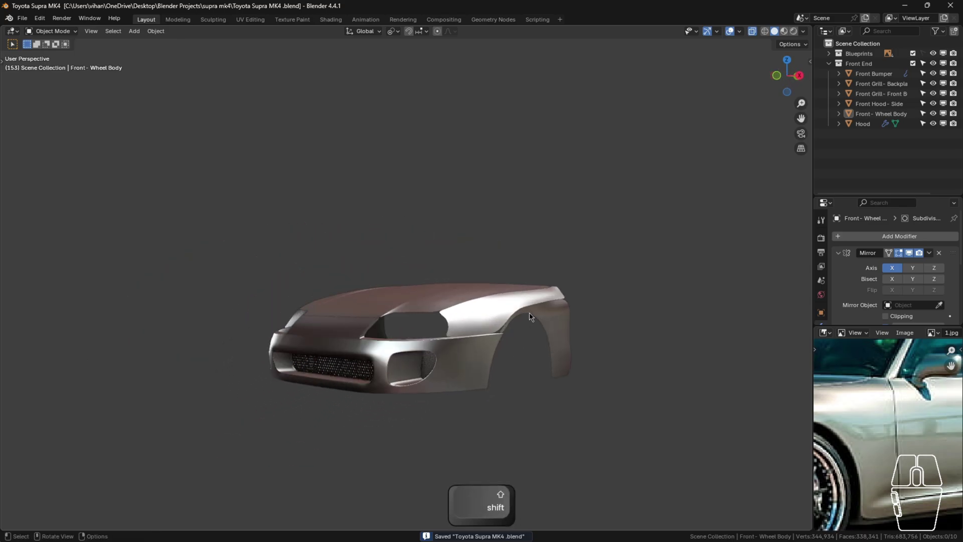